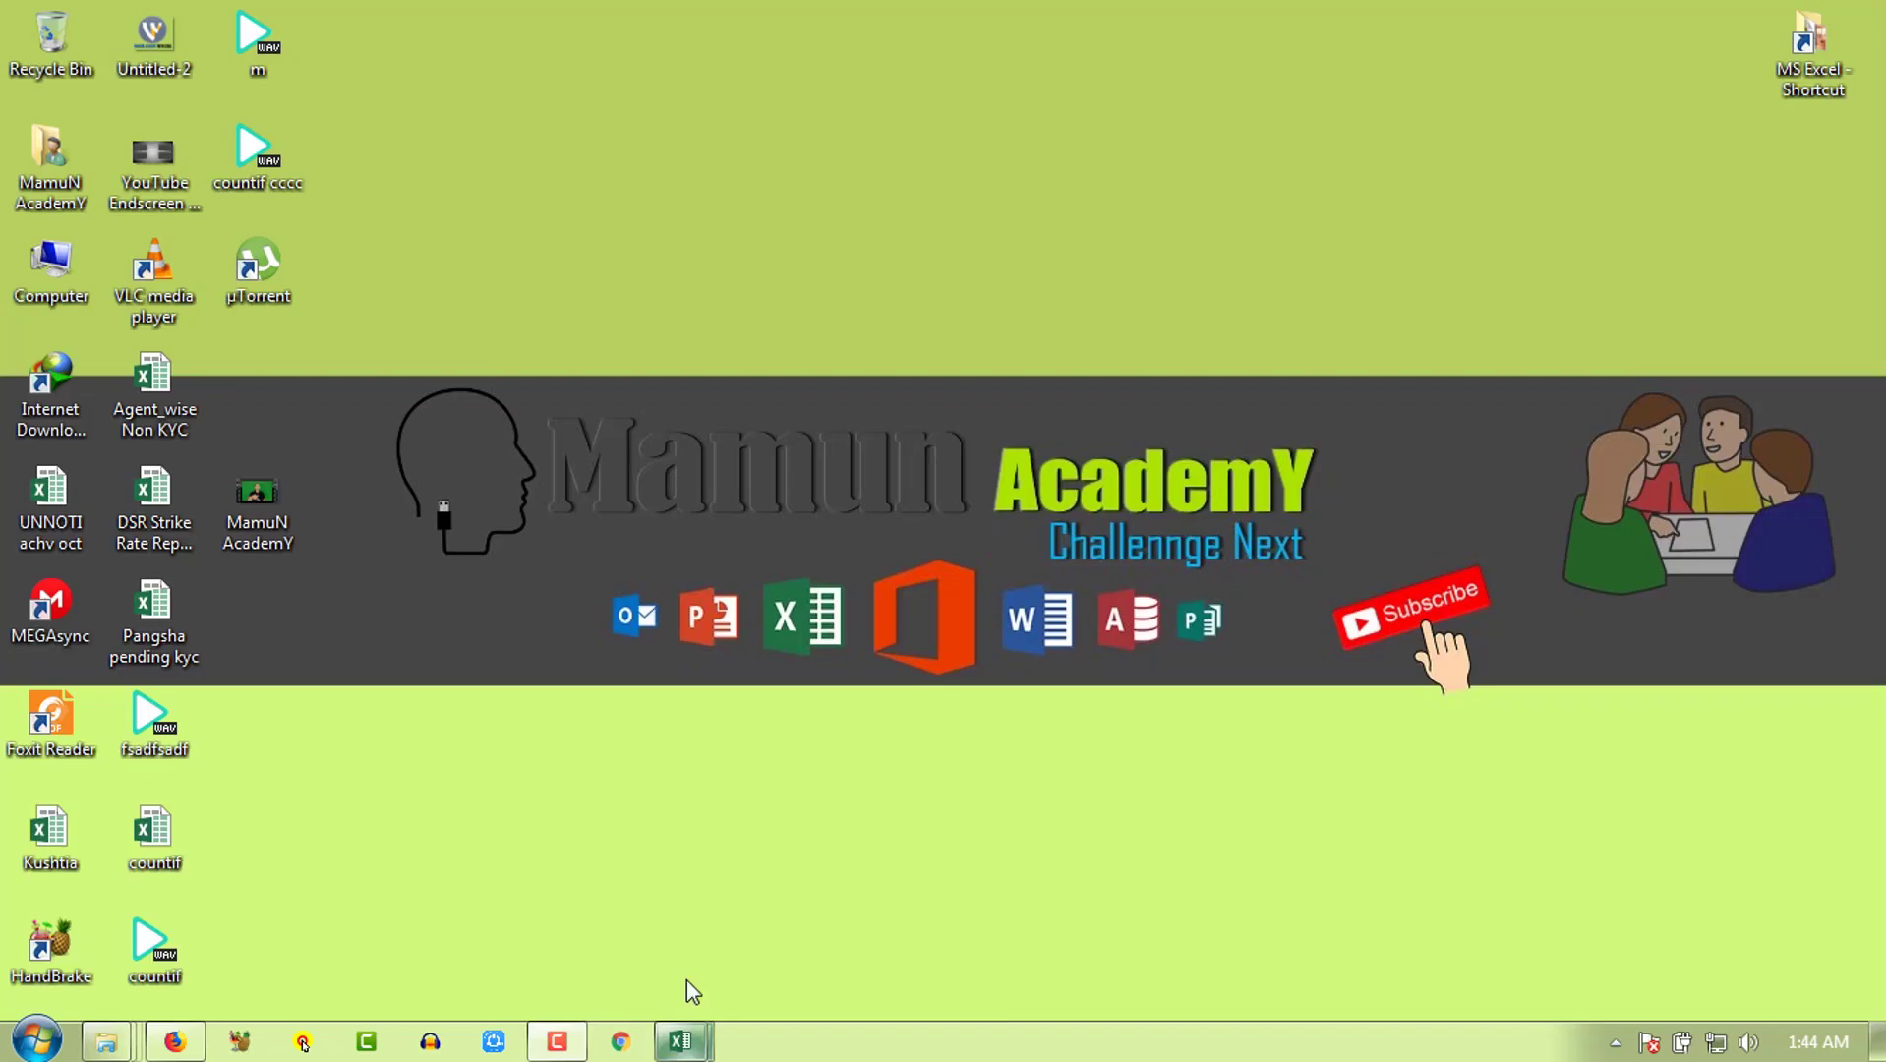
Step: Bring the Campaign Update workbook to the front and glance at the Insert tab and File view
{"action": "left_click", "coordinate": [674, 905]}
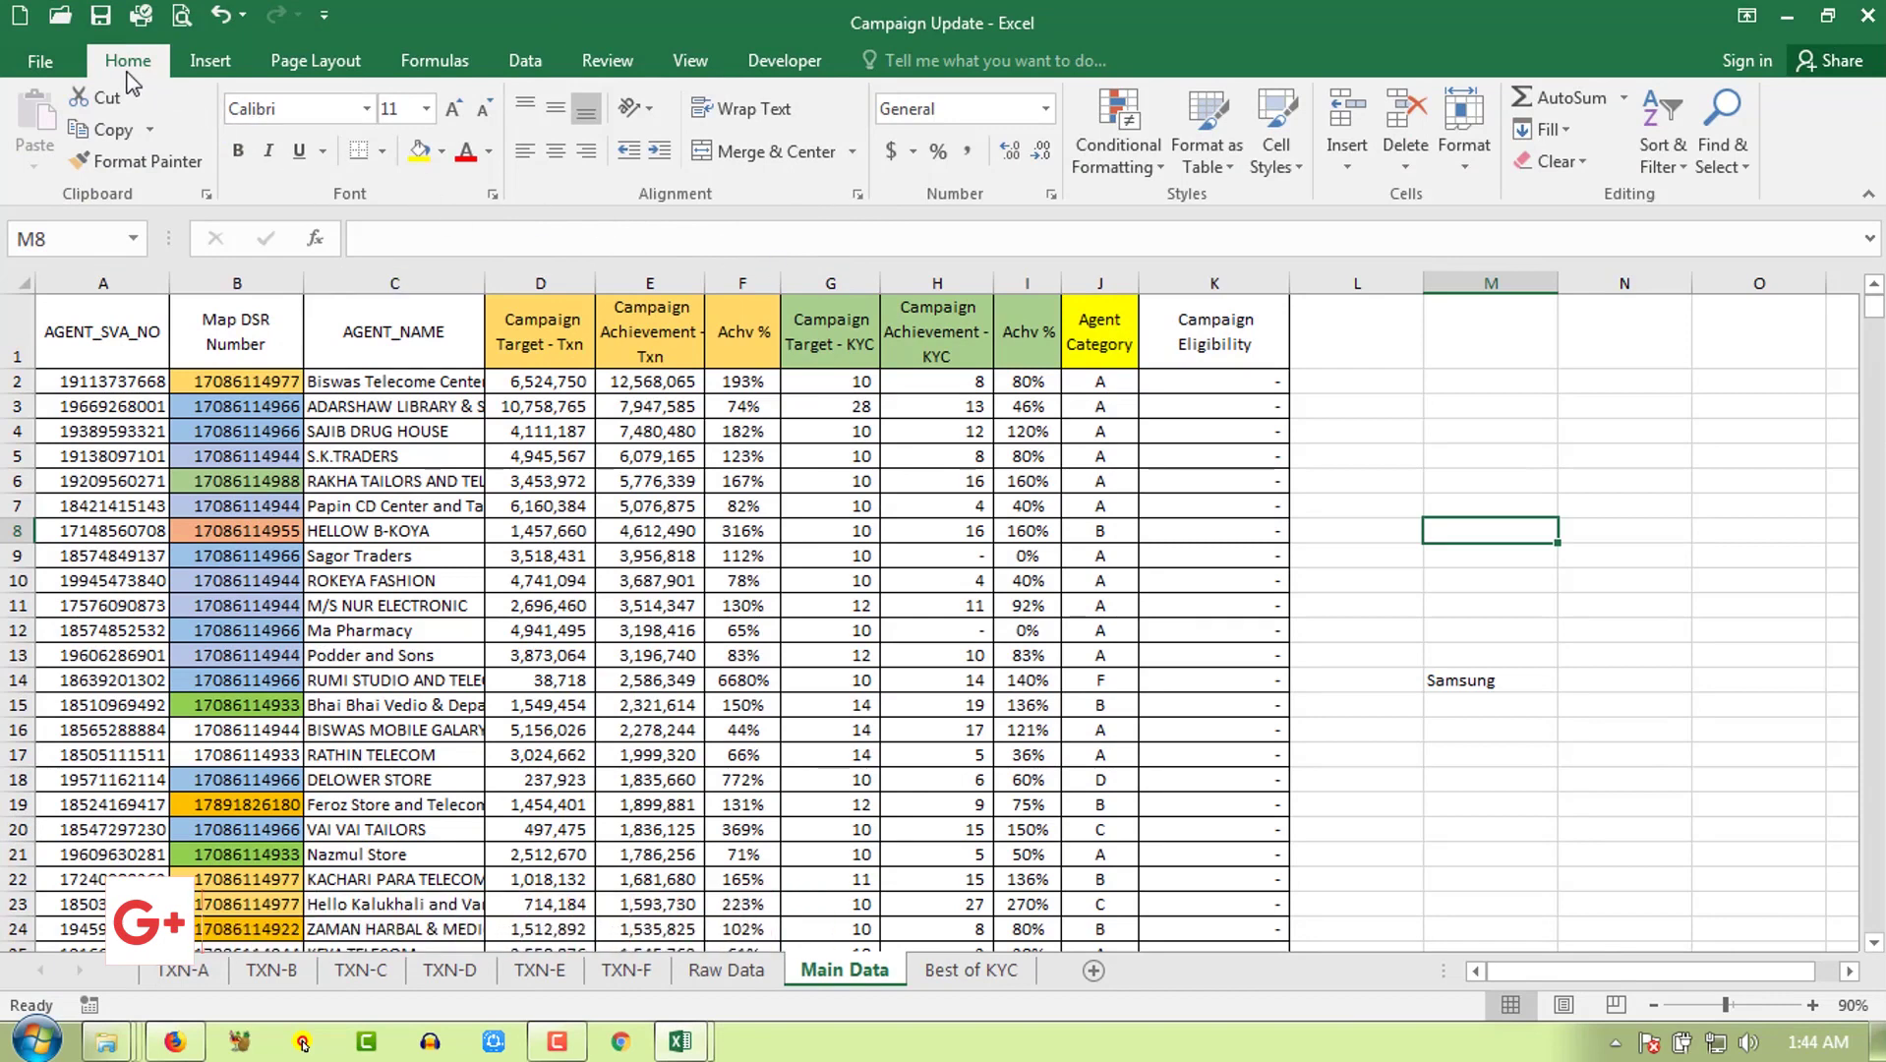
{"action": "left_click", "coordinate": [210, 61]}
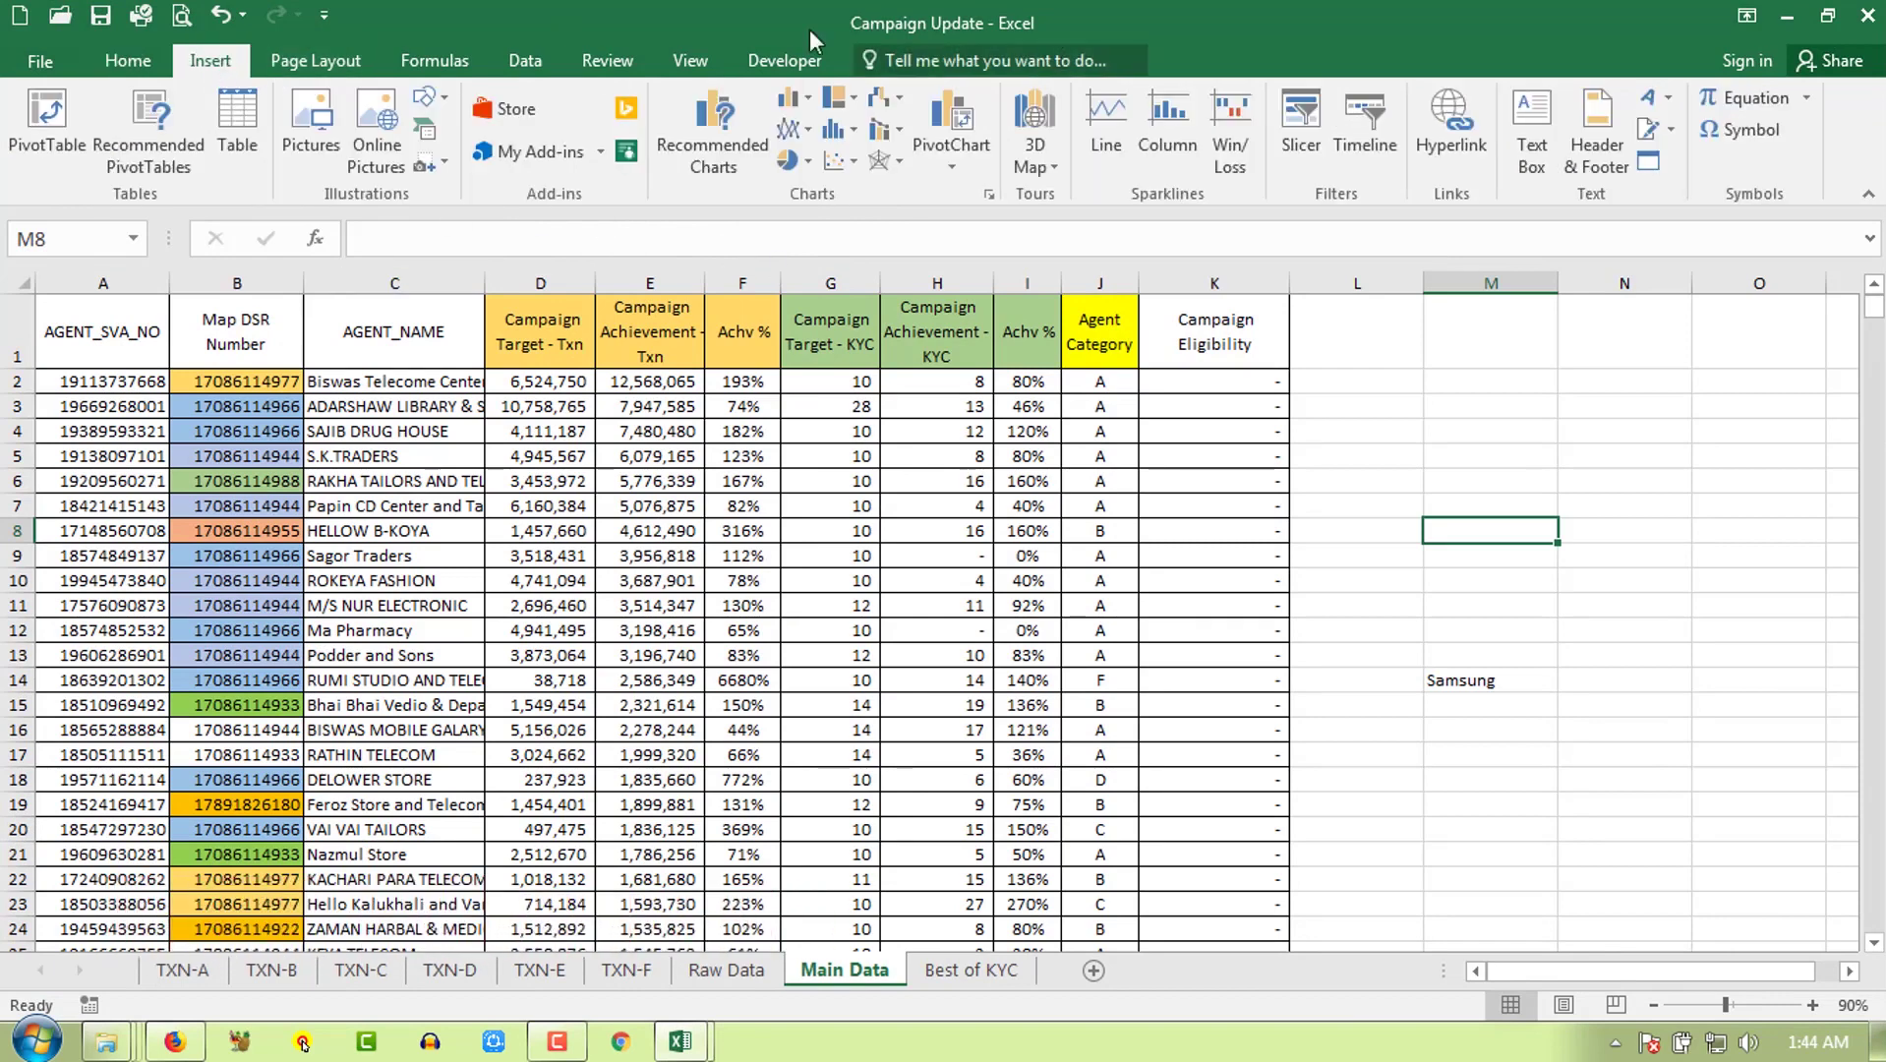
{"action": "left_click", "coordinate": [130, 59]}
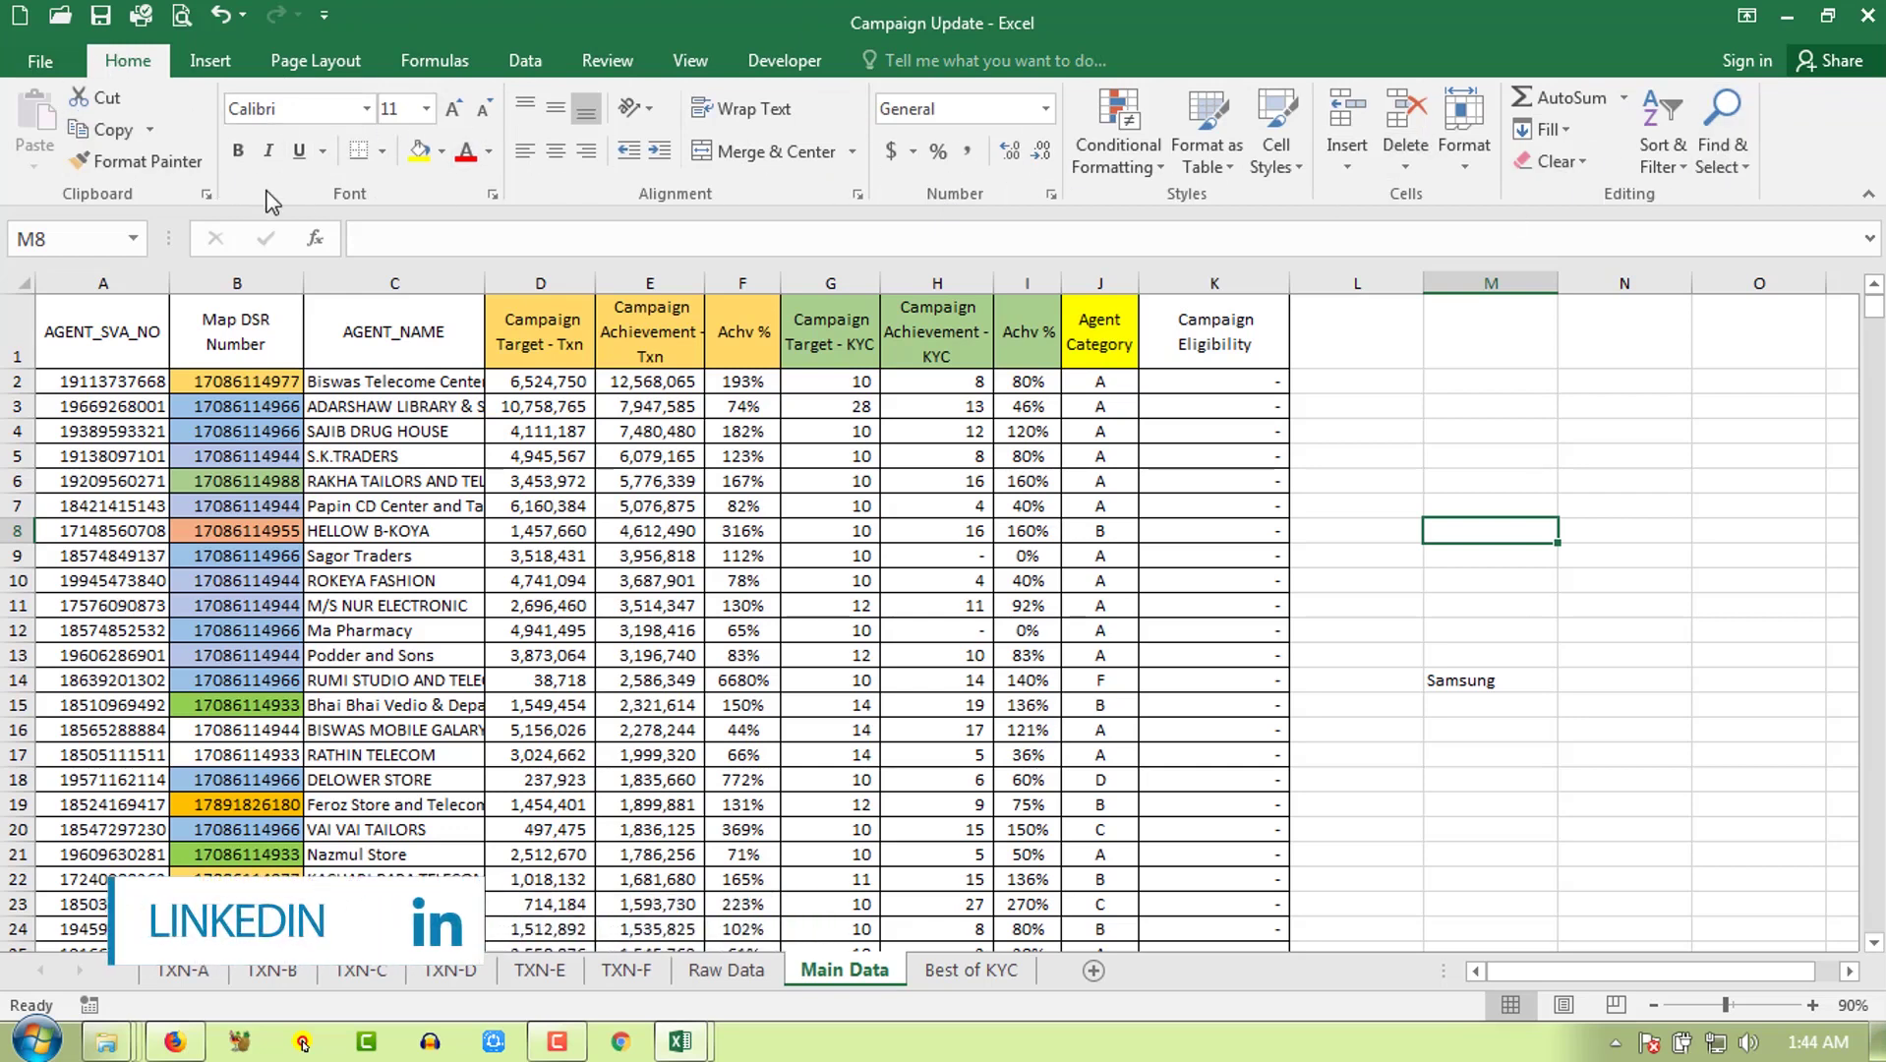
{"action": "left_click", "coordinate": [39, 63]}
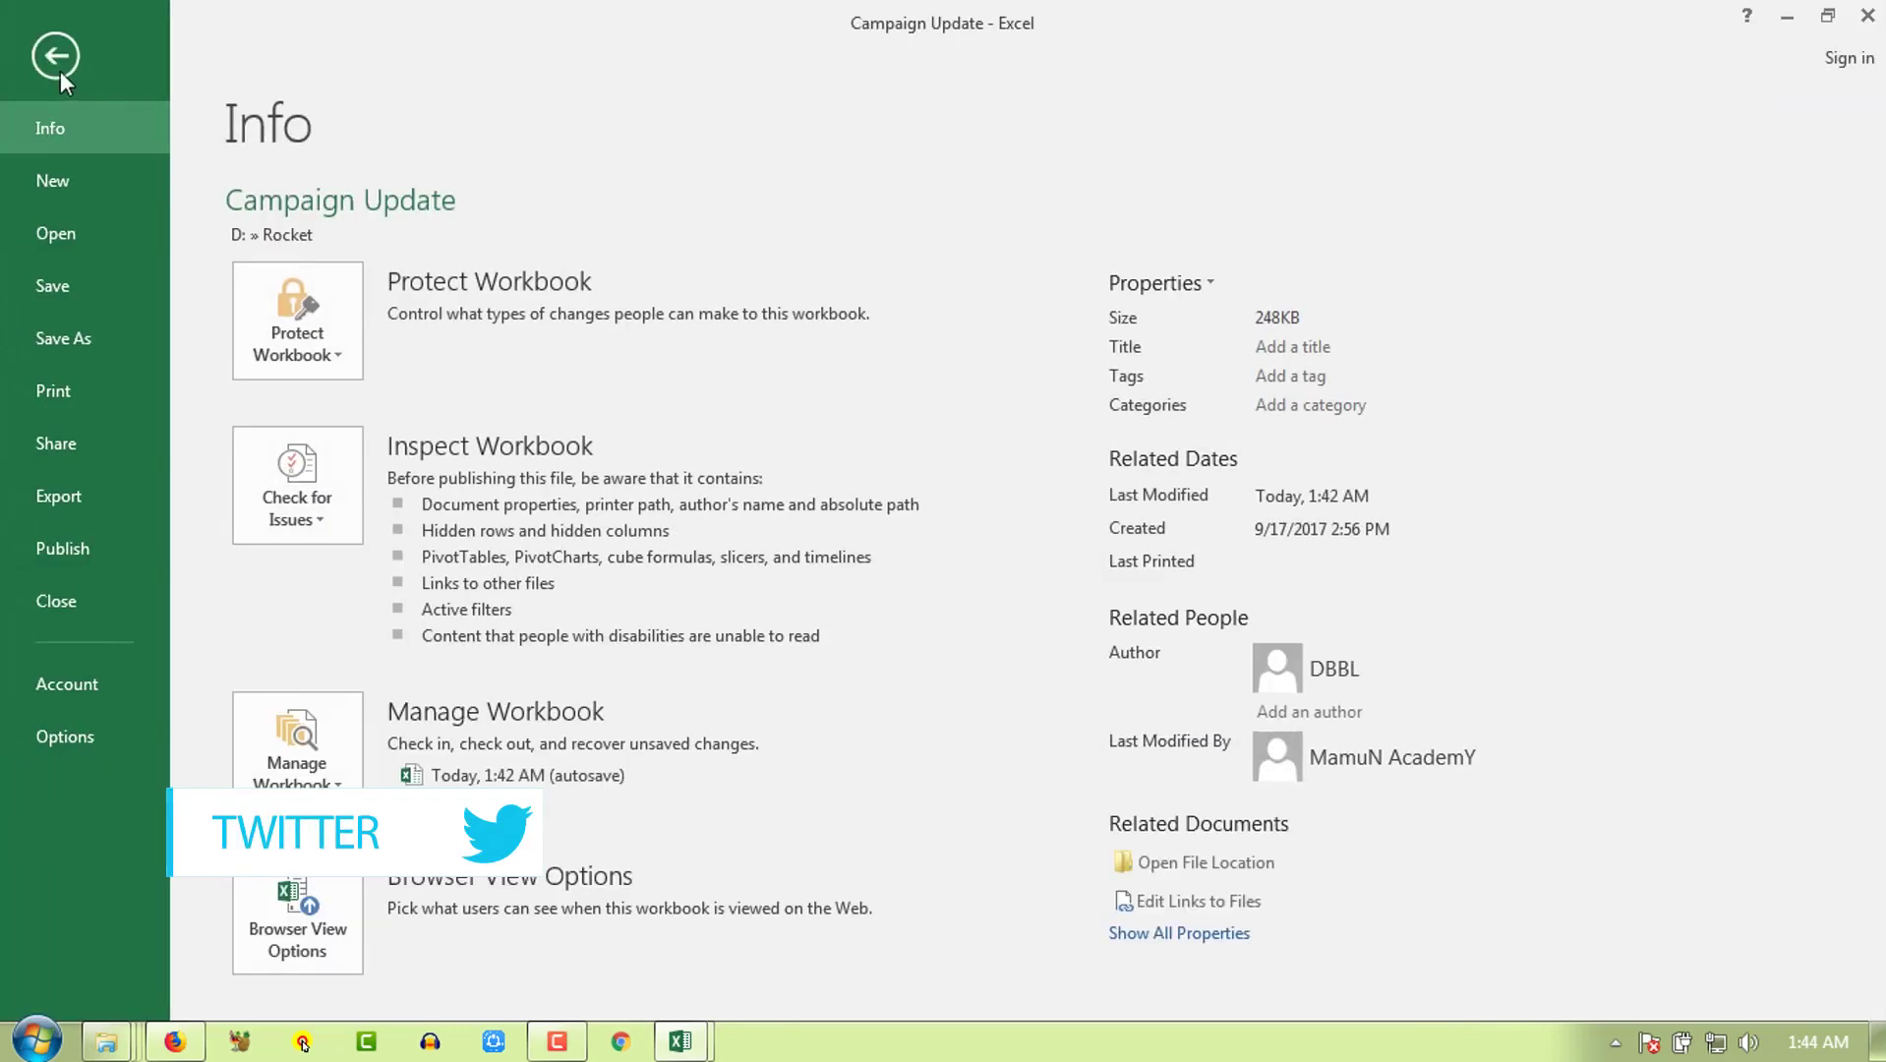
{"action": "left_click", "coordinate": [57, 66]}
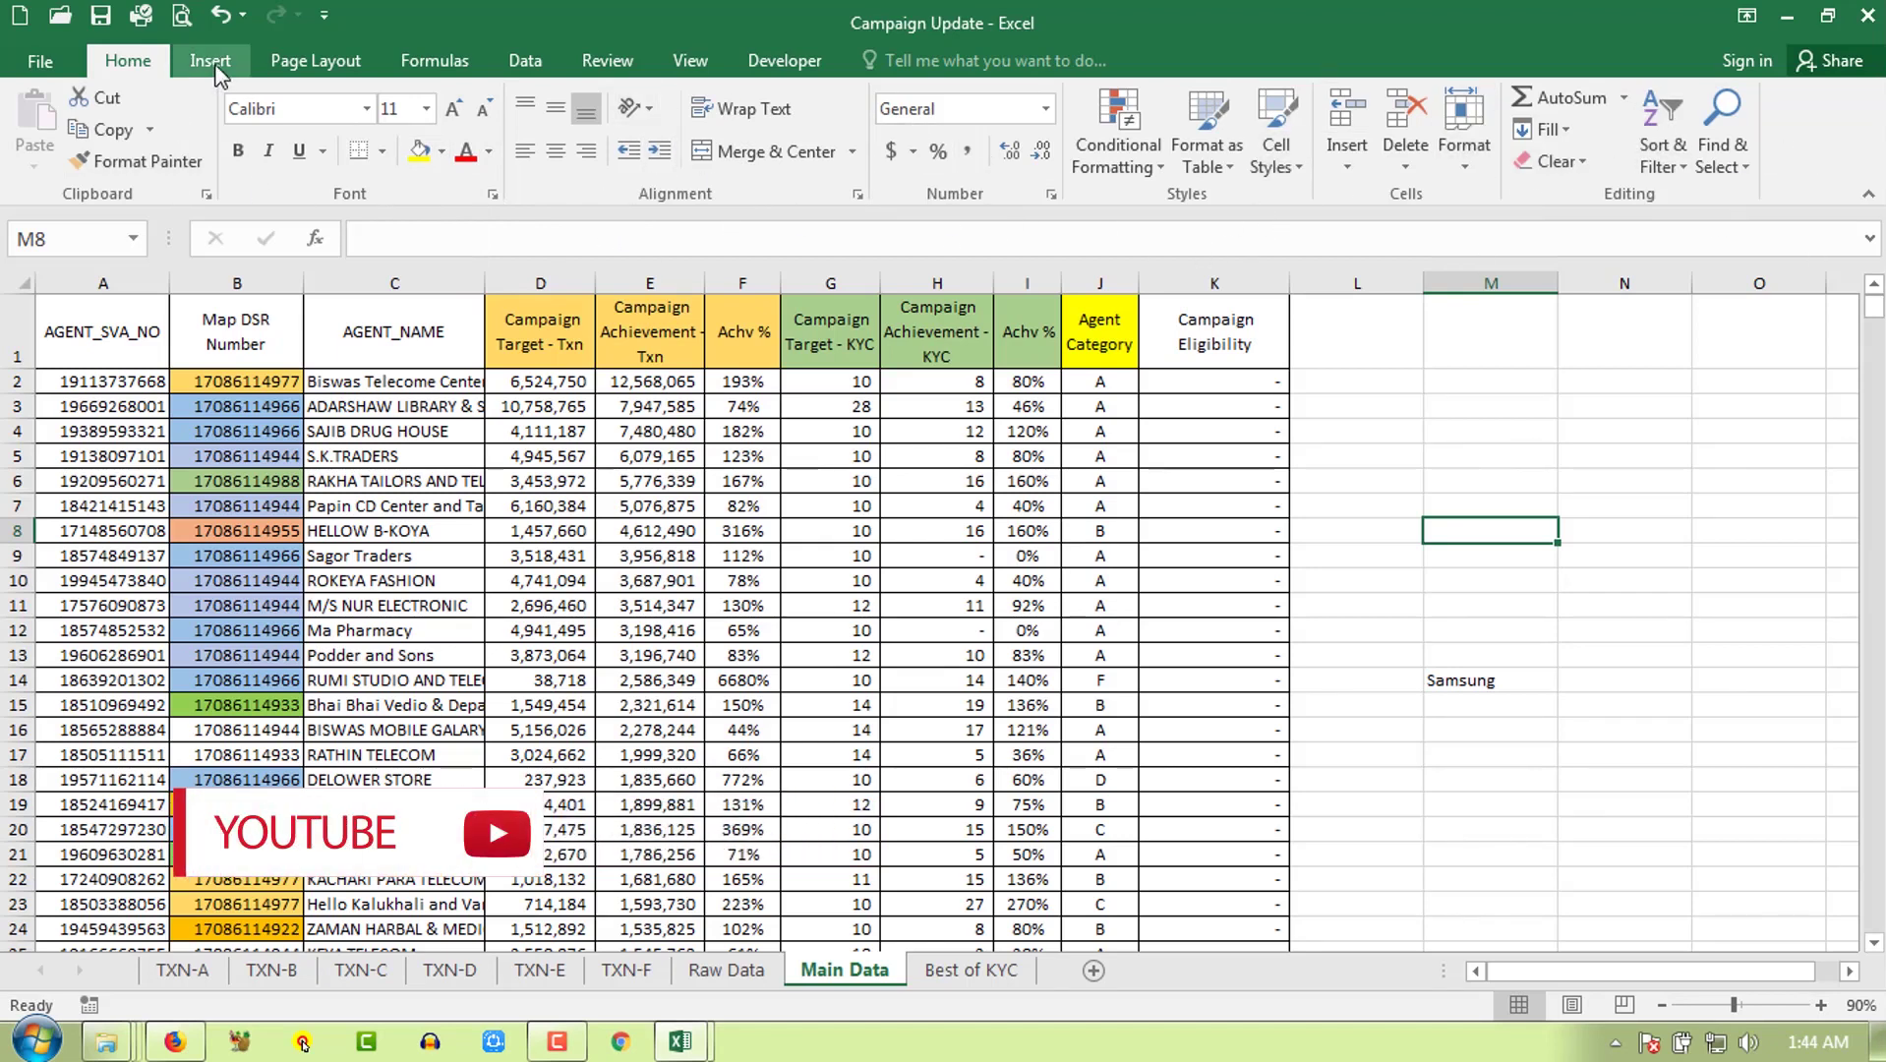
Step: Browse the Insert, Page Layout and Formulas ribbon tabs, ending back on Home
{"action": "left_click", "coordinate": [211, 61]}
{"action": "left_click", "coordinate": [280, 61]}
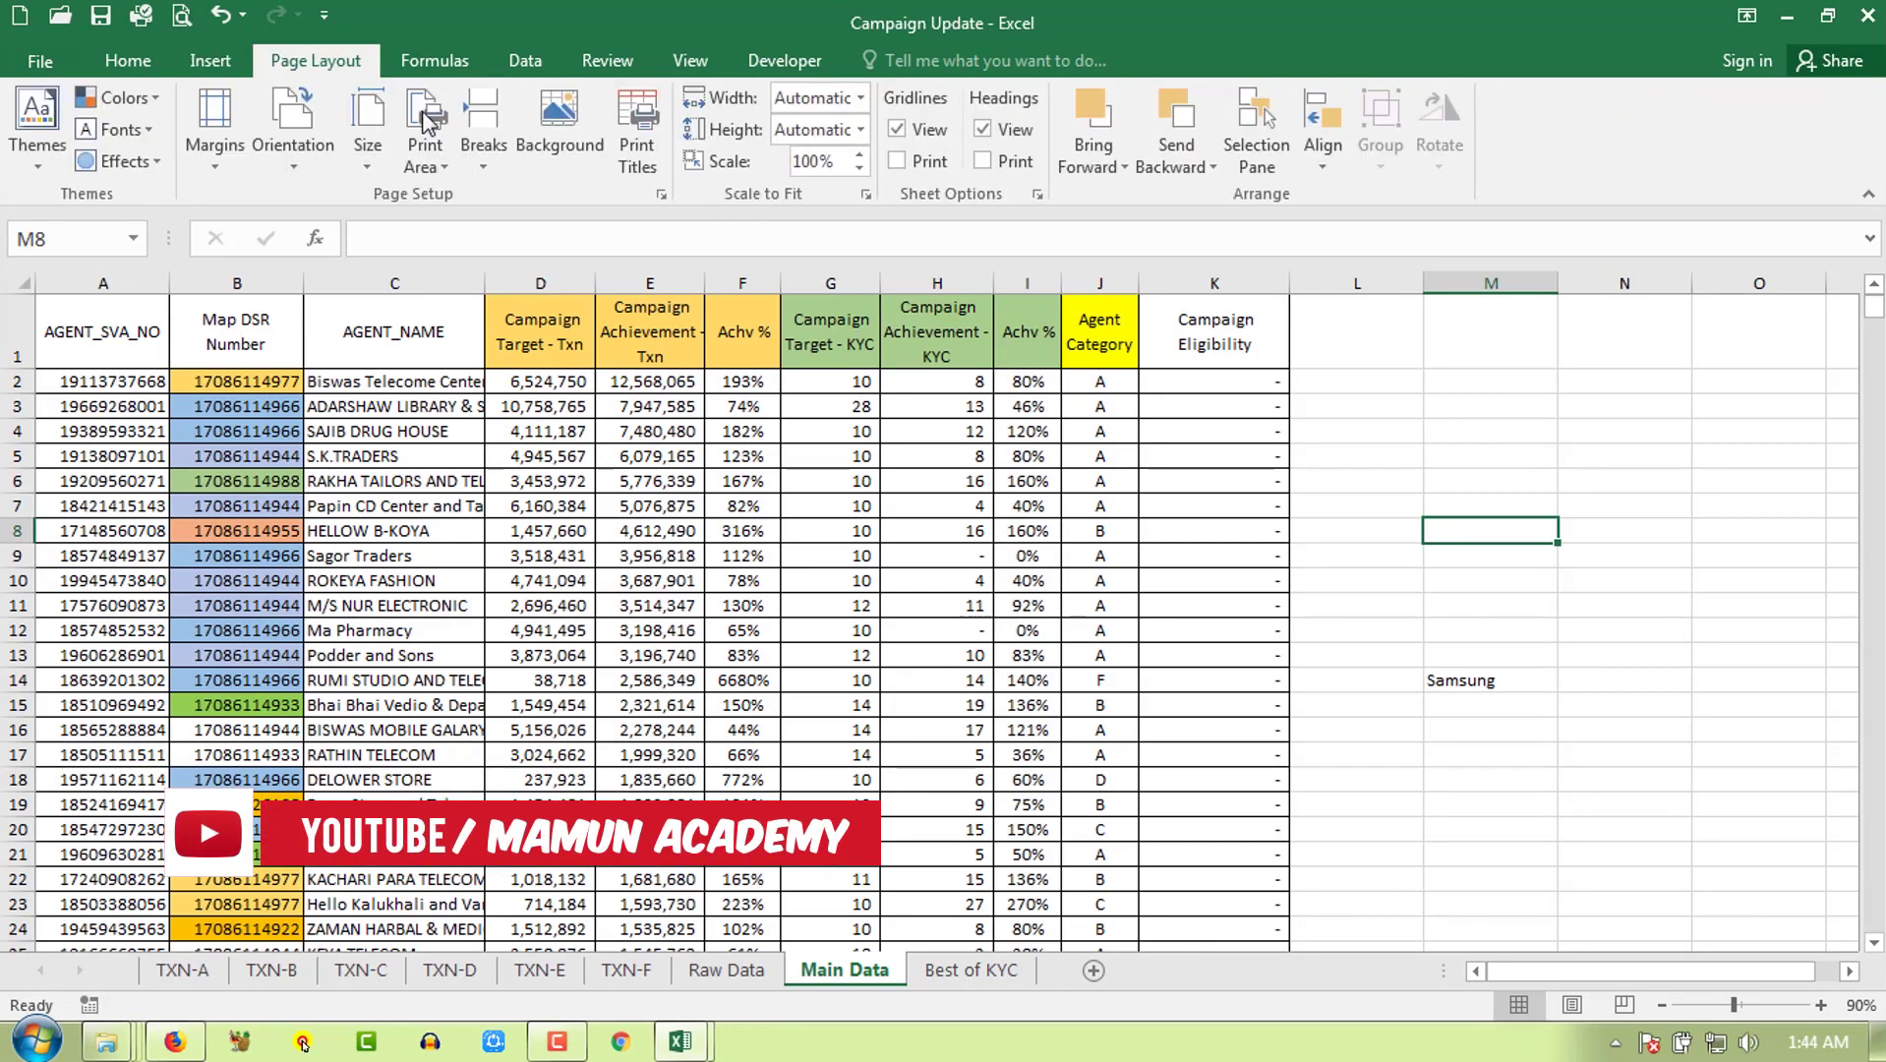
{"action": "left_click", "coordinate": [434, 61]}
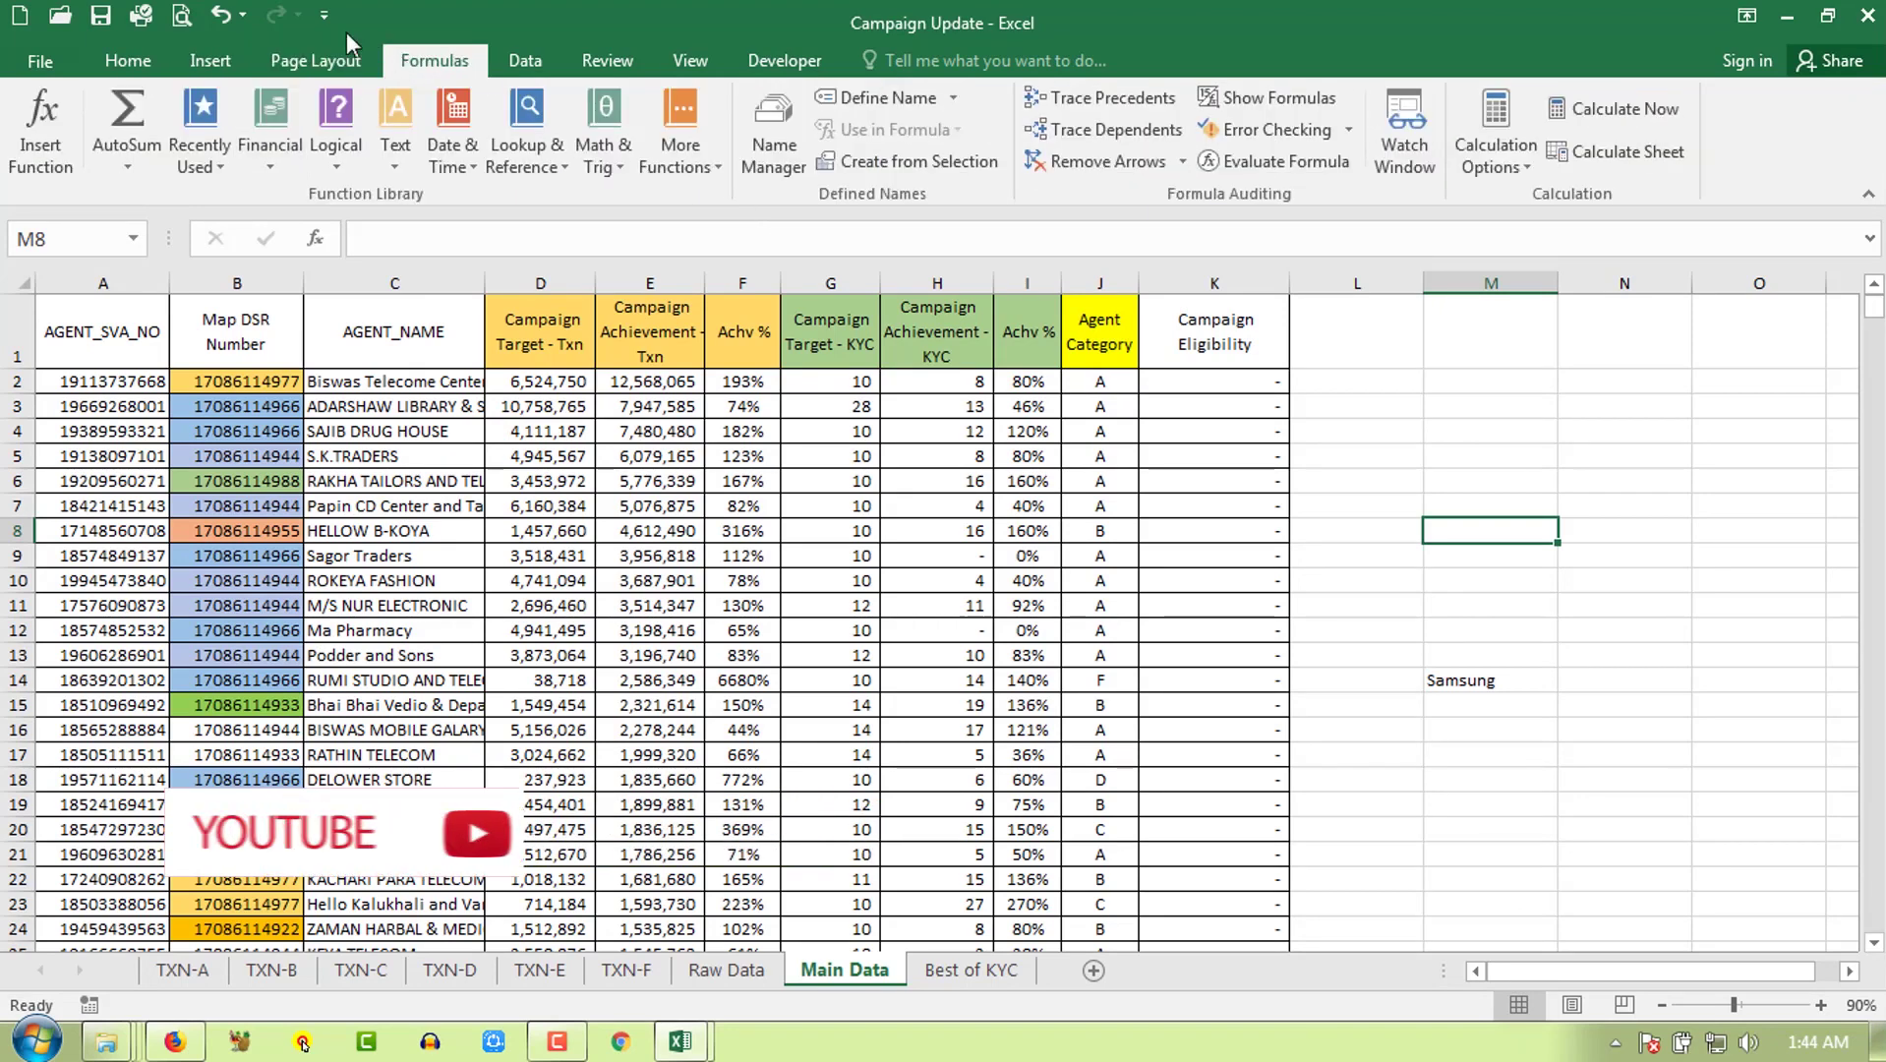
{"action": "left_click", "coordinate": [128, 61]}
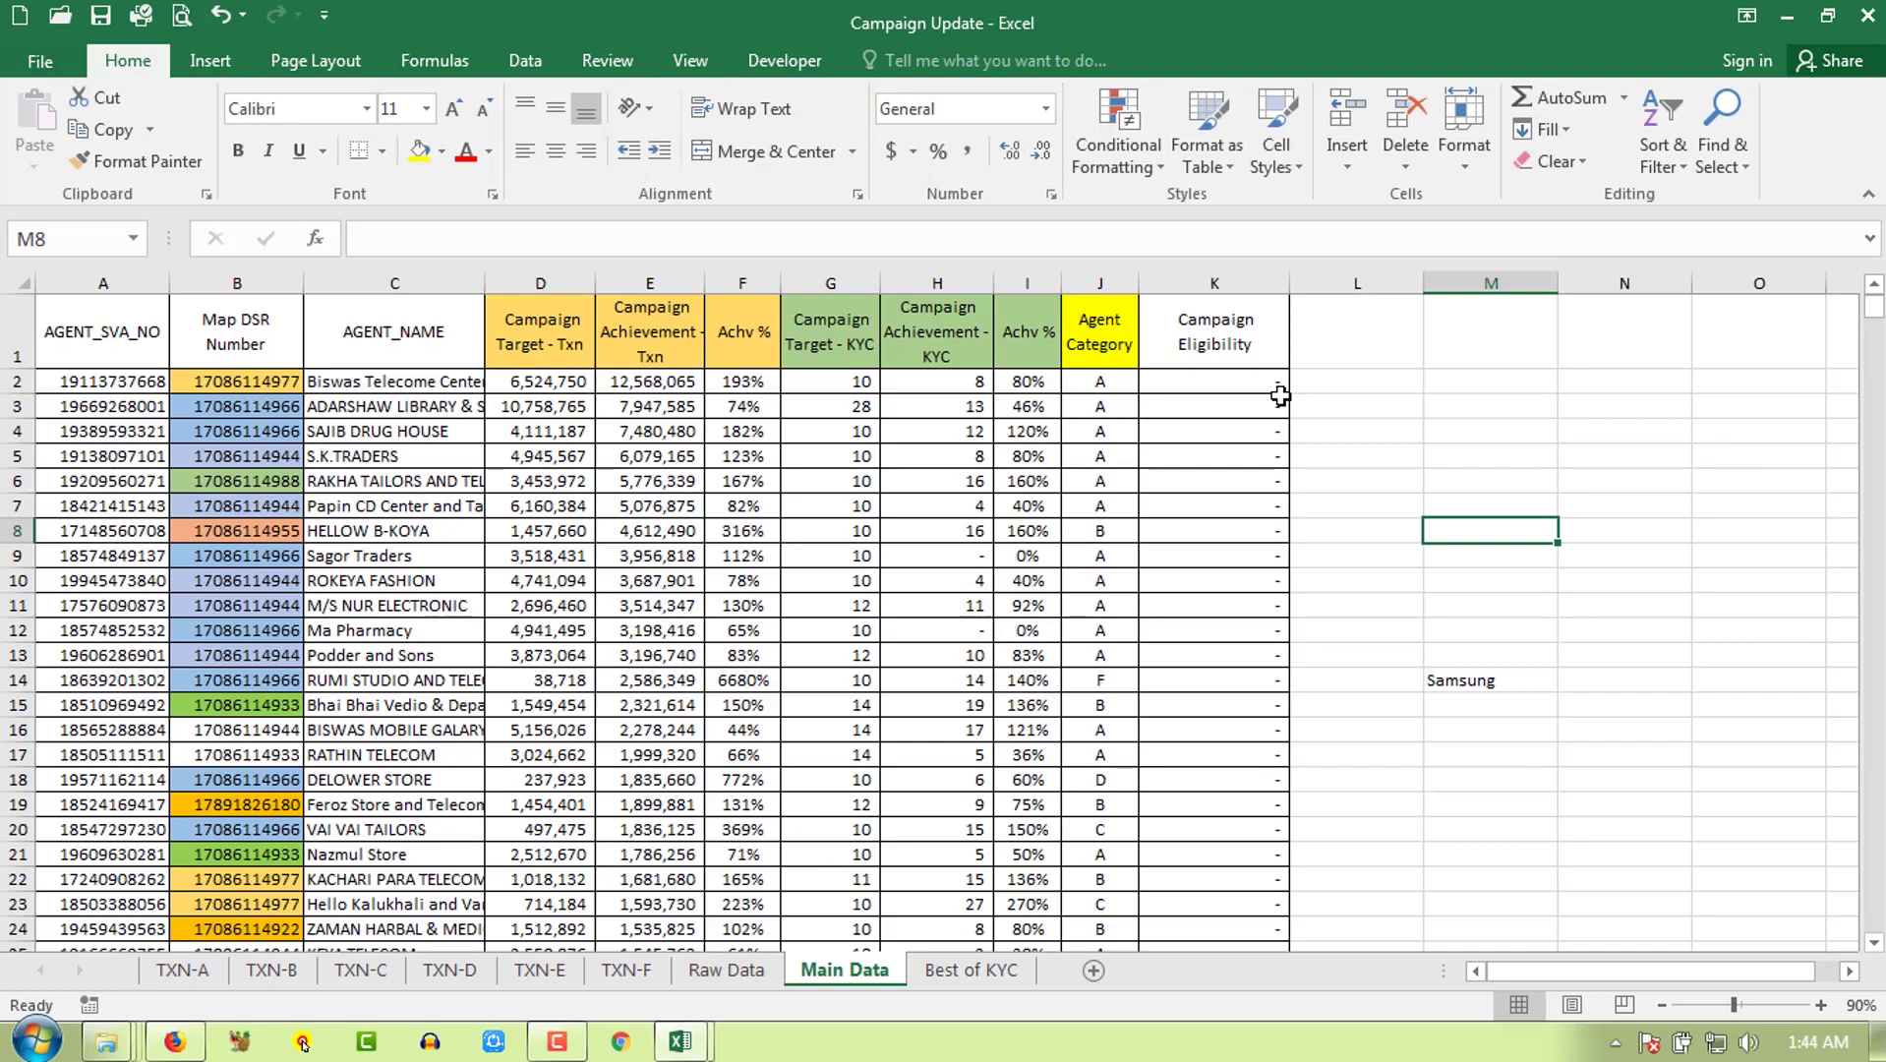
Step: Turn on all notifications for the tutorial YouTube channel in Firefox, then minimize the browser
{"action": "left_click", "coordinate": [177, 1044]}
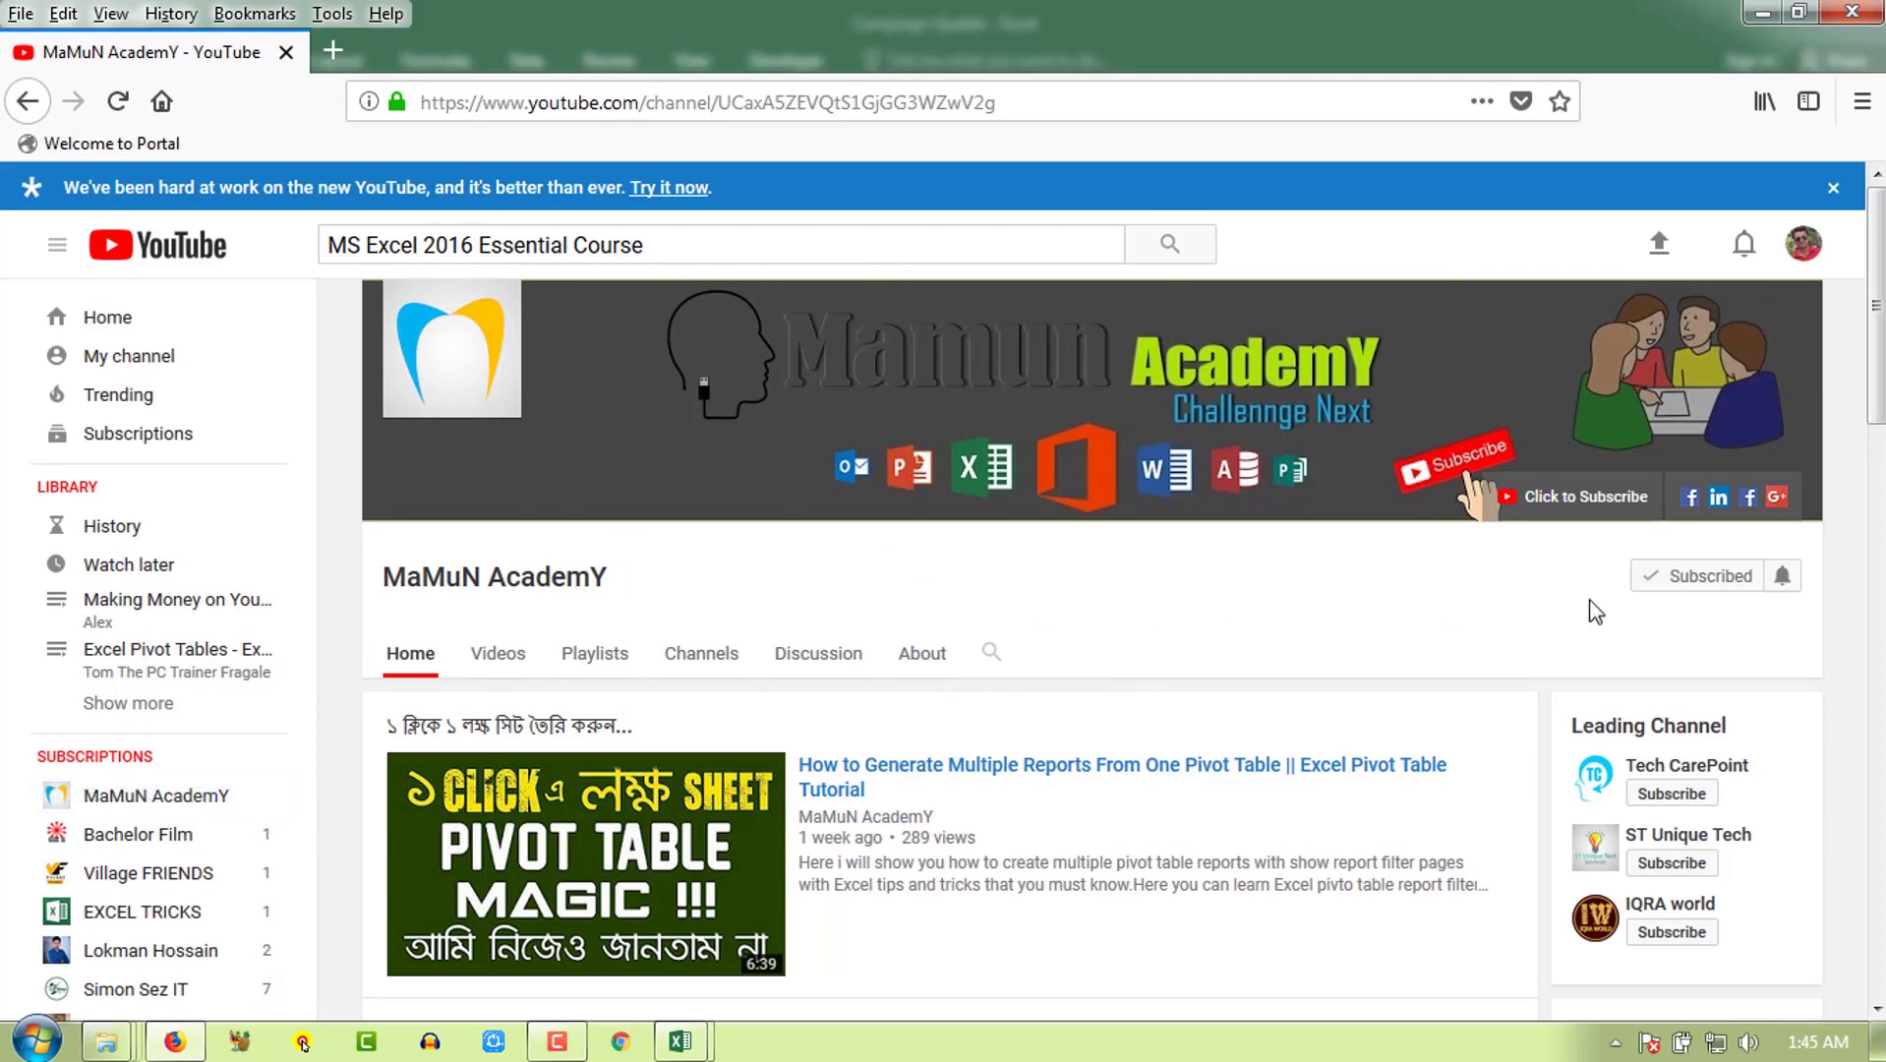
{"action": "left_click", "coordinate": [1783, 580]}
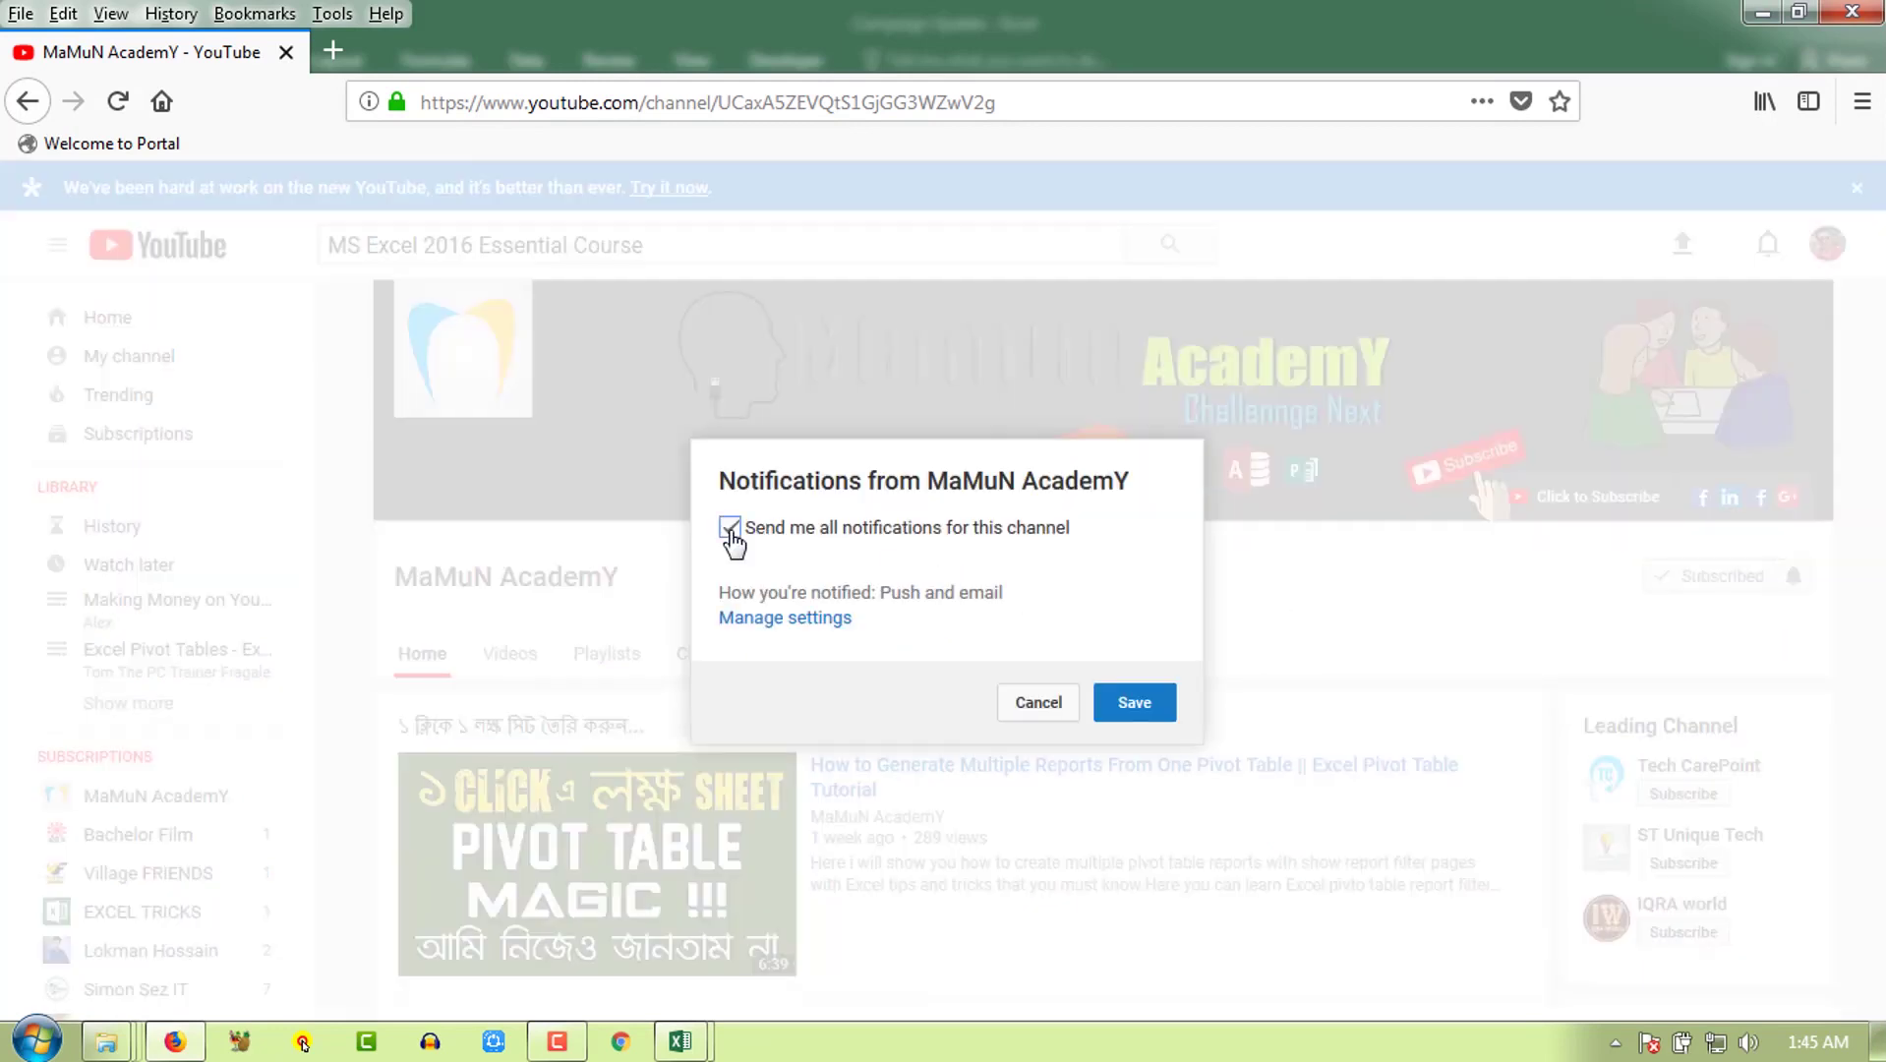
{"action": "left_click", "coordinate": [1137, 704]}
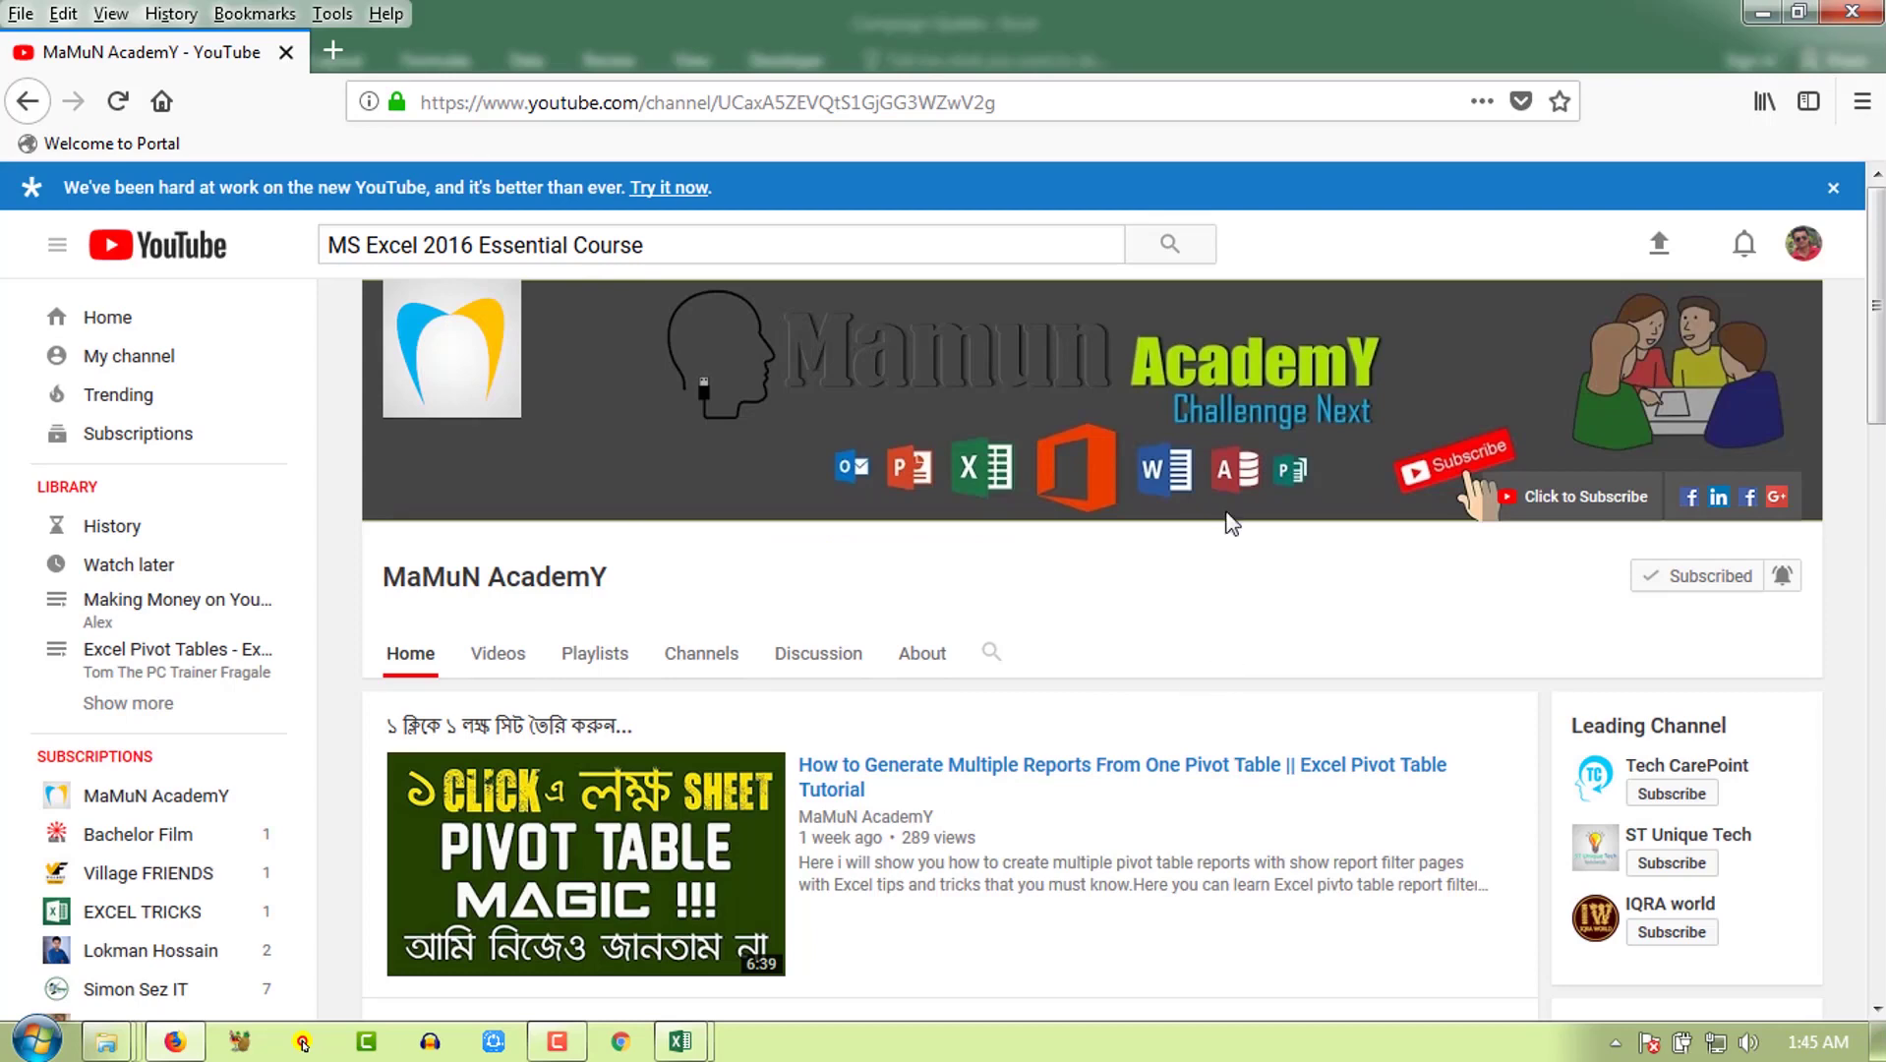
{"action": "left_click", "coordinate": [1746, 245]}
{"action": "left_click", "coordinate": [1436, 244]}
{"action": "left_click", "coordinate": [1762, 13]}
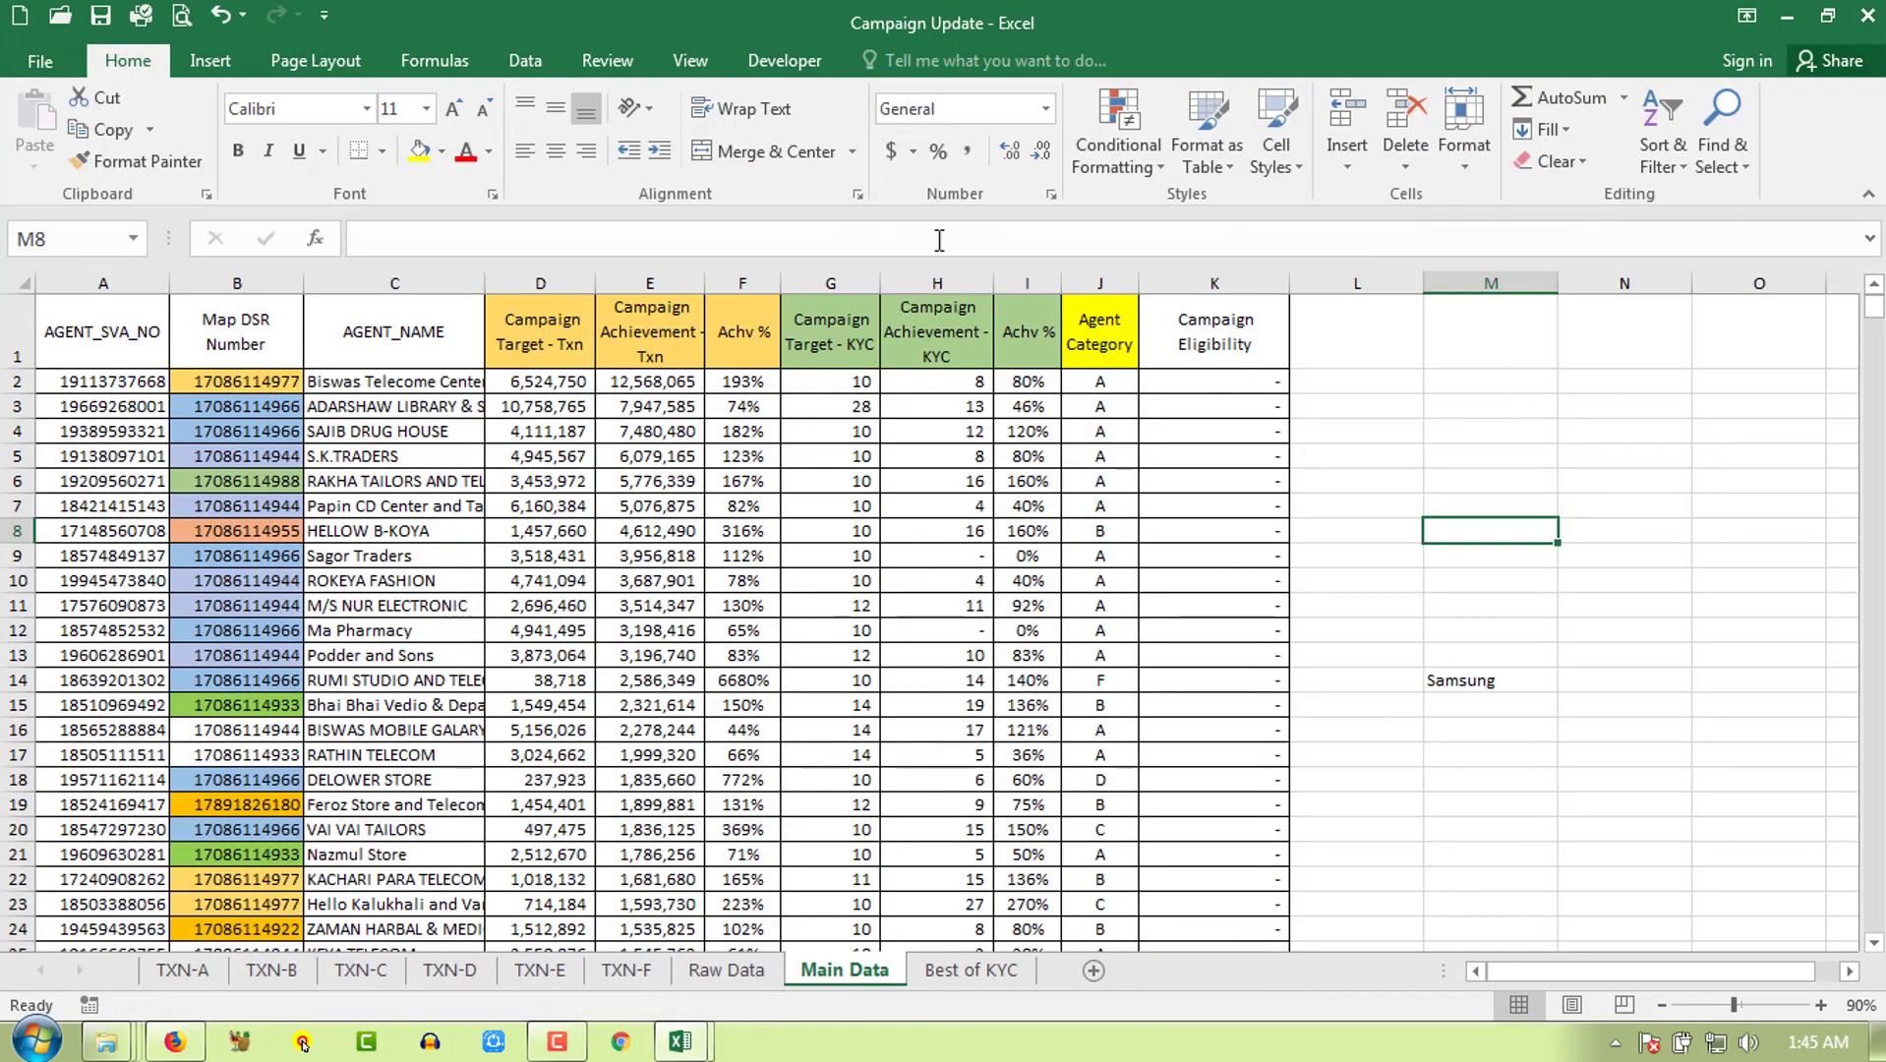
Step: Select the whole Main Data sheet and widen all columns equally so headers fit on one line
{"action": "left_click", "coordinate": [875, 560]}
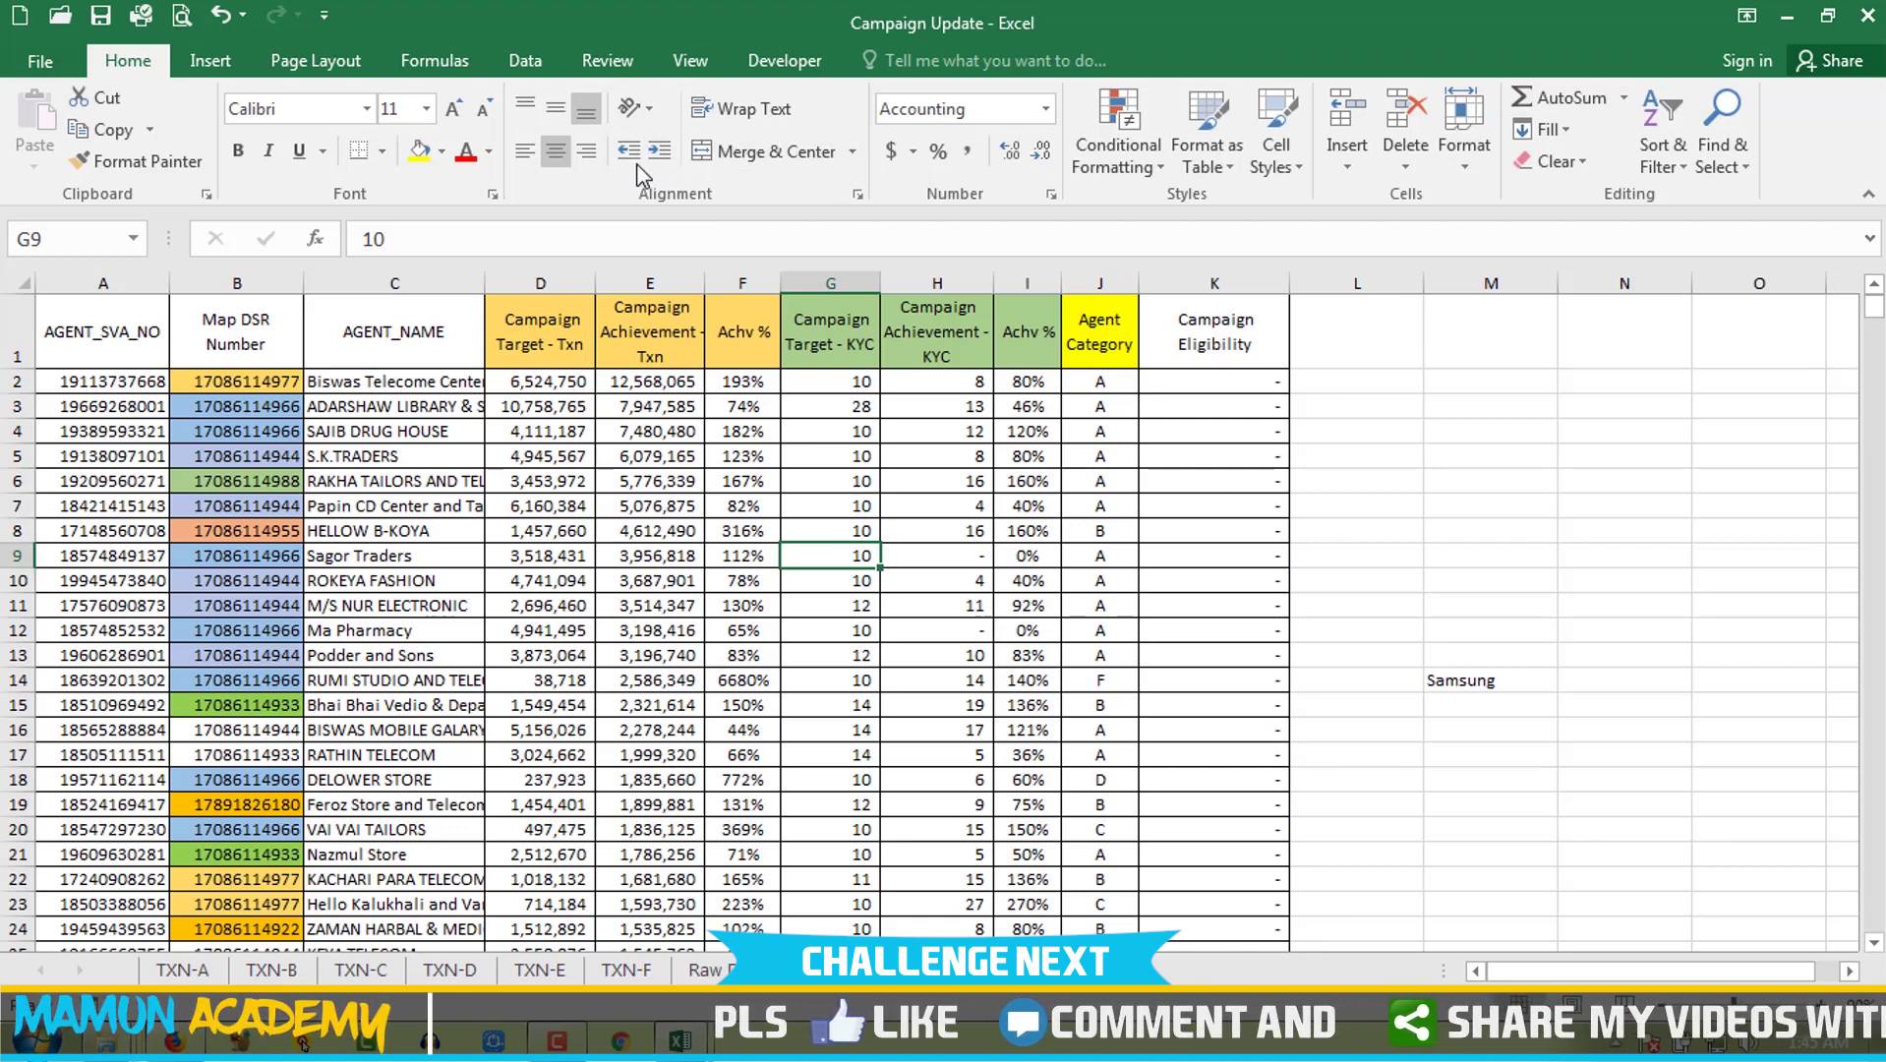
{"action": "left_click", "coordinate": [684, 634]}
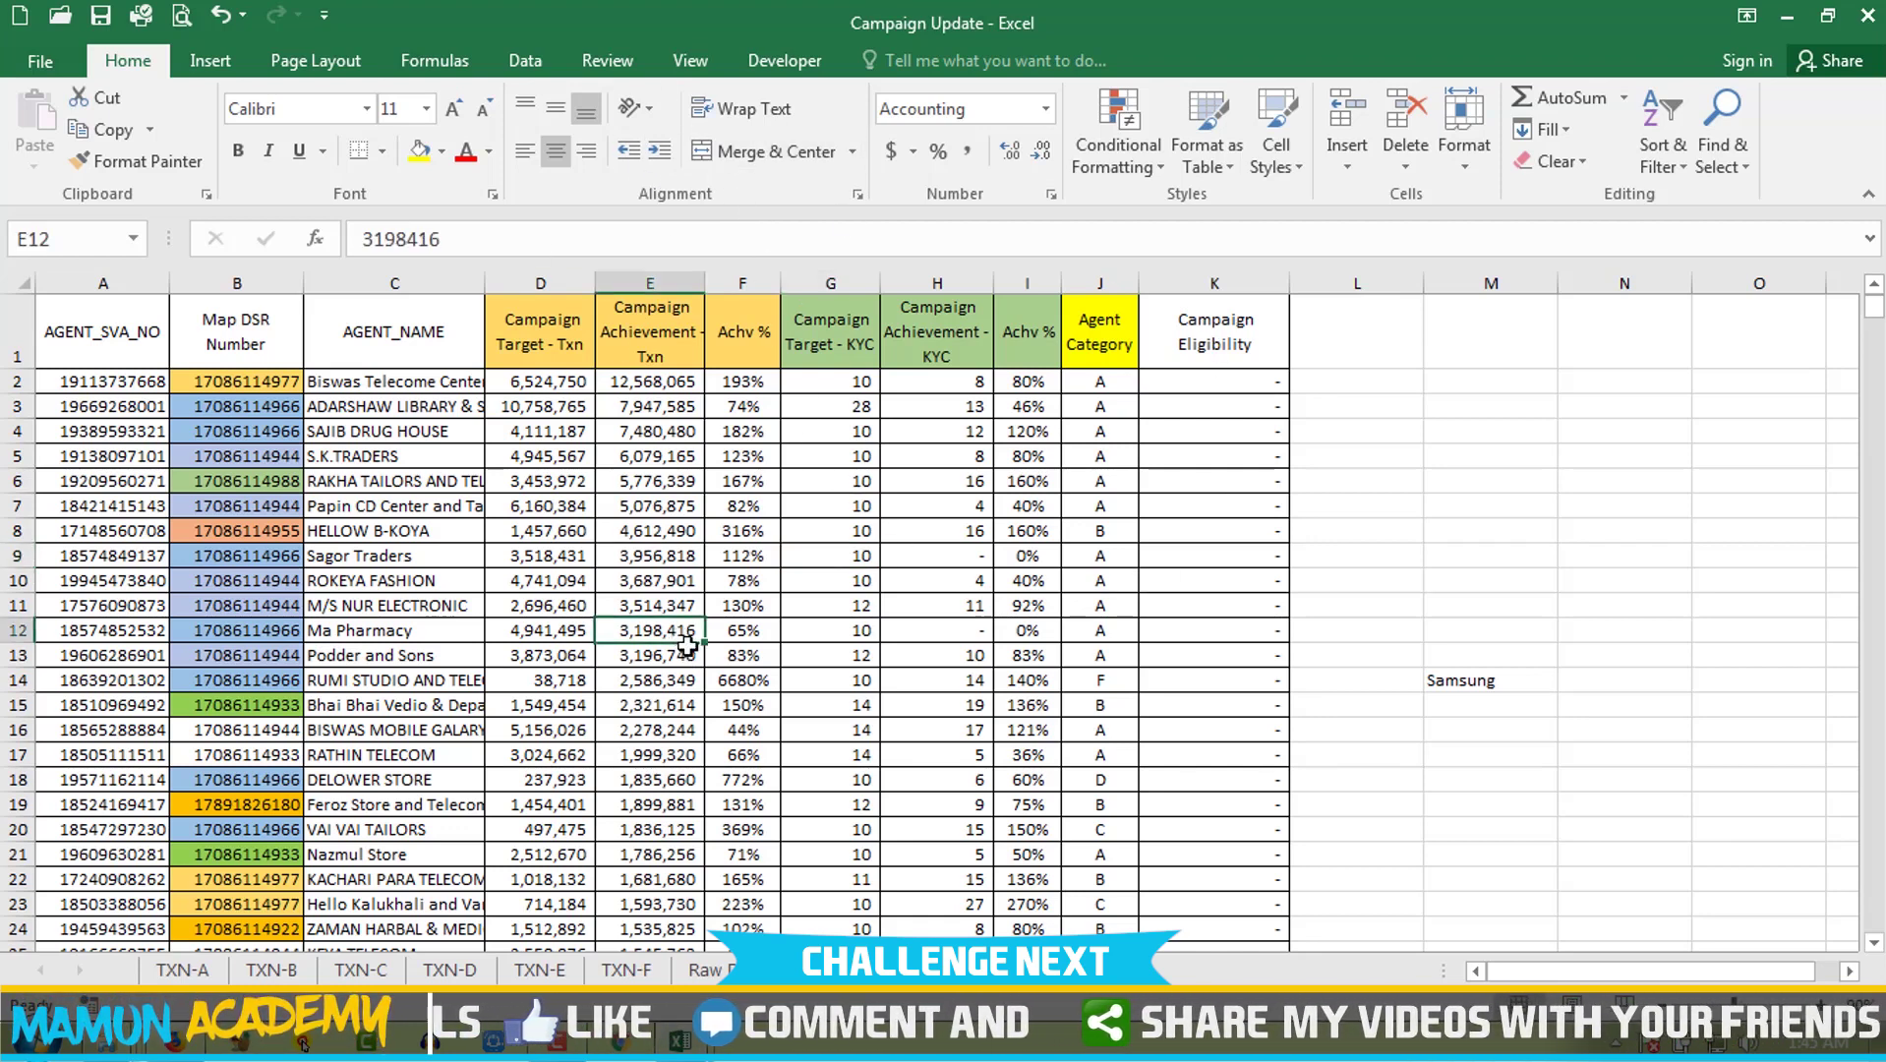
{"action": "left_click", "coordinate": [732, 560]}
{"action": "left_click", "coordinate": [24, 283]}
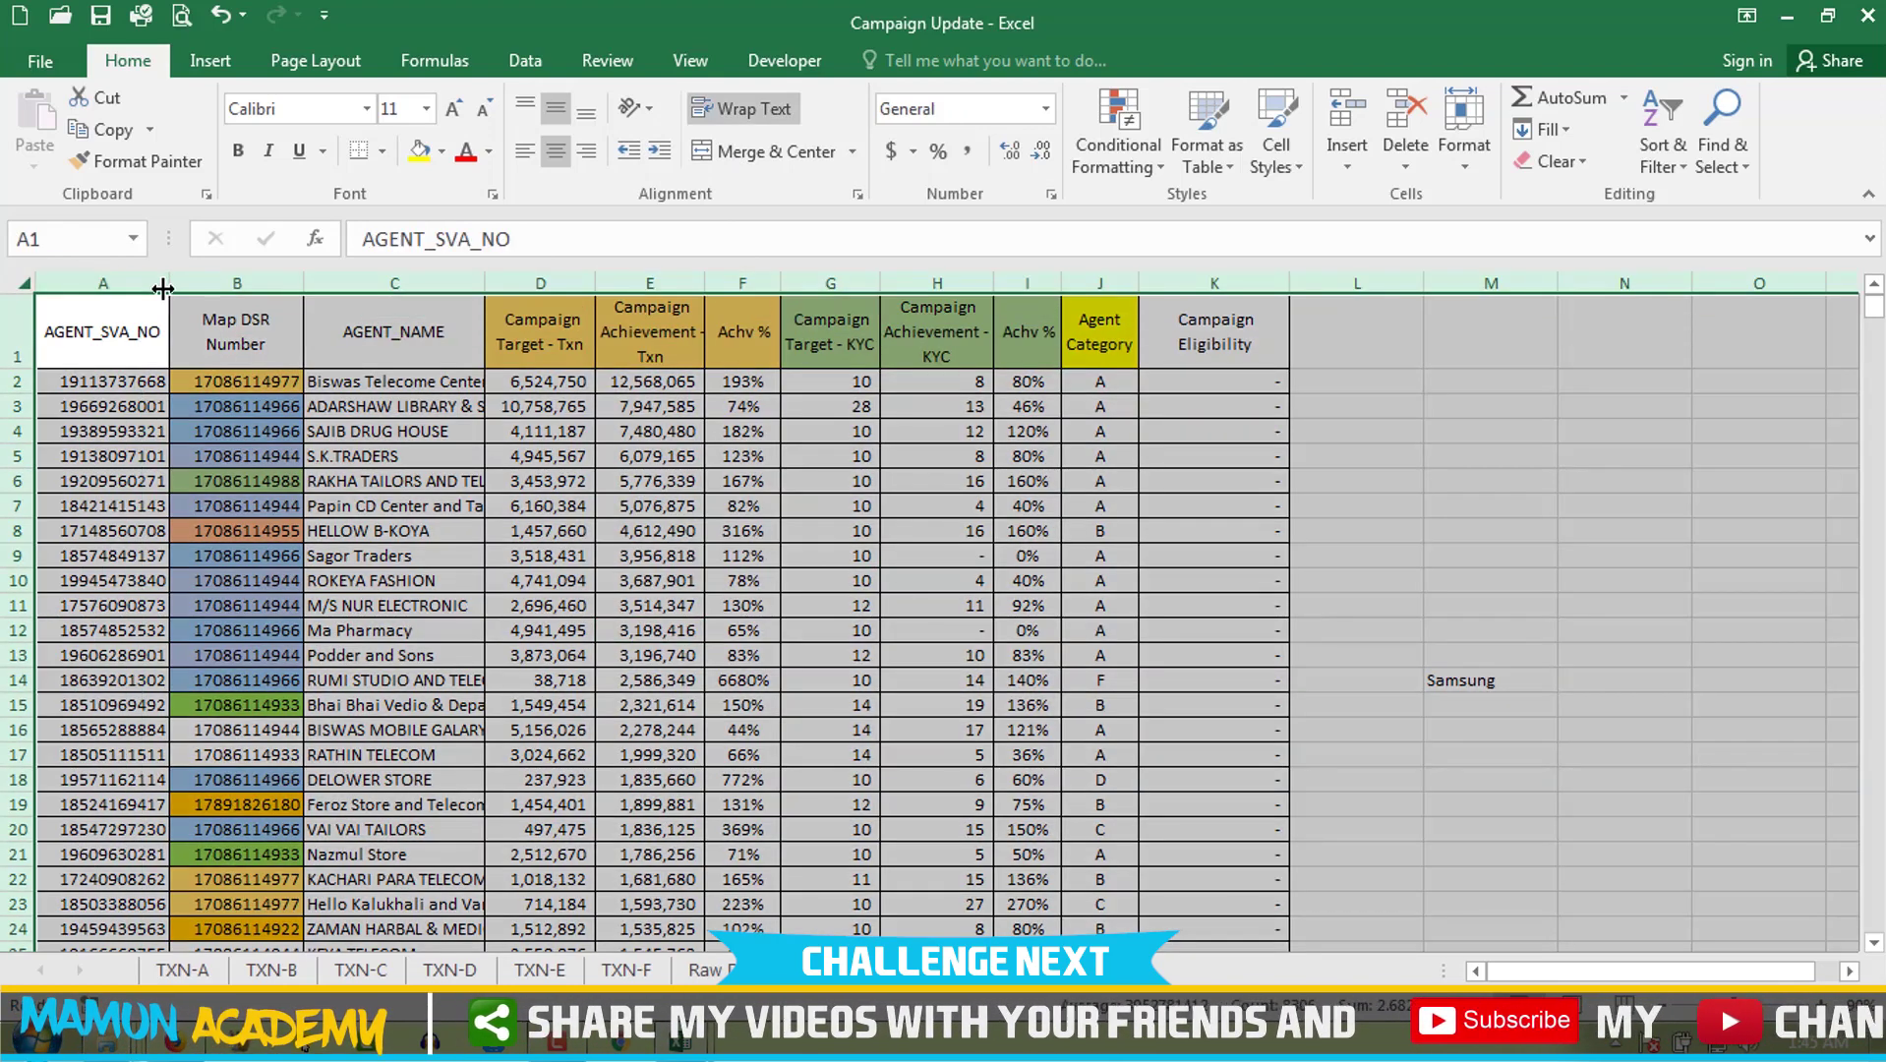
{"action": "left_click_drag", "start_coordinate": [163, 288], "coordinate": [266, 288]}
{"action": "left_click", "coordinate": [462, 481]}
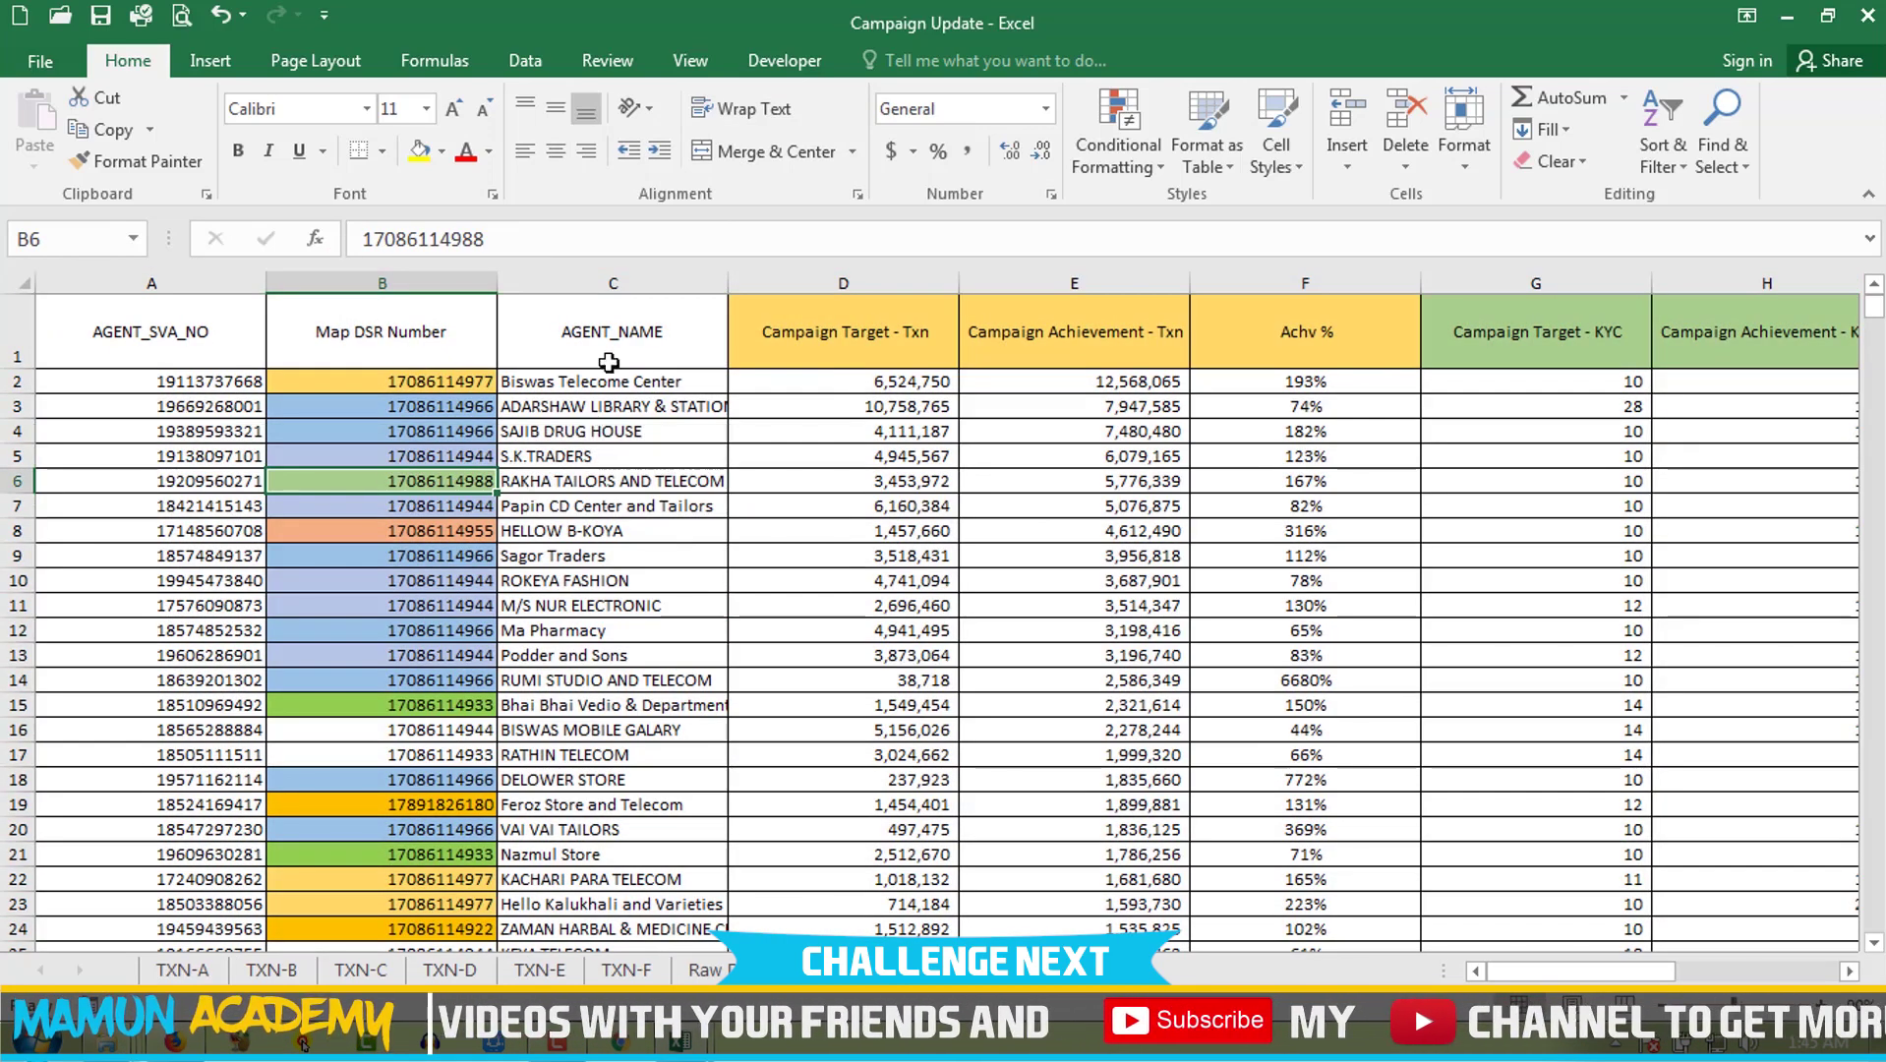
{"action": "left_click", "coordinate": [610, 363]}
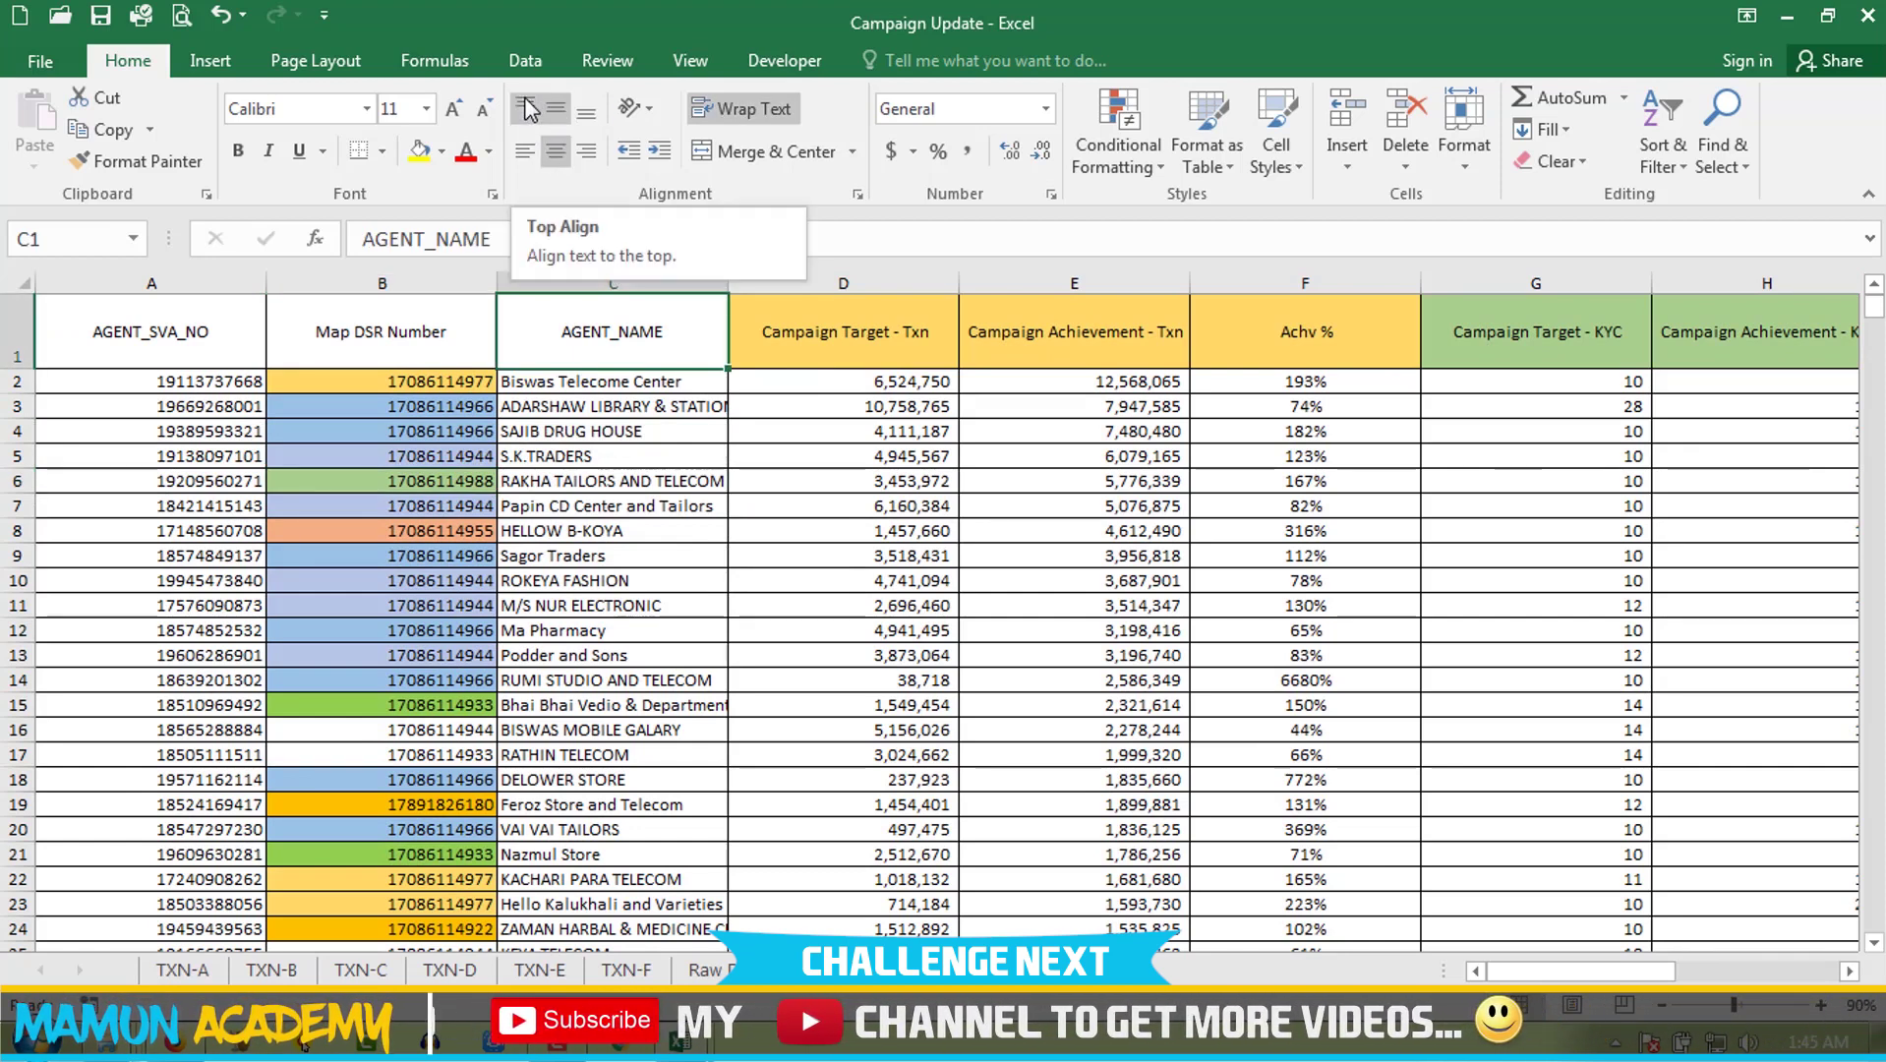
{"action": "left_click", "coordinate": [447, 465]}
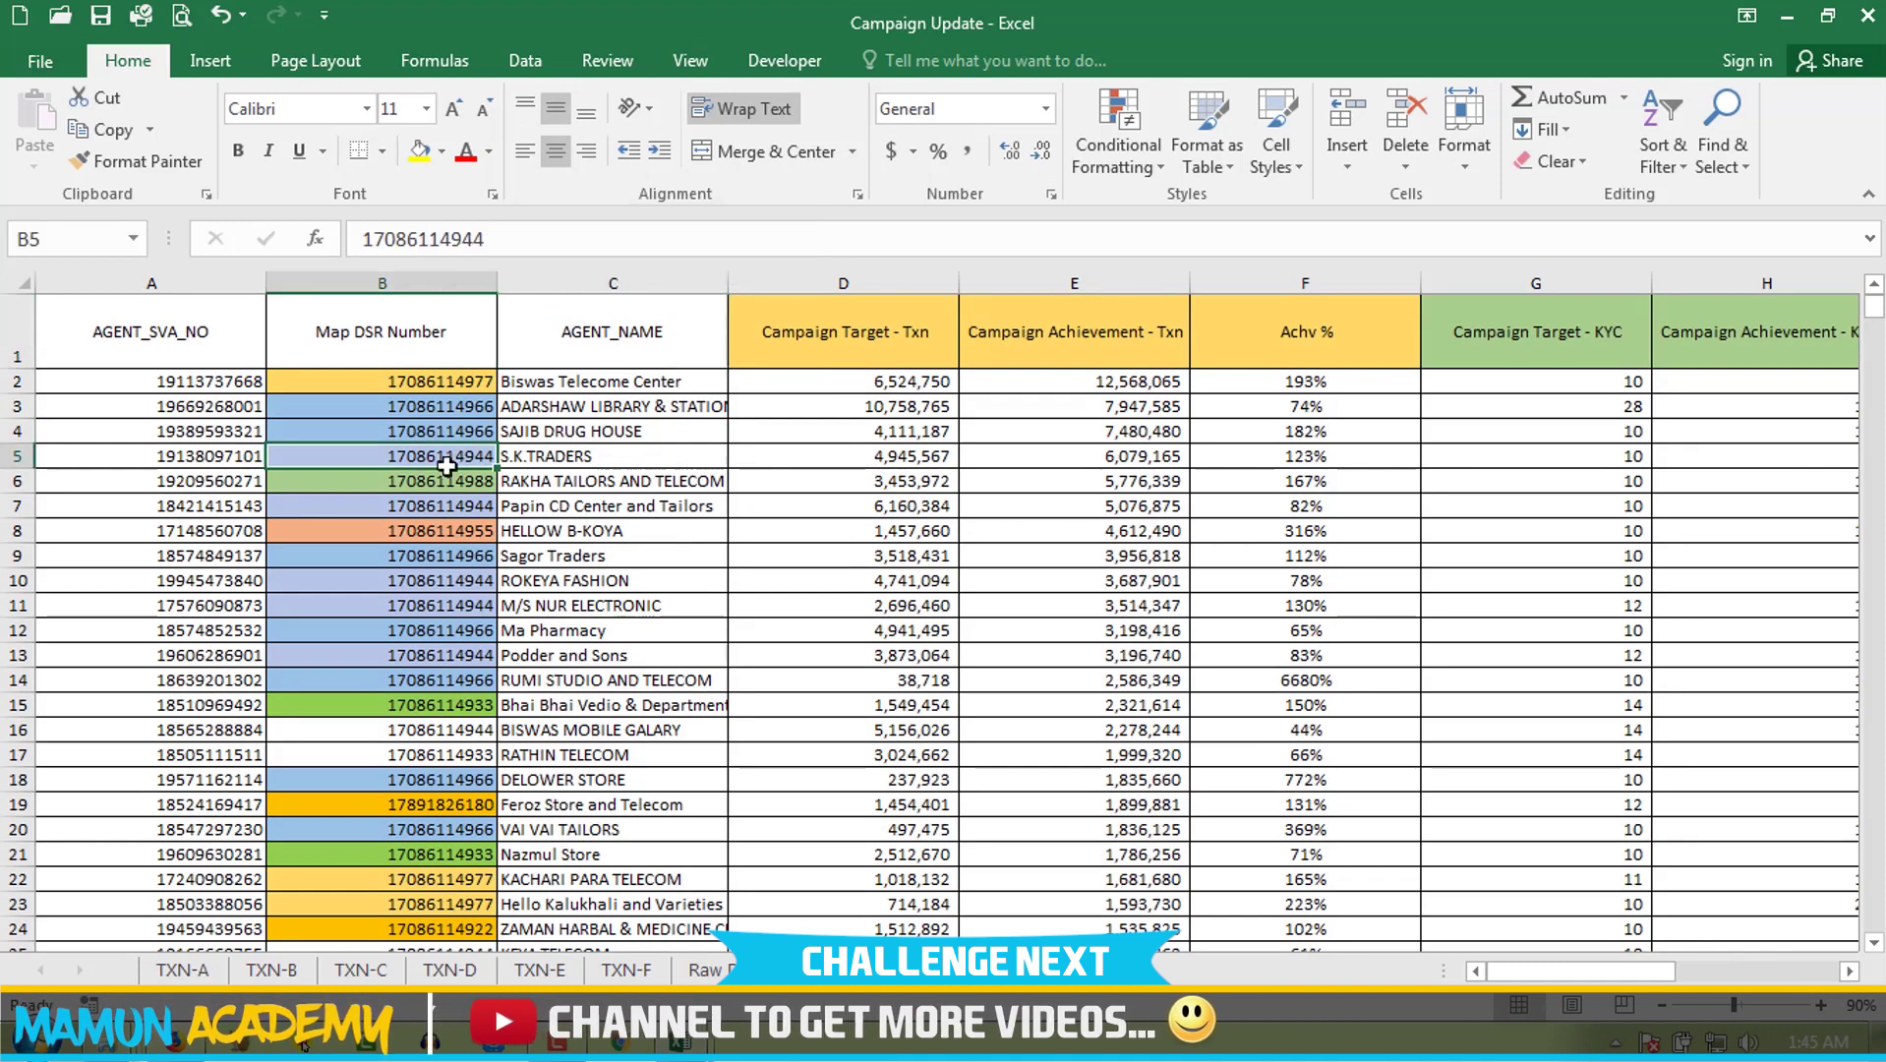
{"action": "left_click", "coordinate": [140, 338]}
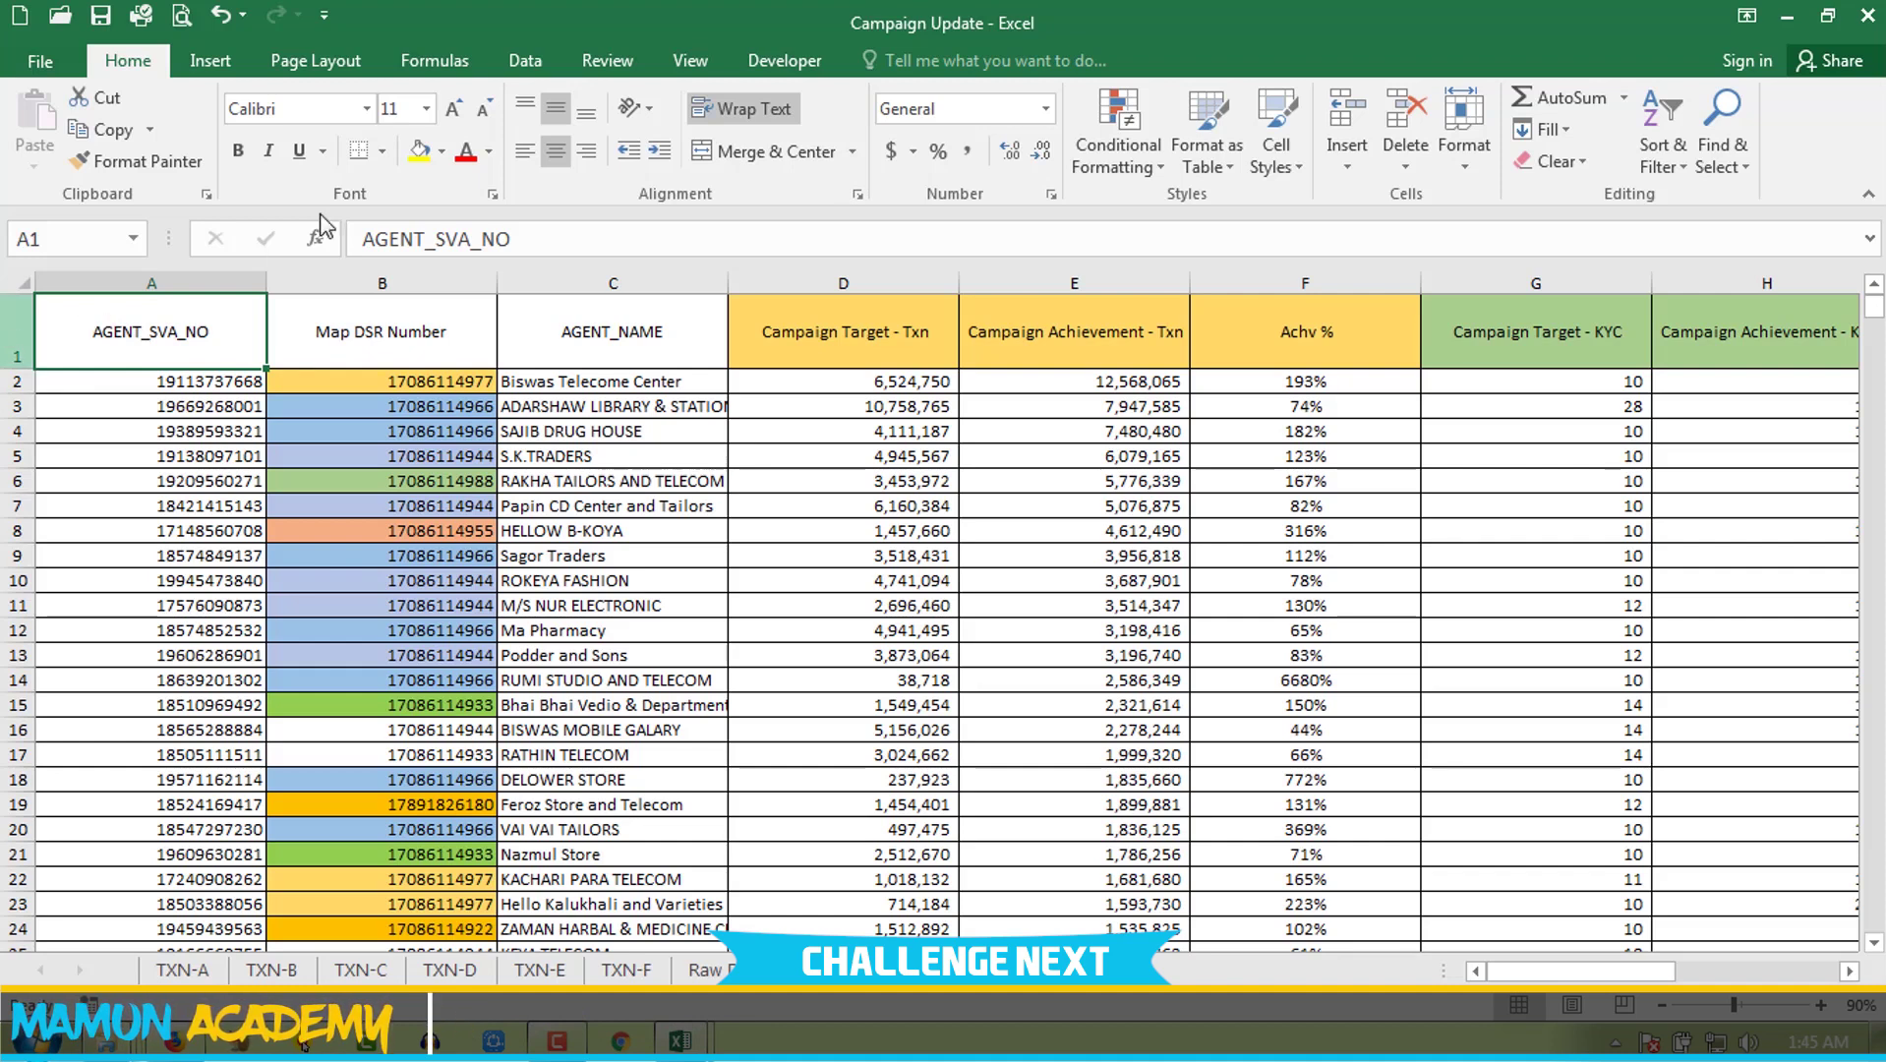
Step: Make the AGENT_SVA_NO header in A1 bold at 14 pt and widen column A
{"action": "left_click", "coordinate": [453, 109]}
{"action": "left_click", "coordinate": [453, 108]}
{"action": "left_click", "coordinate": [237, 151]}
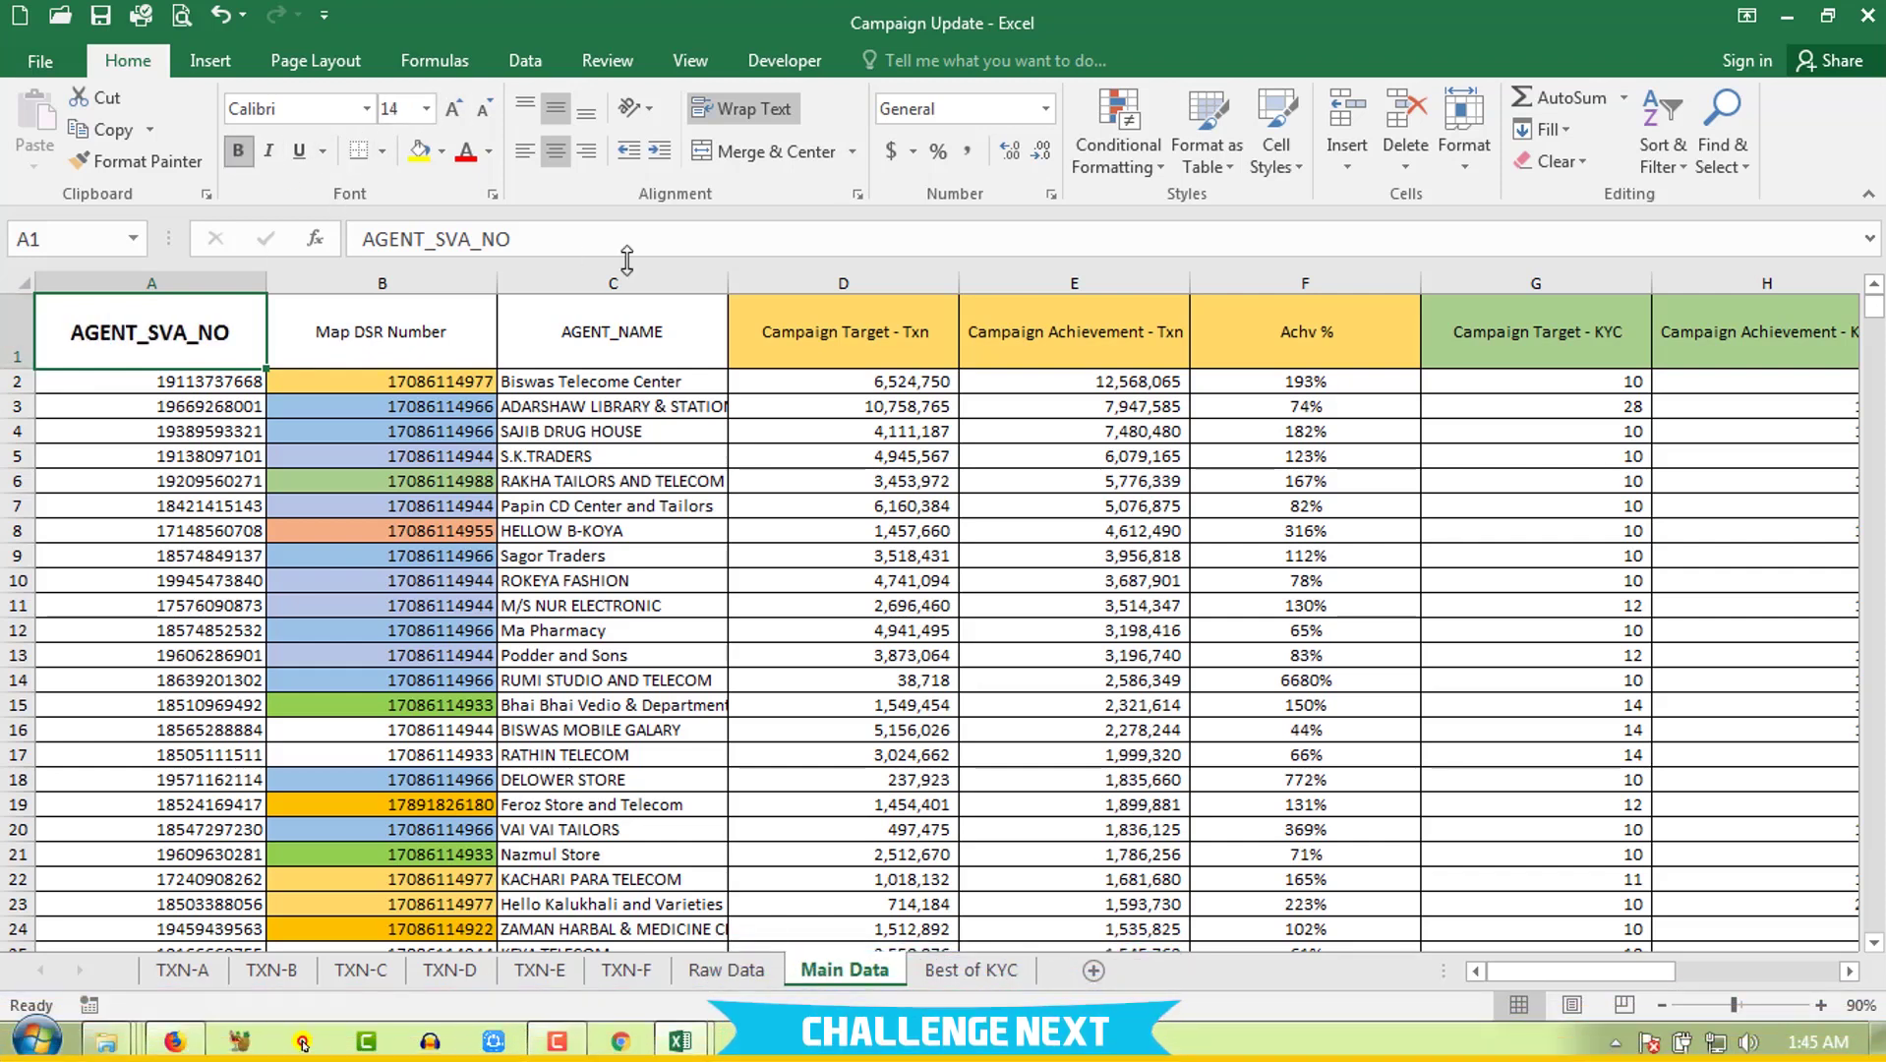
{"action": "left_click", "coordinate": [528, 157]}
{"action": "left_click_drag", "start_coordinate": [261, 279], "coordinate": [345, 278]}
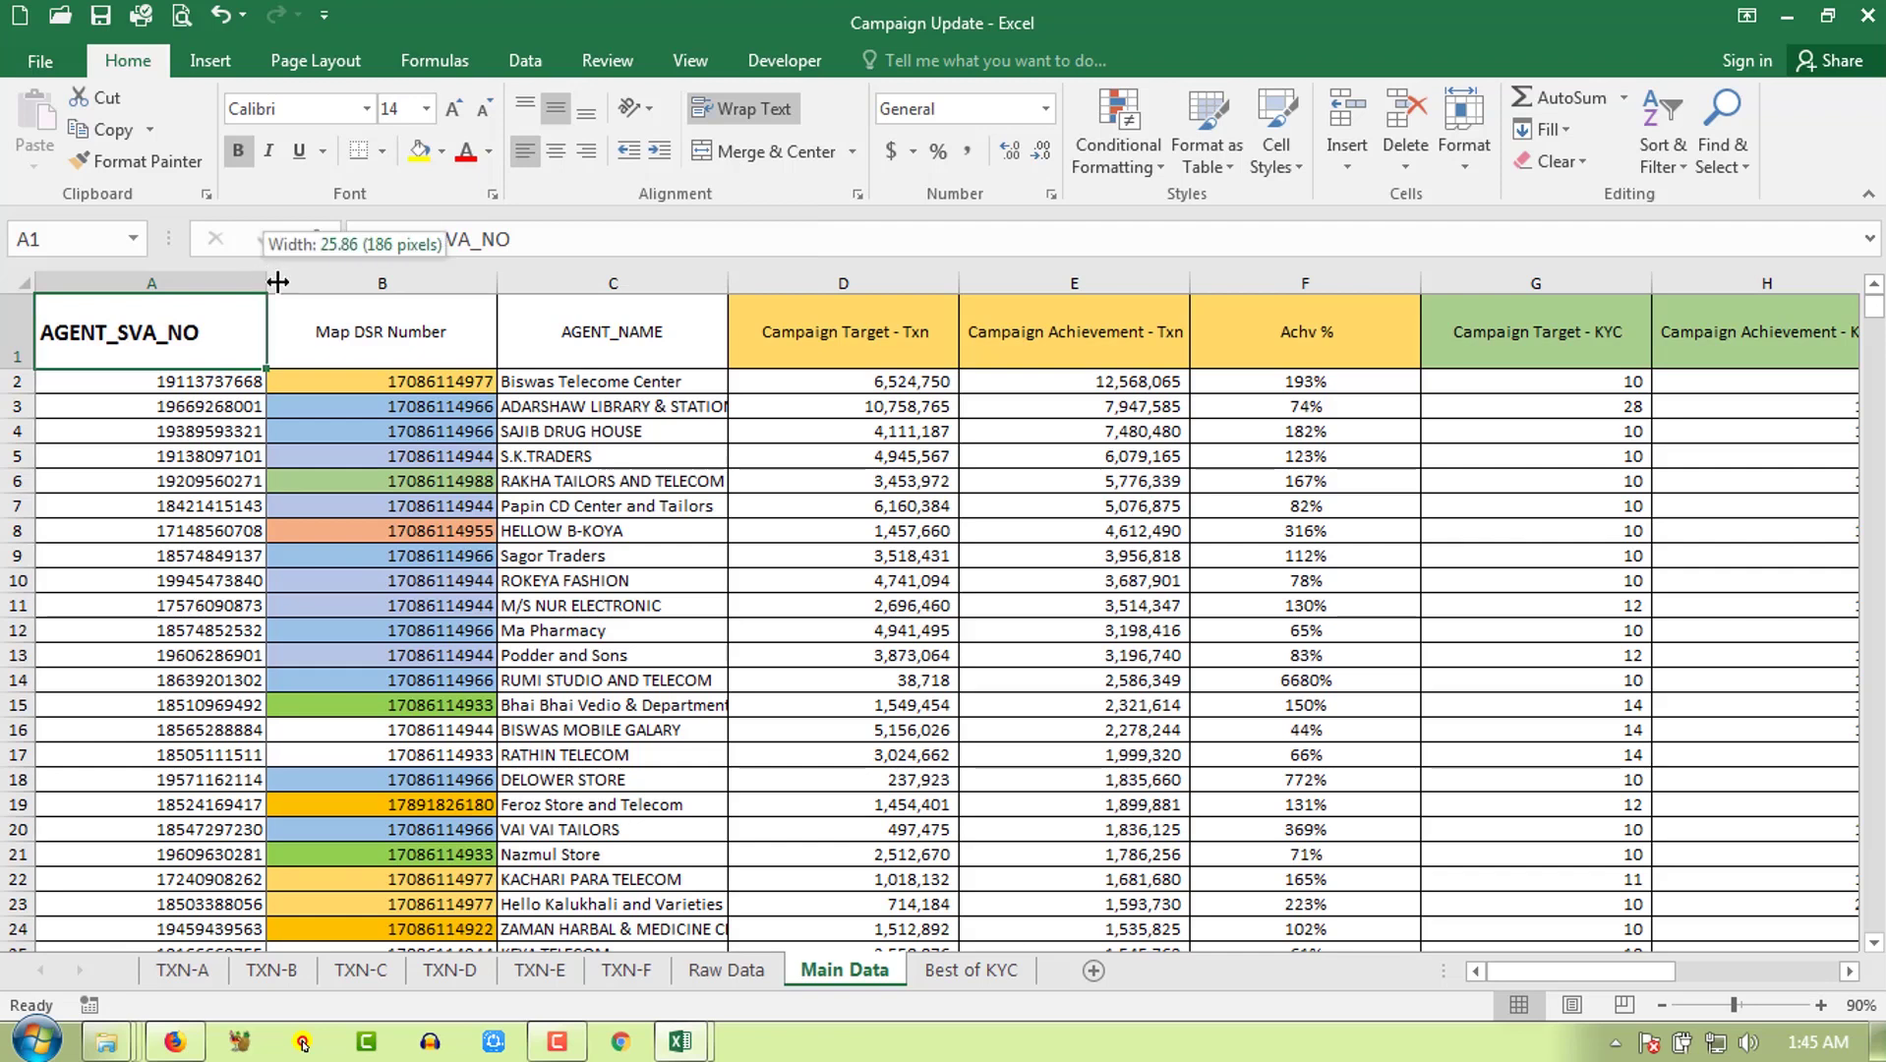
Step: Center column A's contents horizontally after trying left and right alignment
{"action": "left_click", "coordinate": [277, 278]}
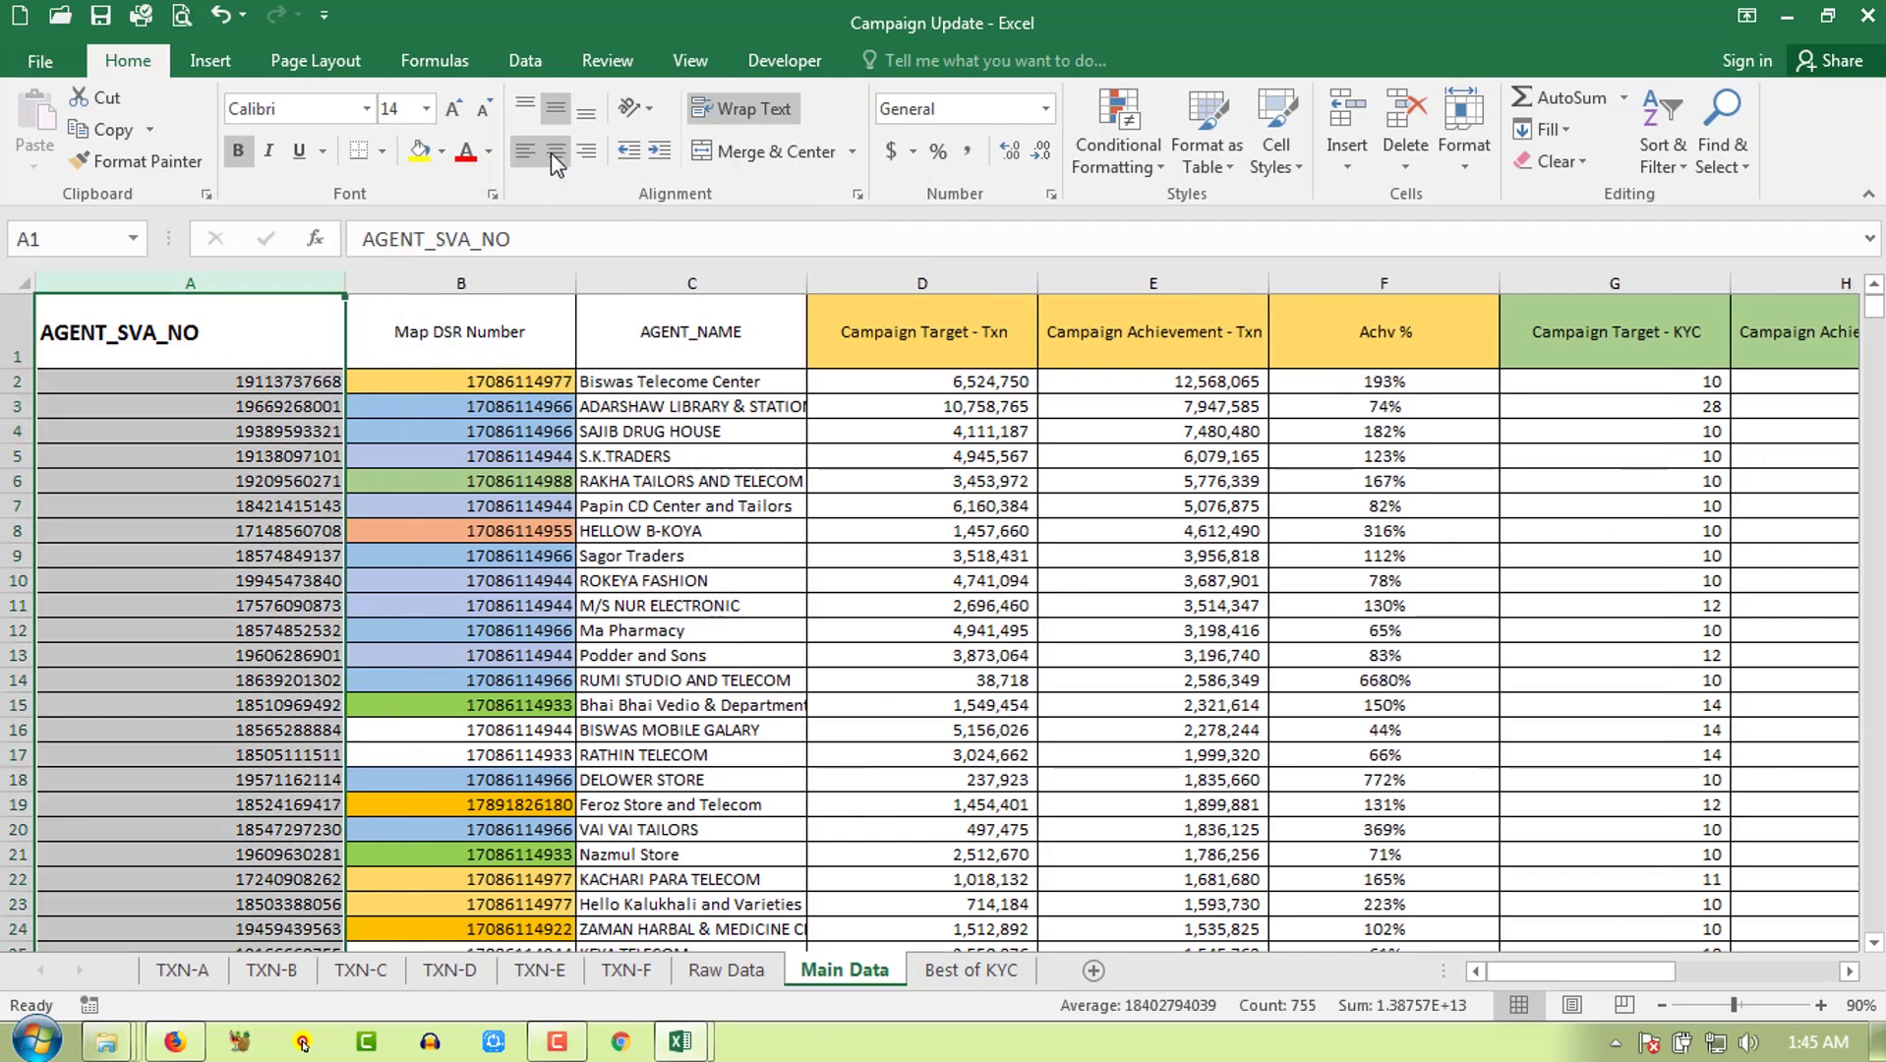
{"action": "left_click", "coordinate": [517, 155]}
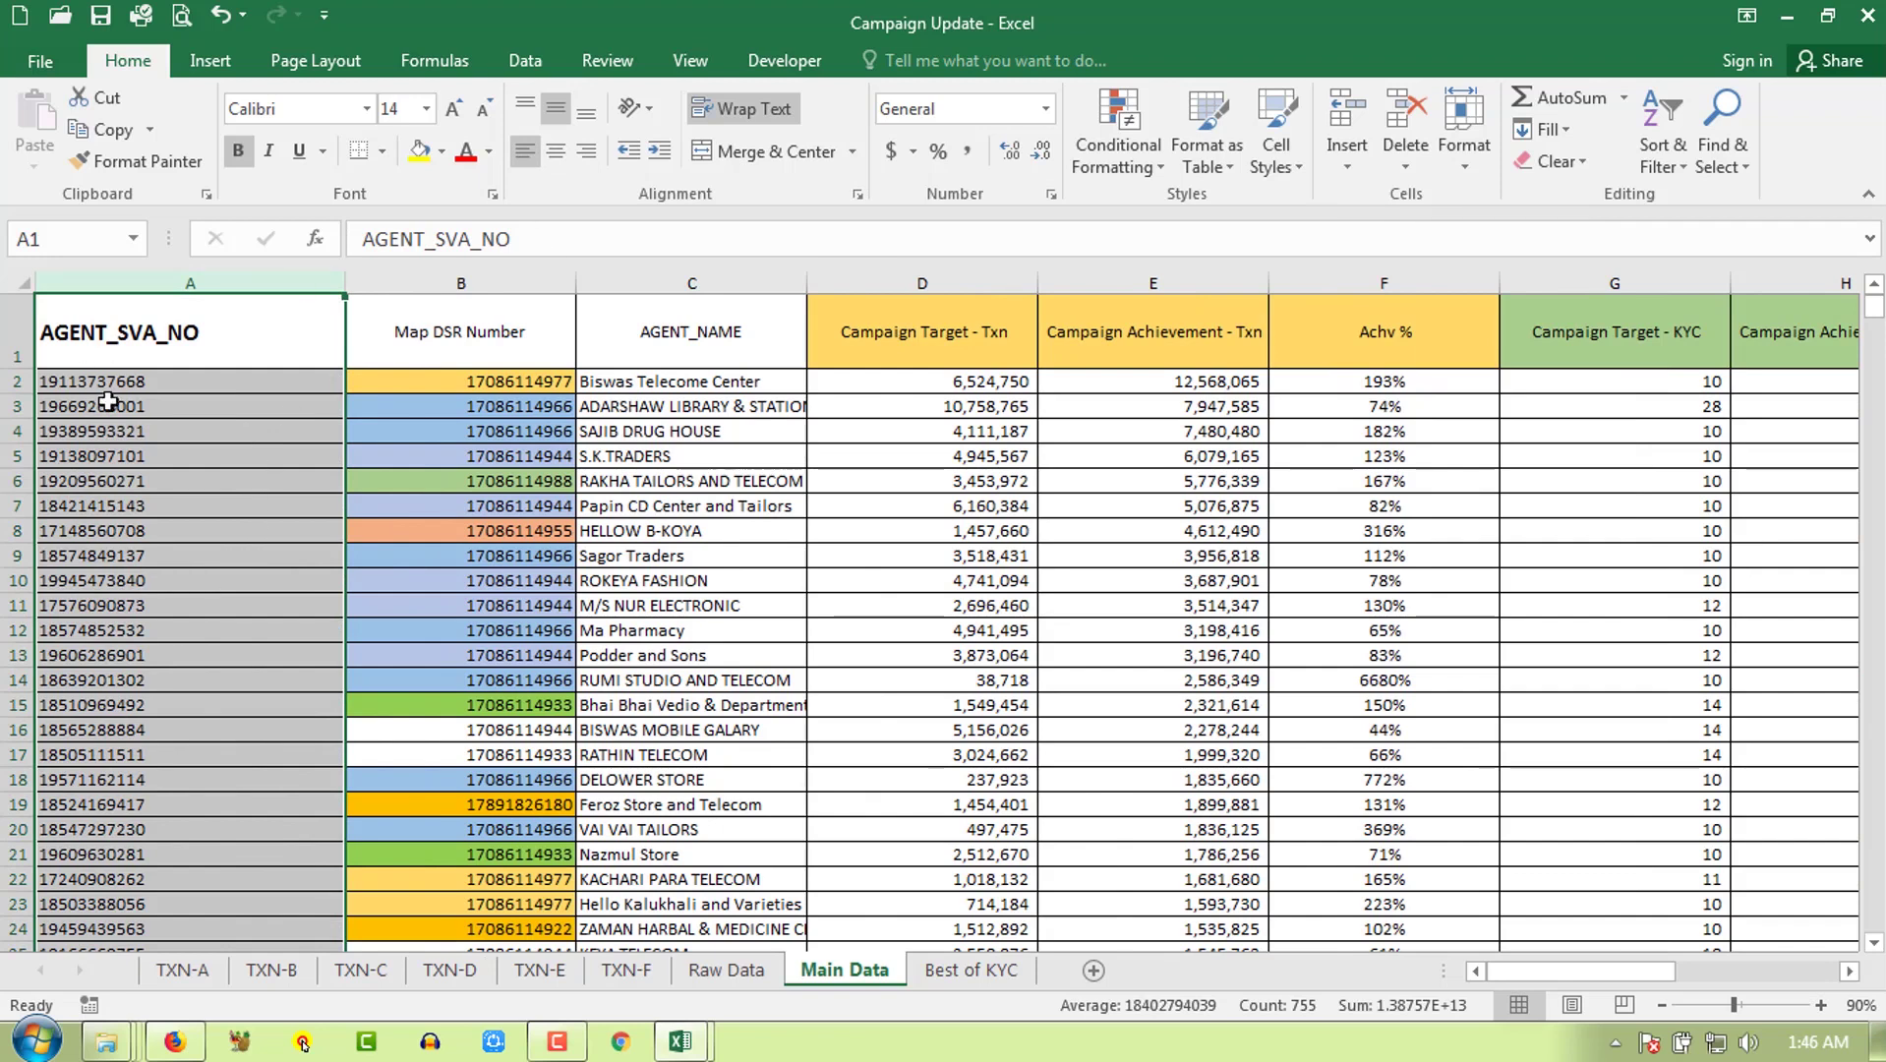
{"action": "left_click", "coordinate": [587, 153]}
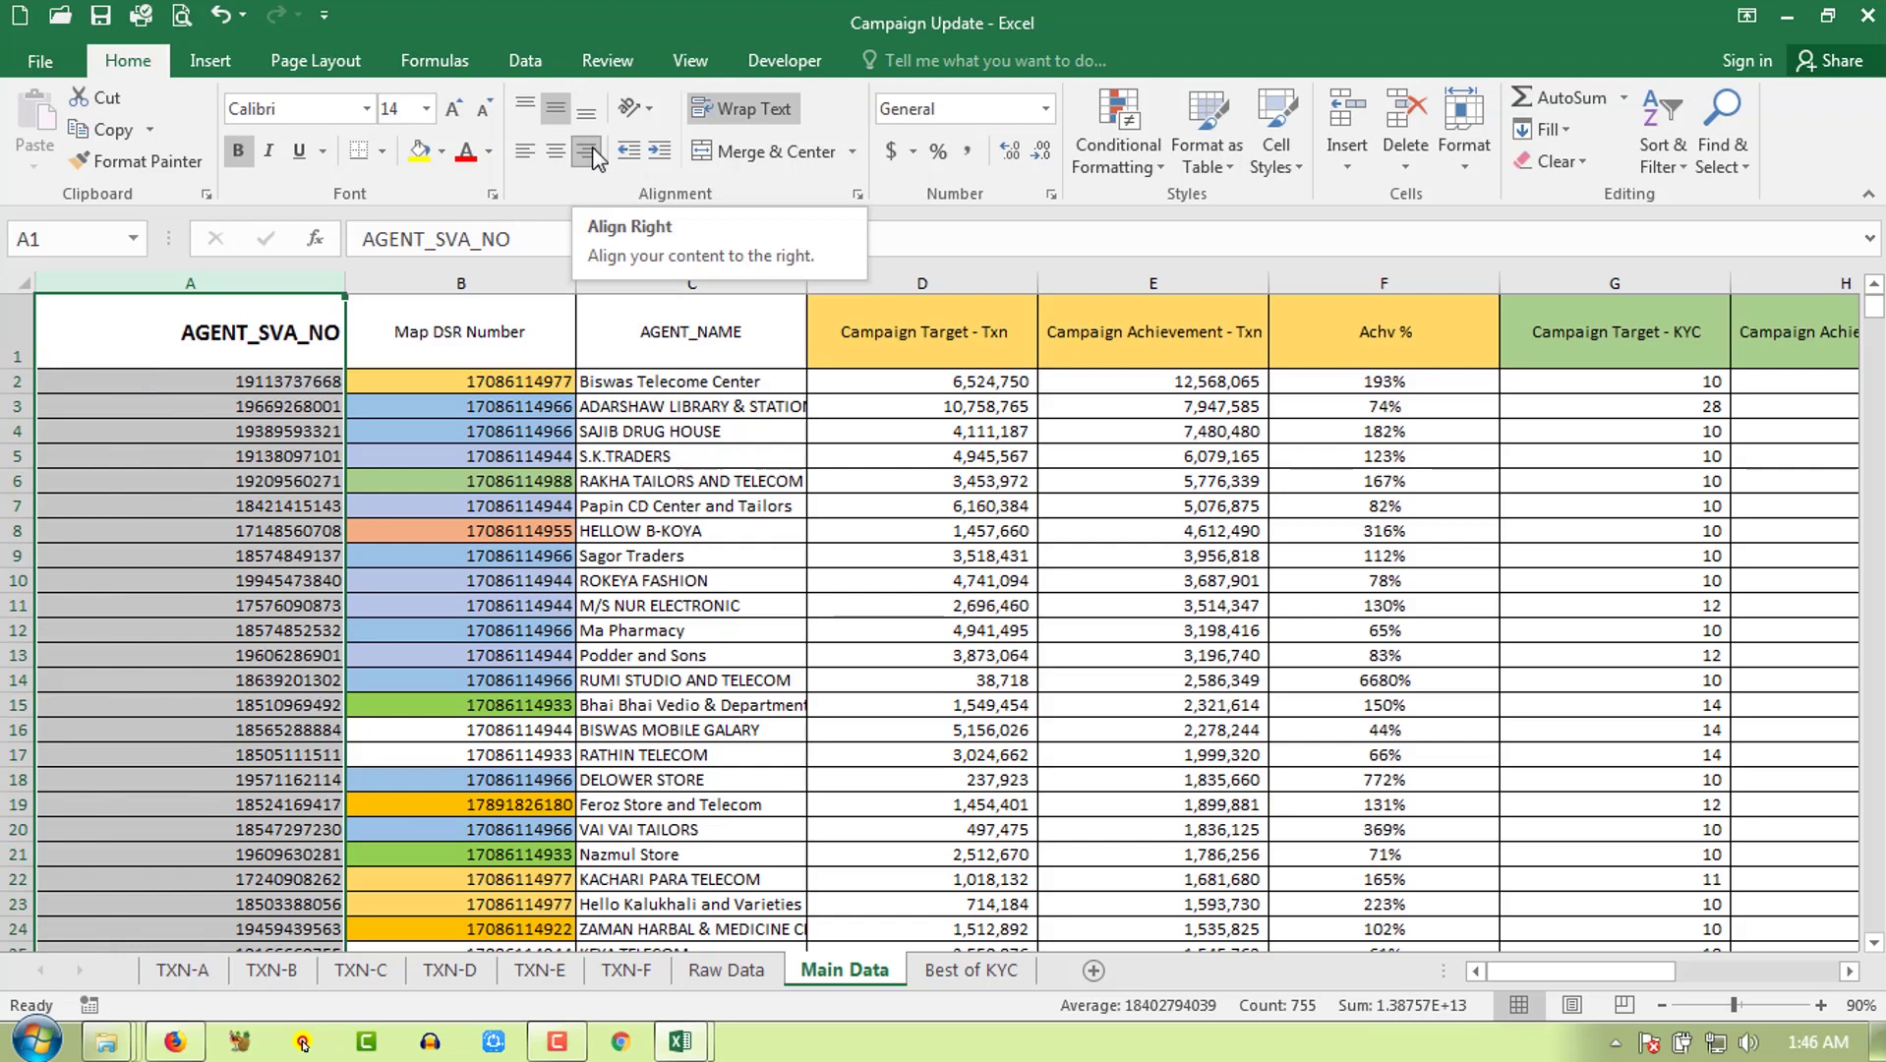
{"action": "left_click", "coordinate": [528, 154]}
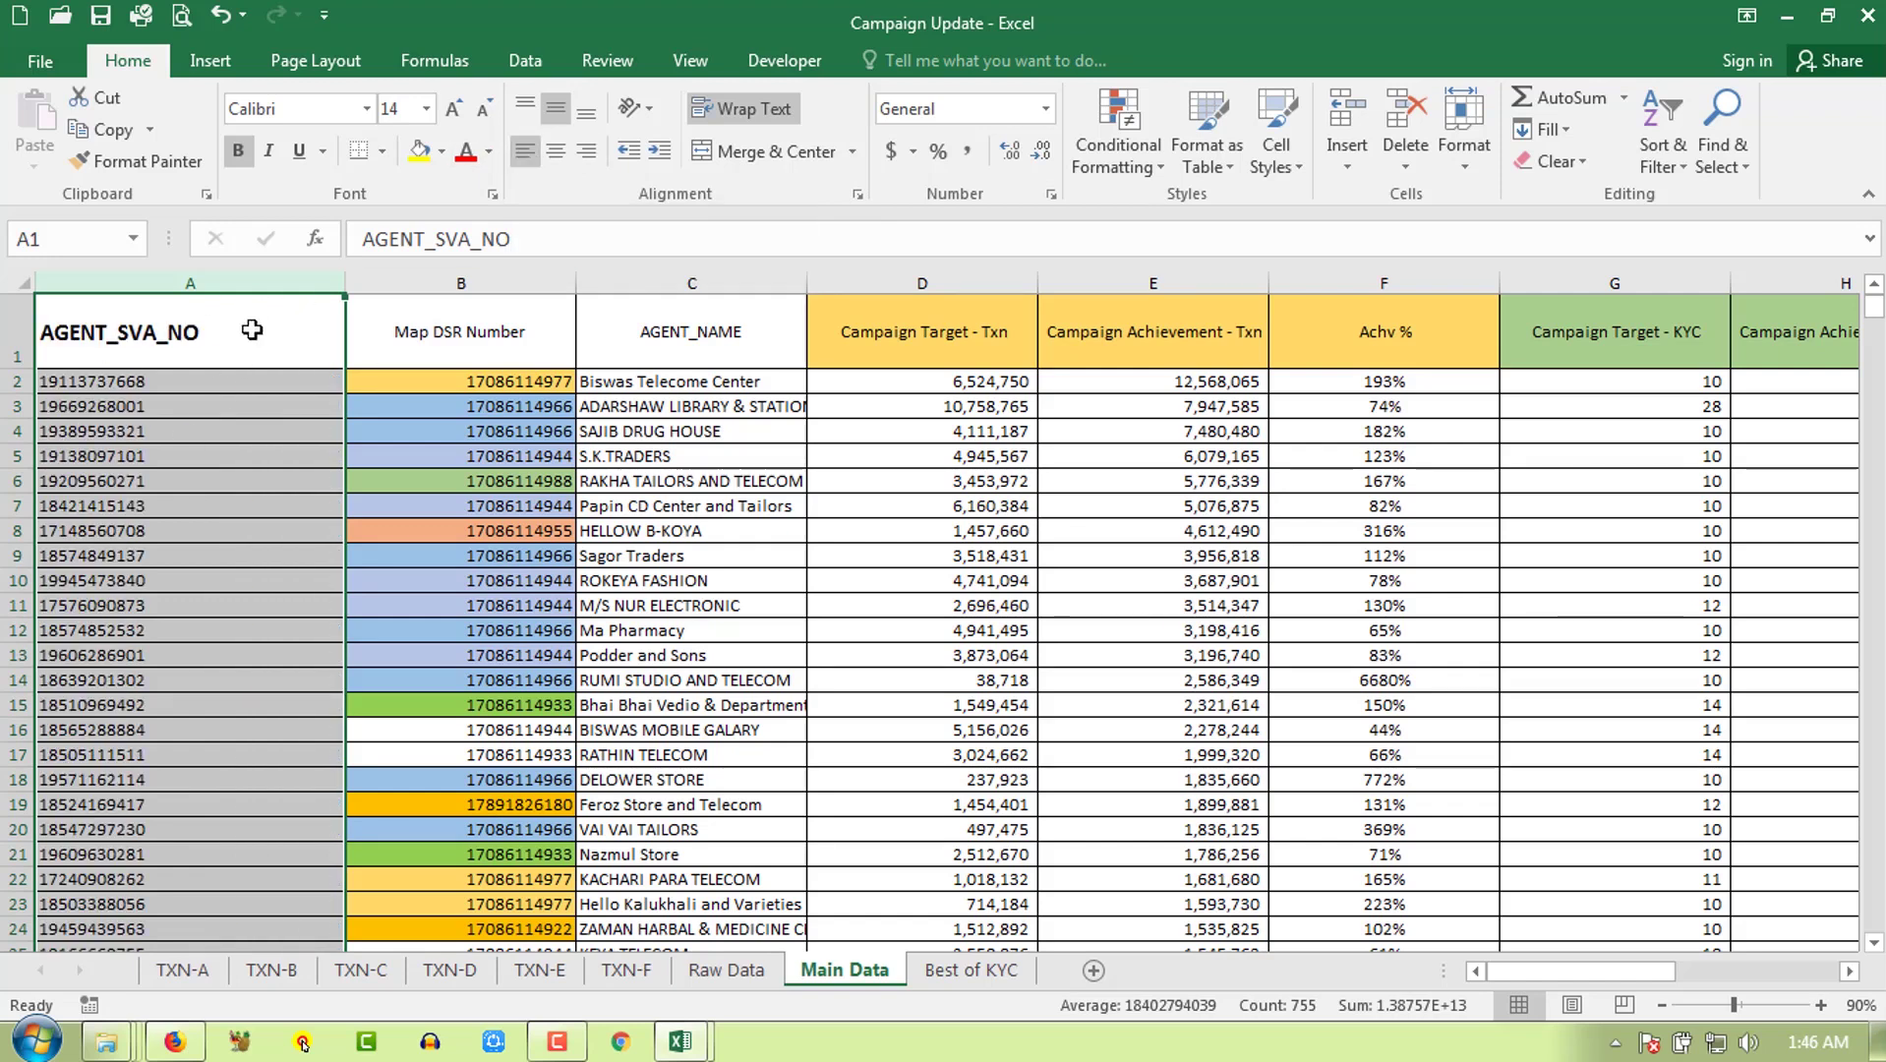
{"action": "left_click", "coordinate": [554, 154]}
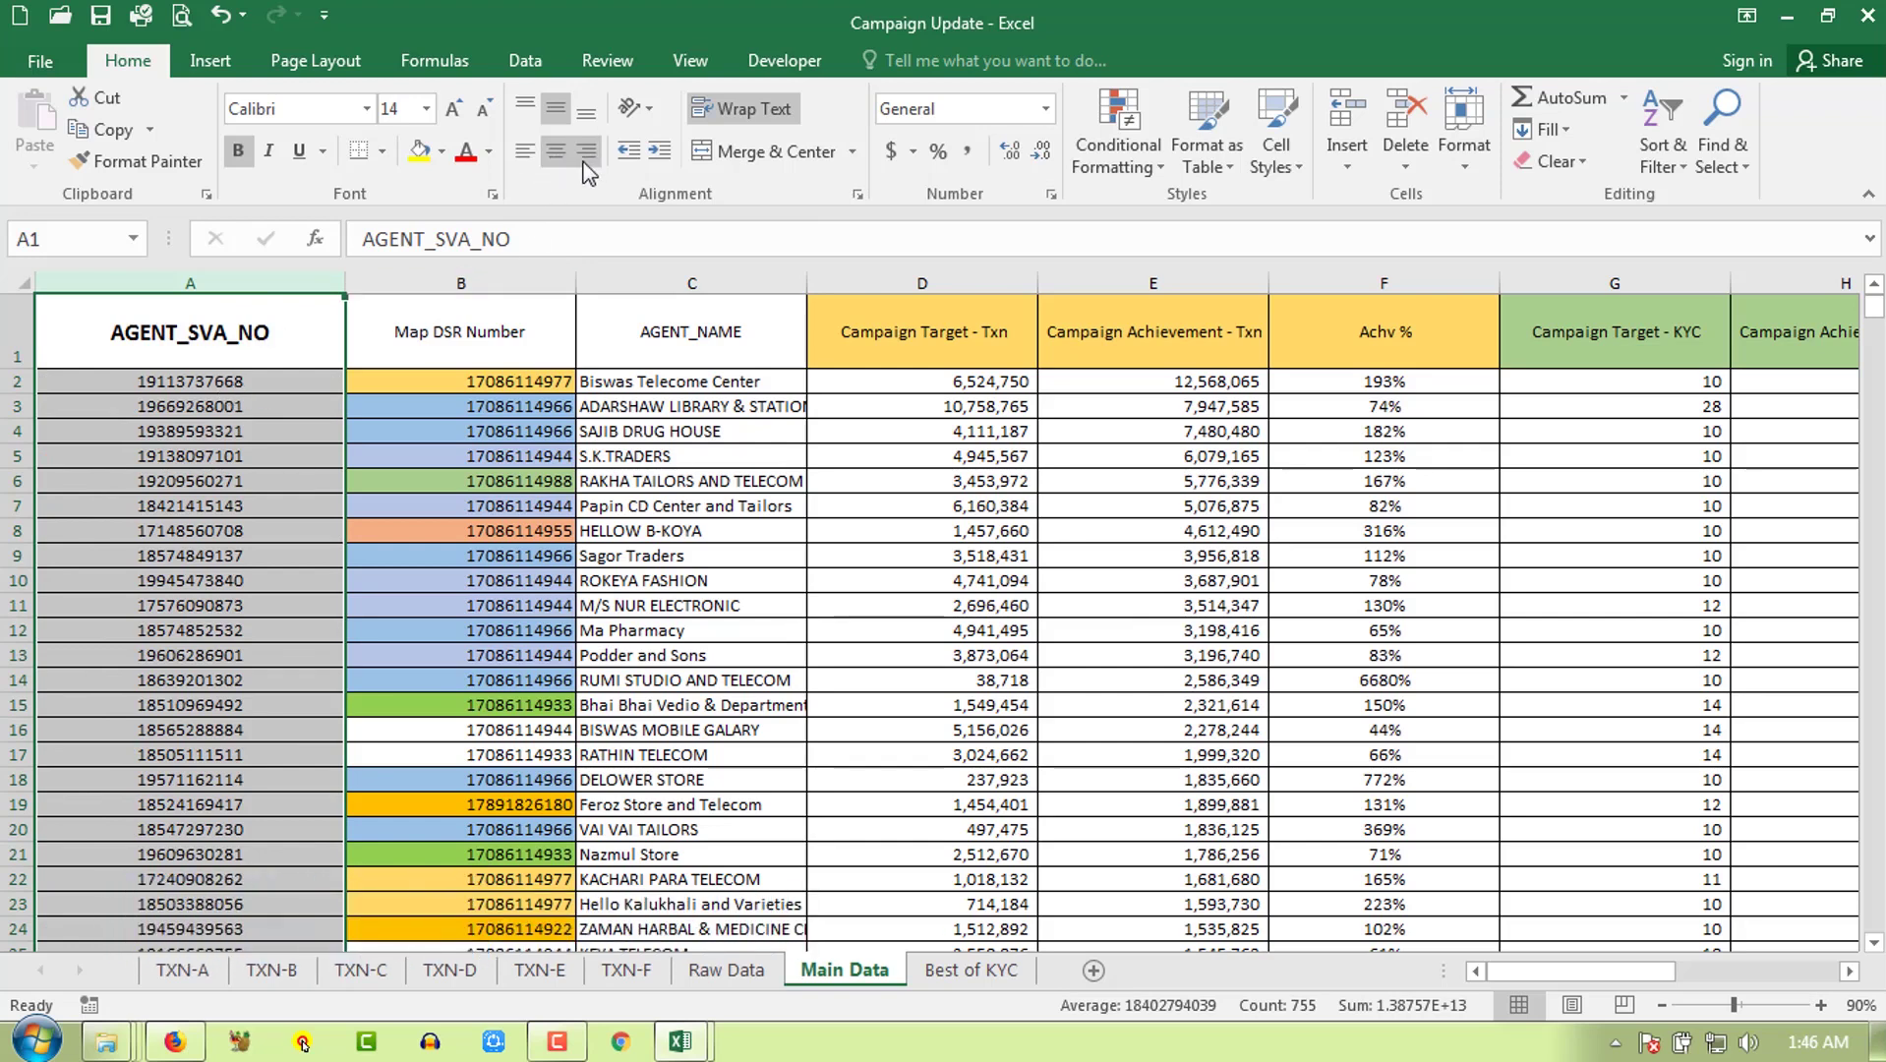
{"action": "left_click", "coordinate": [261, 476]}
{"action": "left_click", "coordinate": [267, 329]}
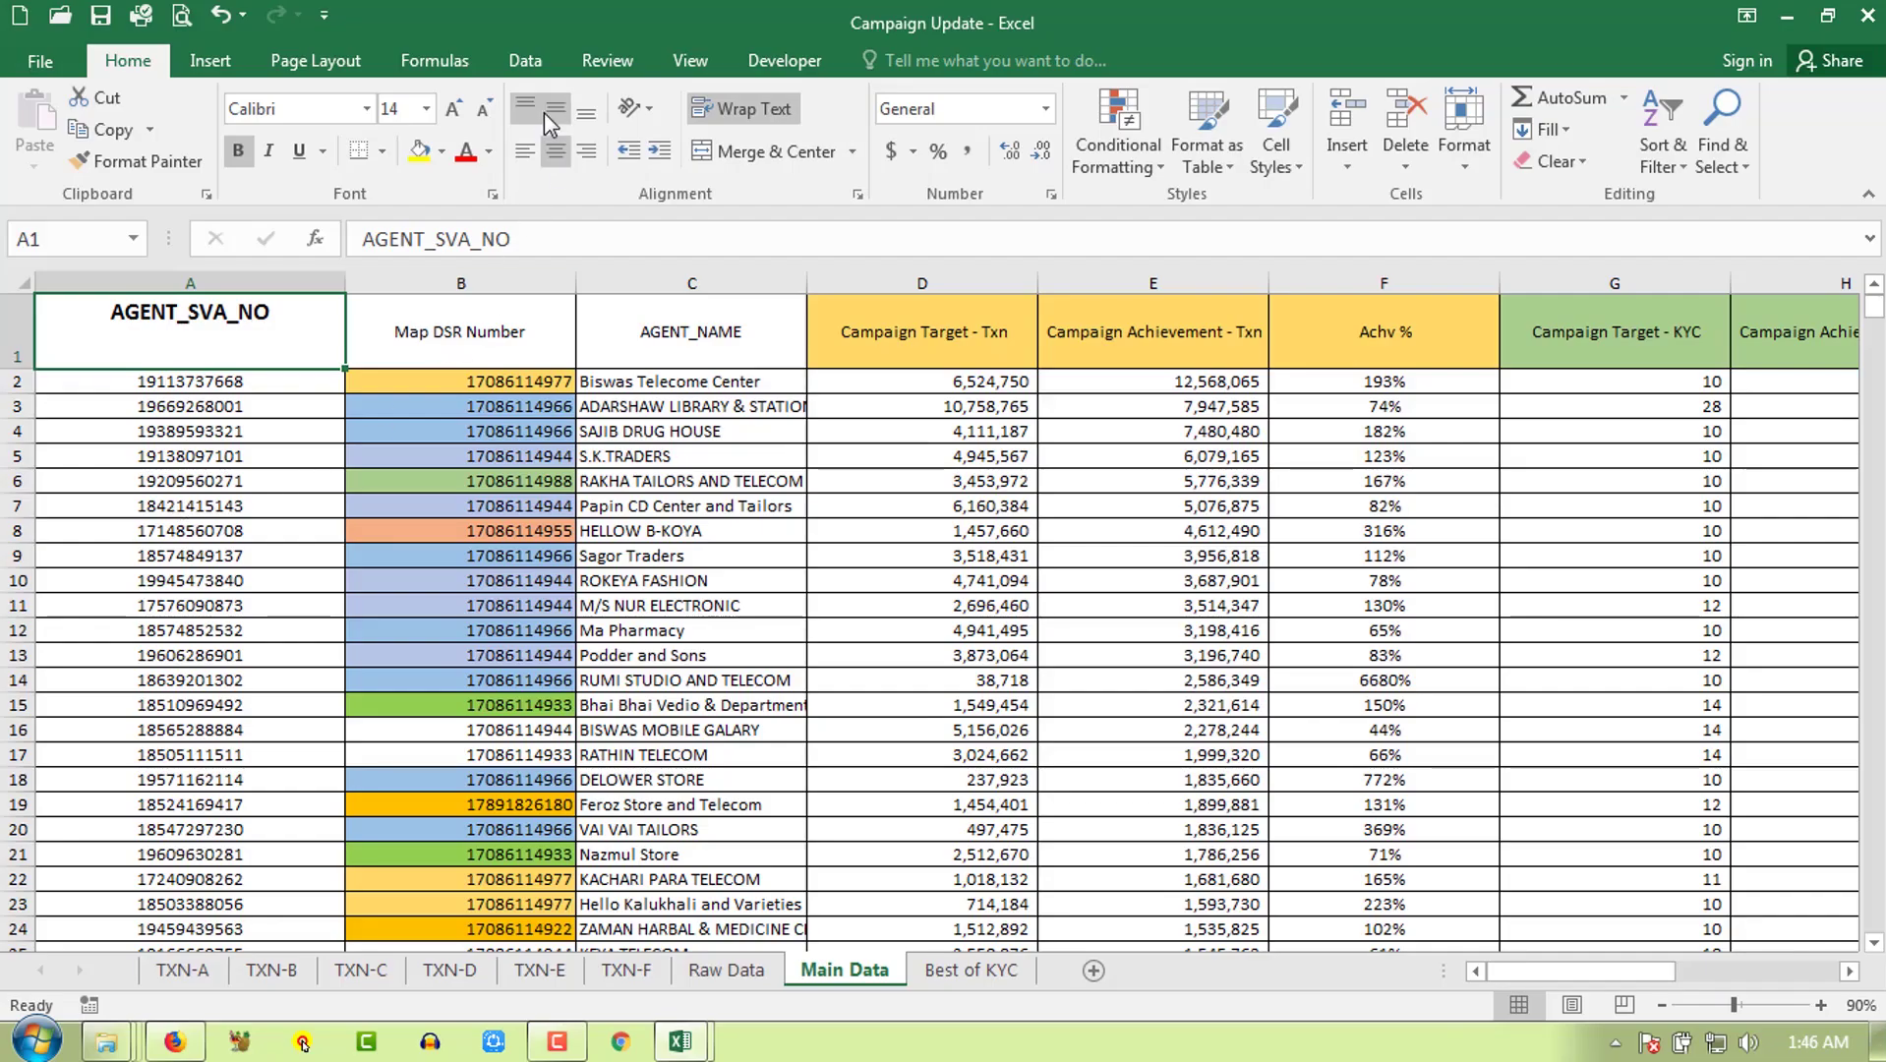
Step: Give the A1 header middle vertical alignment, left alignment and one step of indent
{"action": "left_click", "coordinate": [544, 112]}
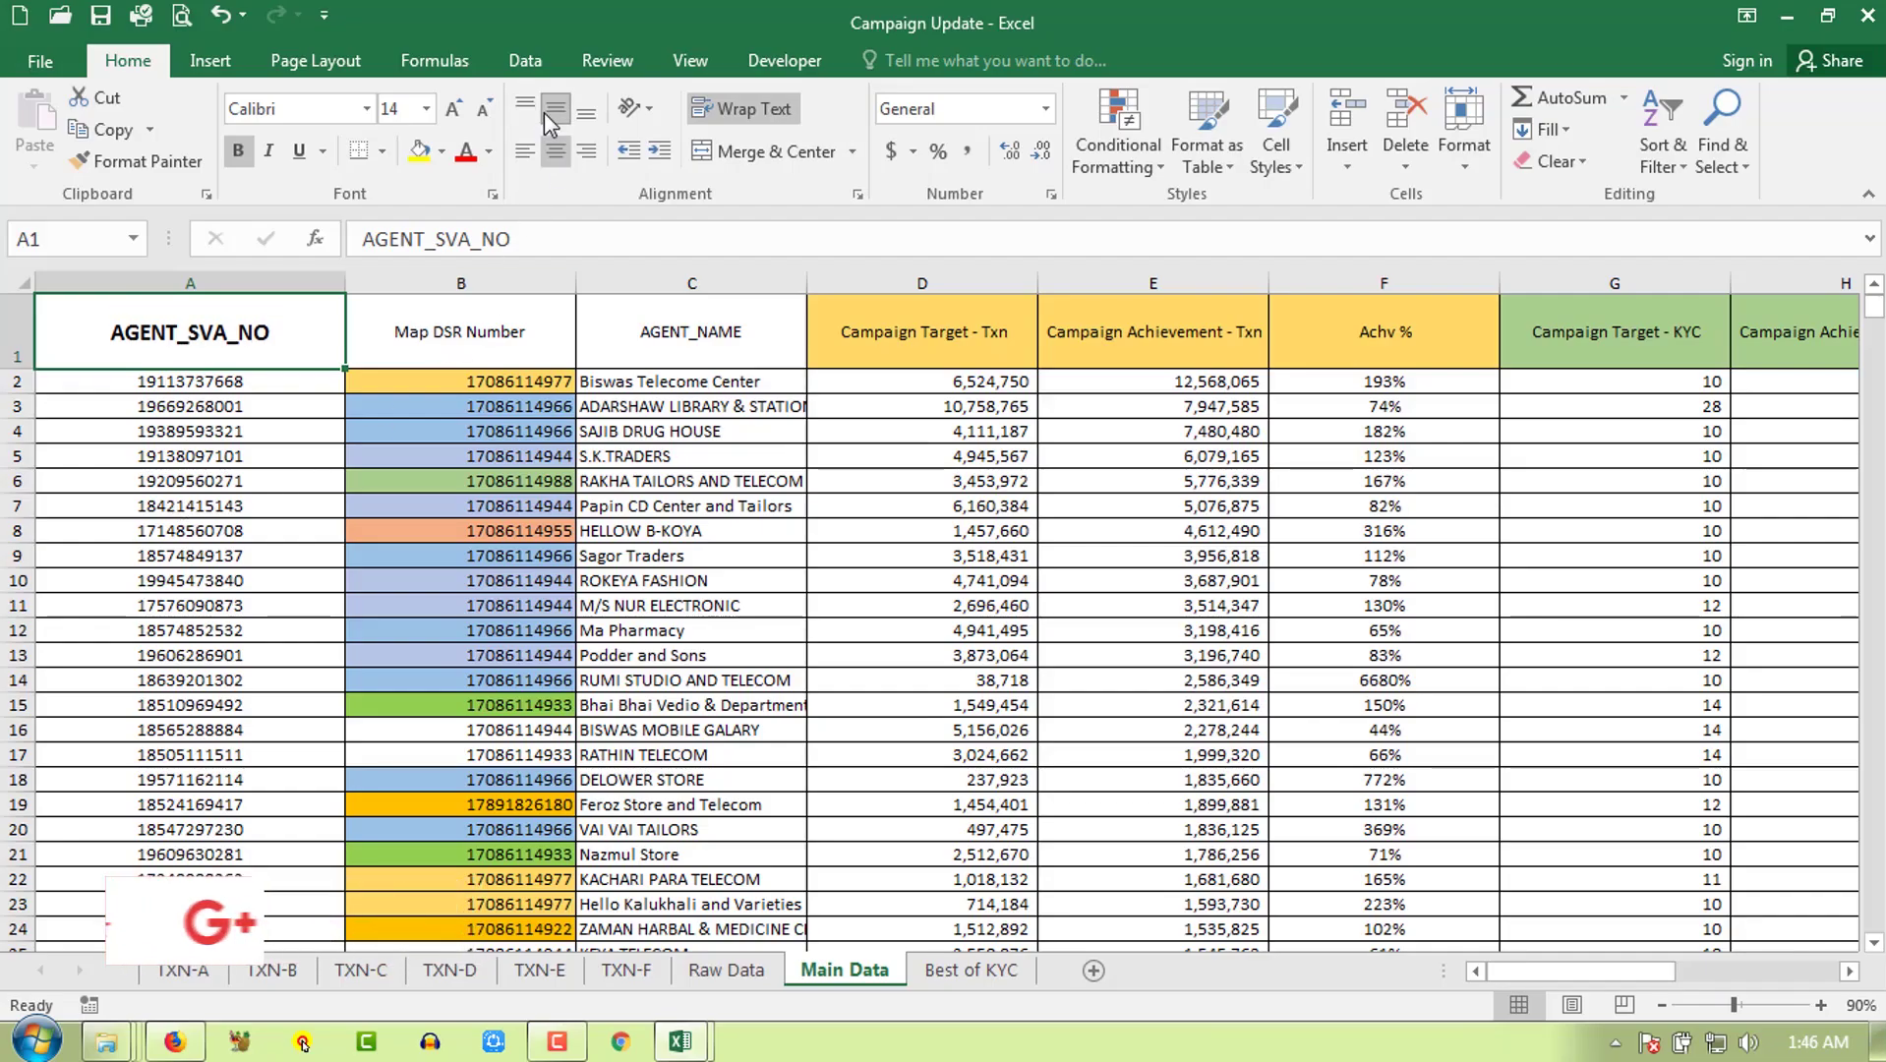
{"action": "left_click", "coordinate": [583, 115]}
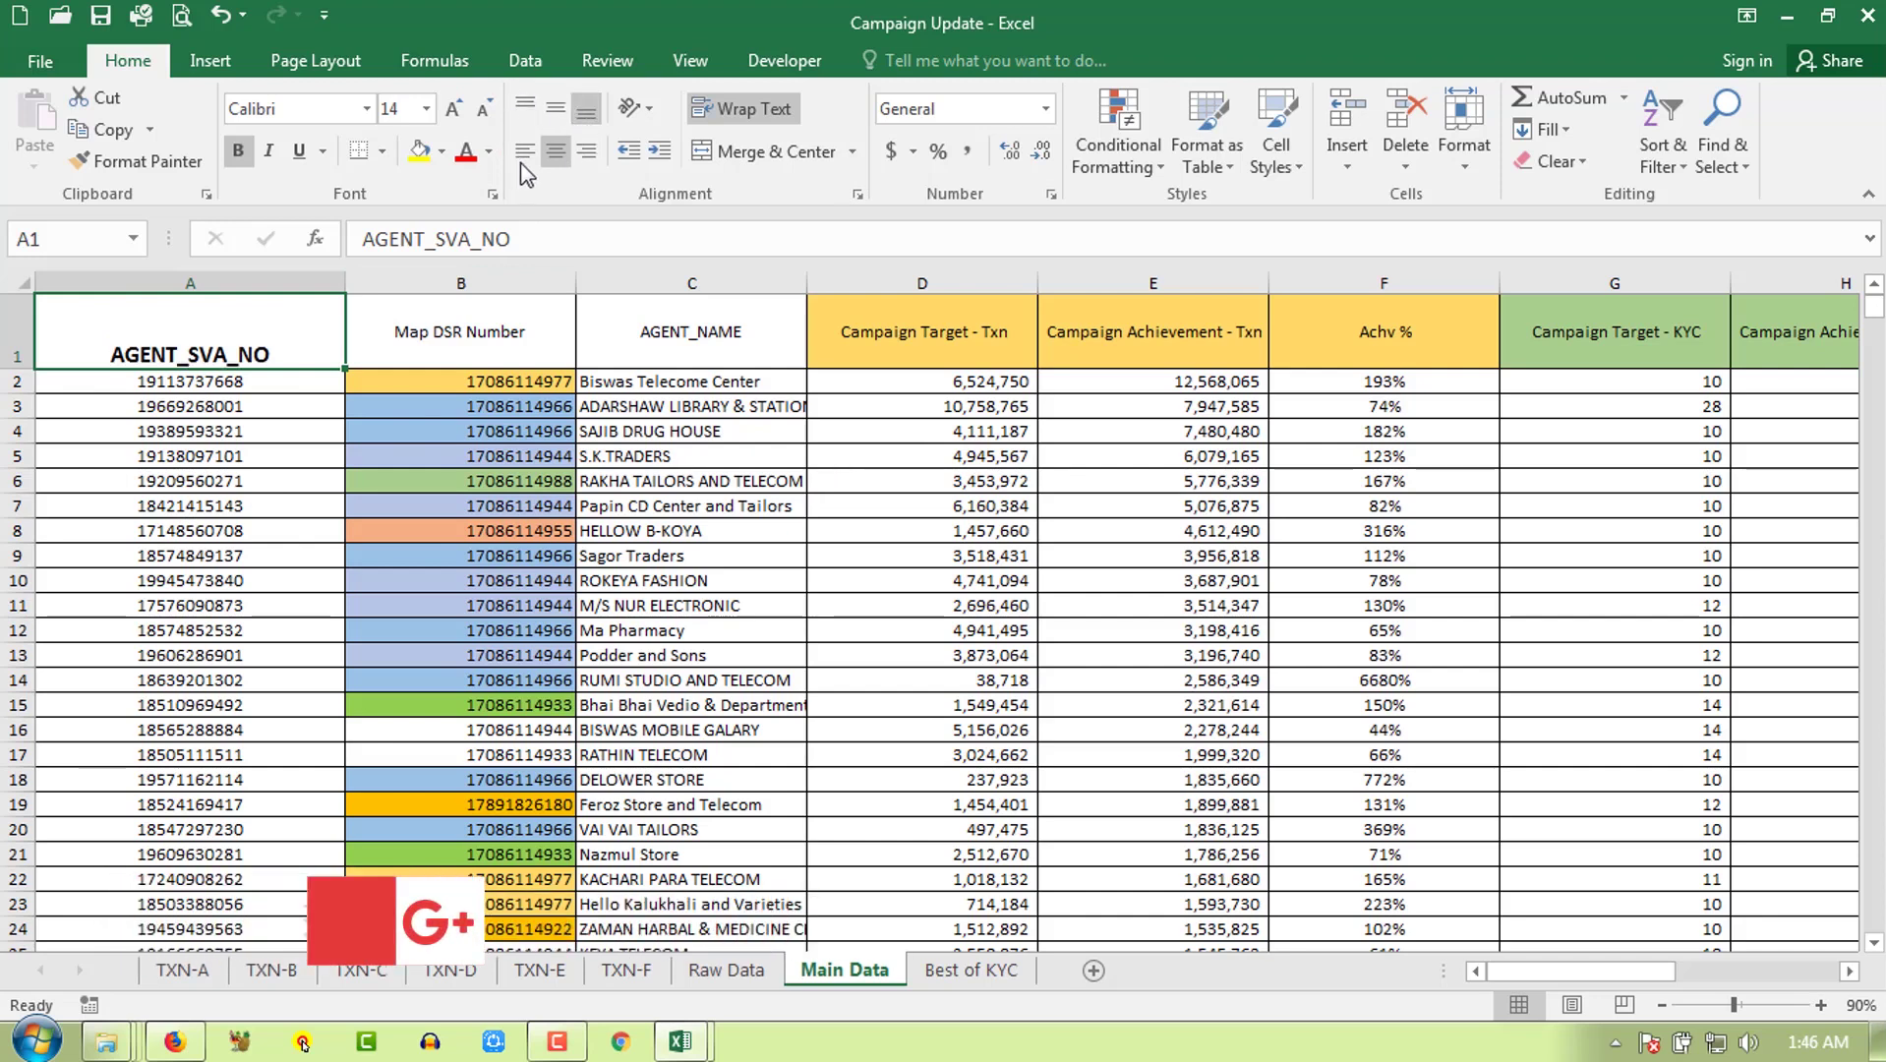
{"action": "left_click", "coordinate": [547, 116]}
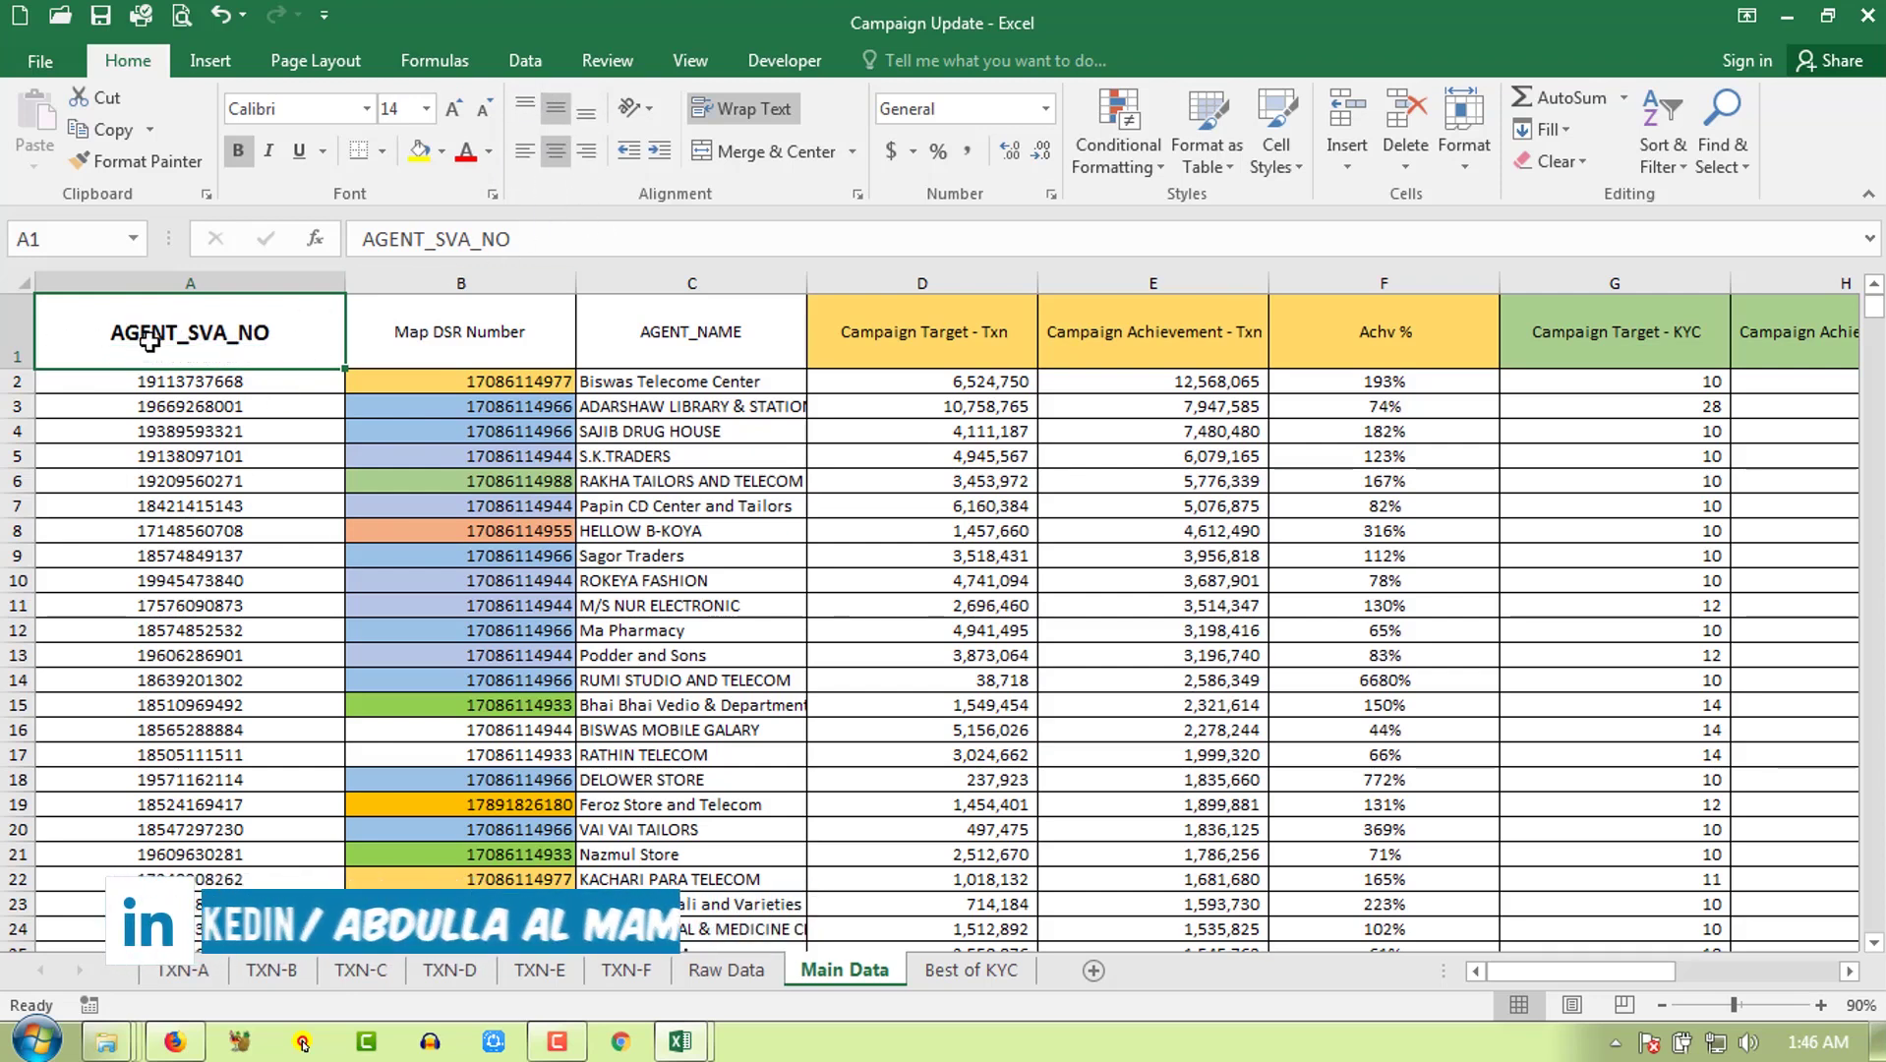
{"action": "left_click", "coordinate": [526, 150]}
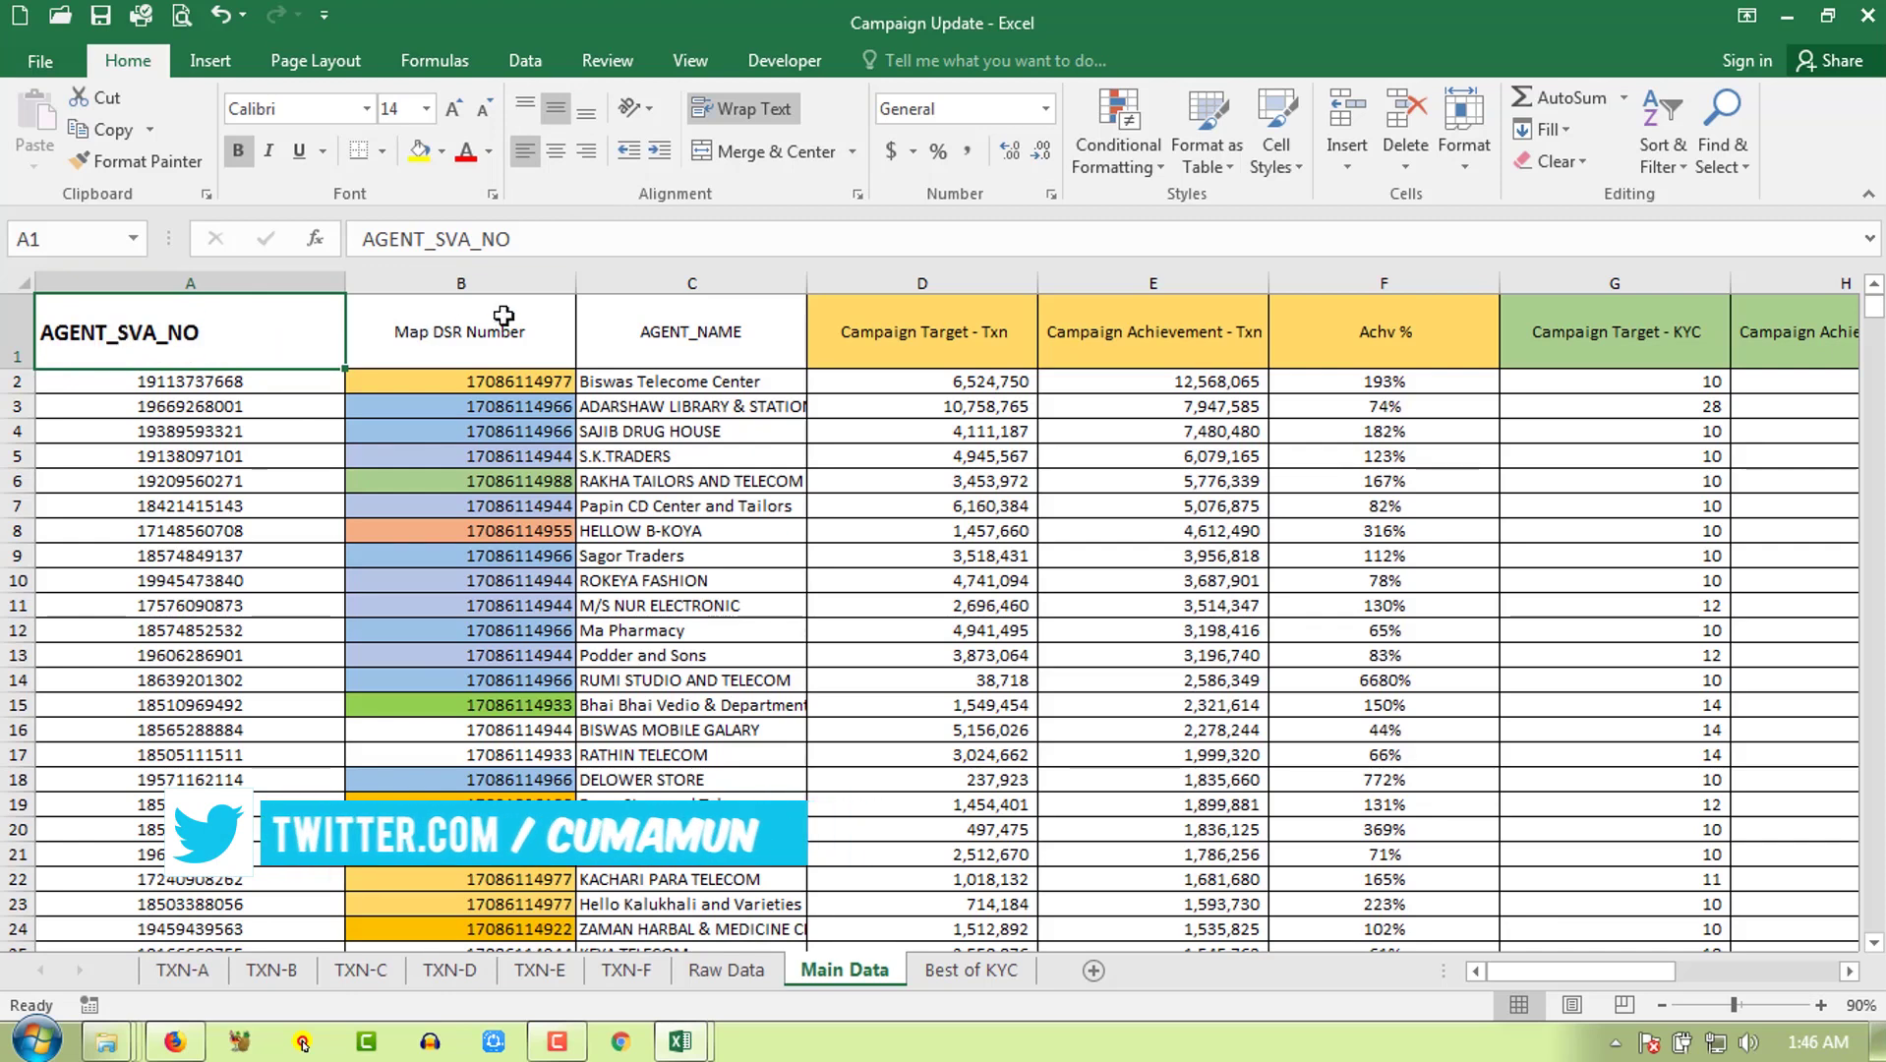
{"action": "left_click", "coordinate": [659, 150]}
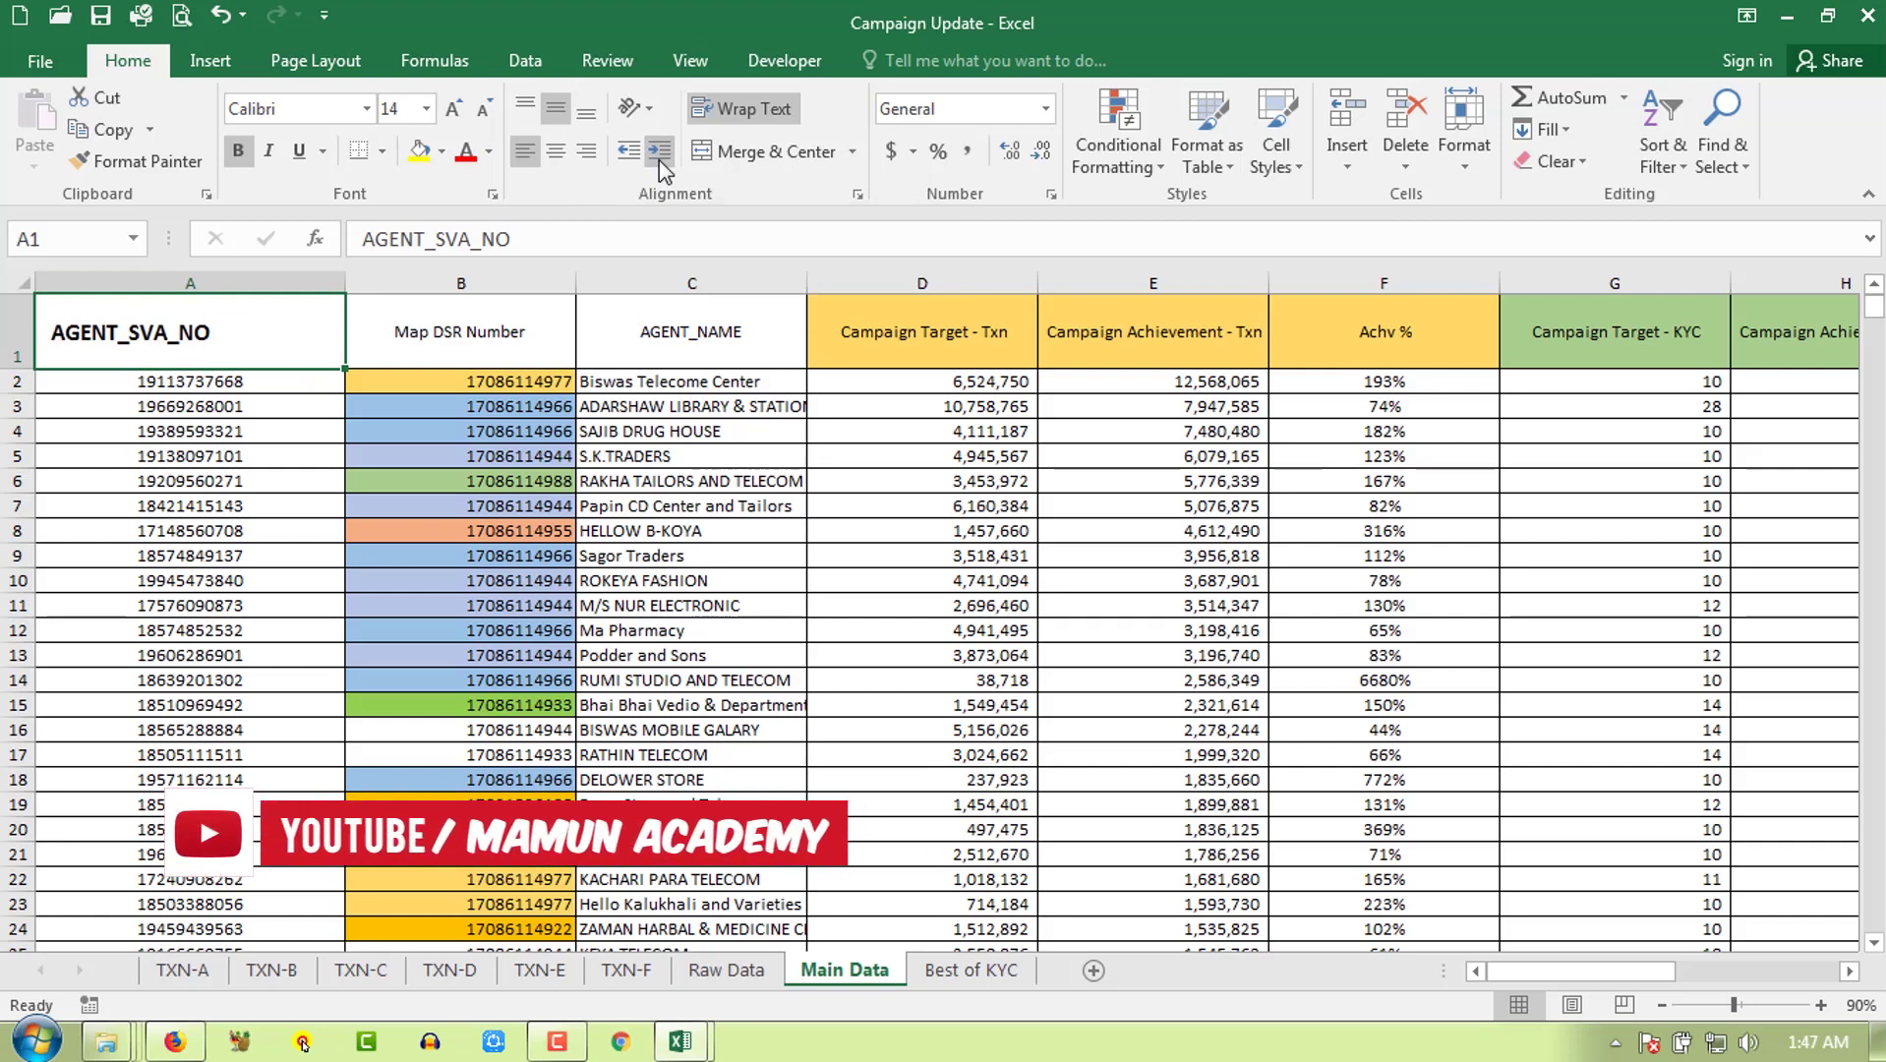
Step: Try several indent amounts on the A1 header with Increase and Decrease Indent
{"action": "left_click", "coordinate": [659, 157]}
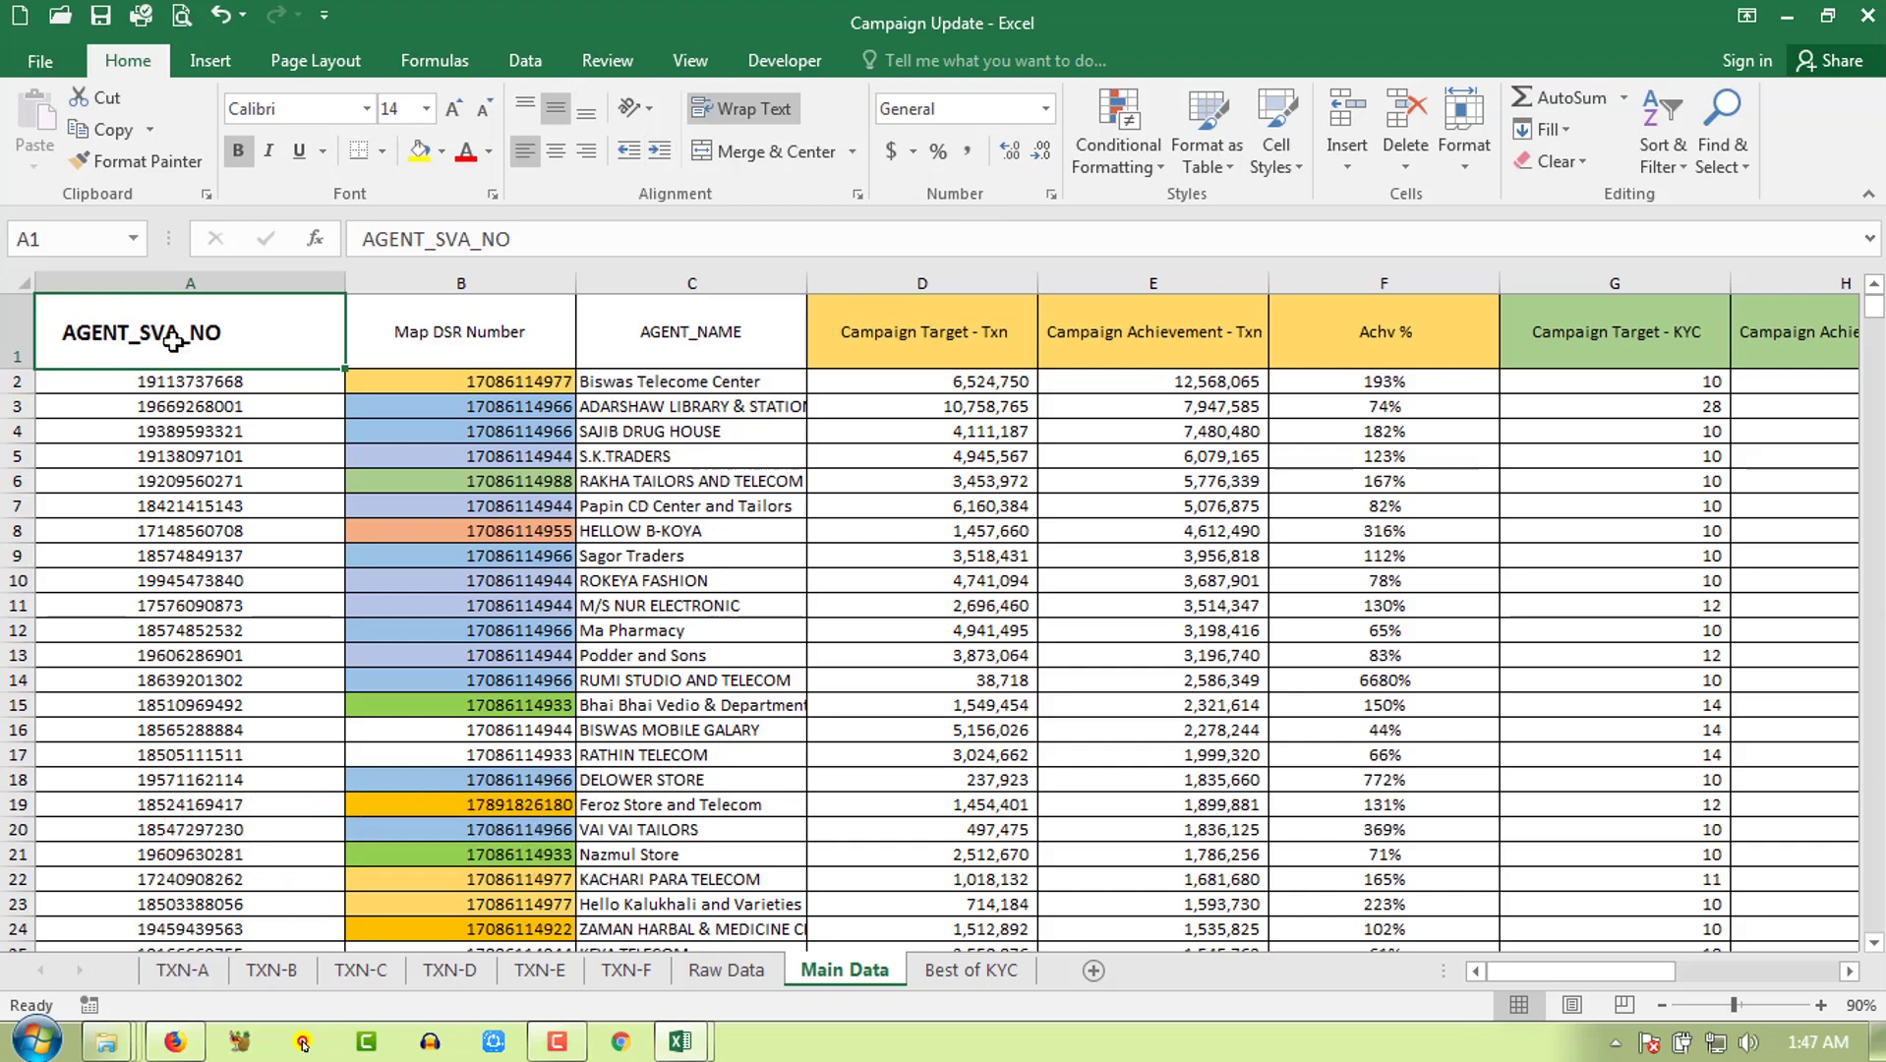
{"action": "left_click", "coordinate": [660, 153]}
{"action": "left_click", "coordinate": [628, 153]}
{"action": "left_click", "coordinate": [627, 152]}
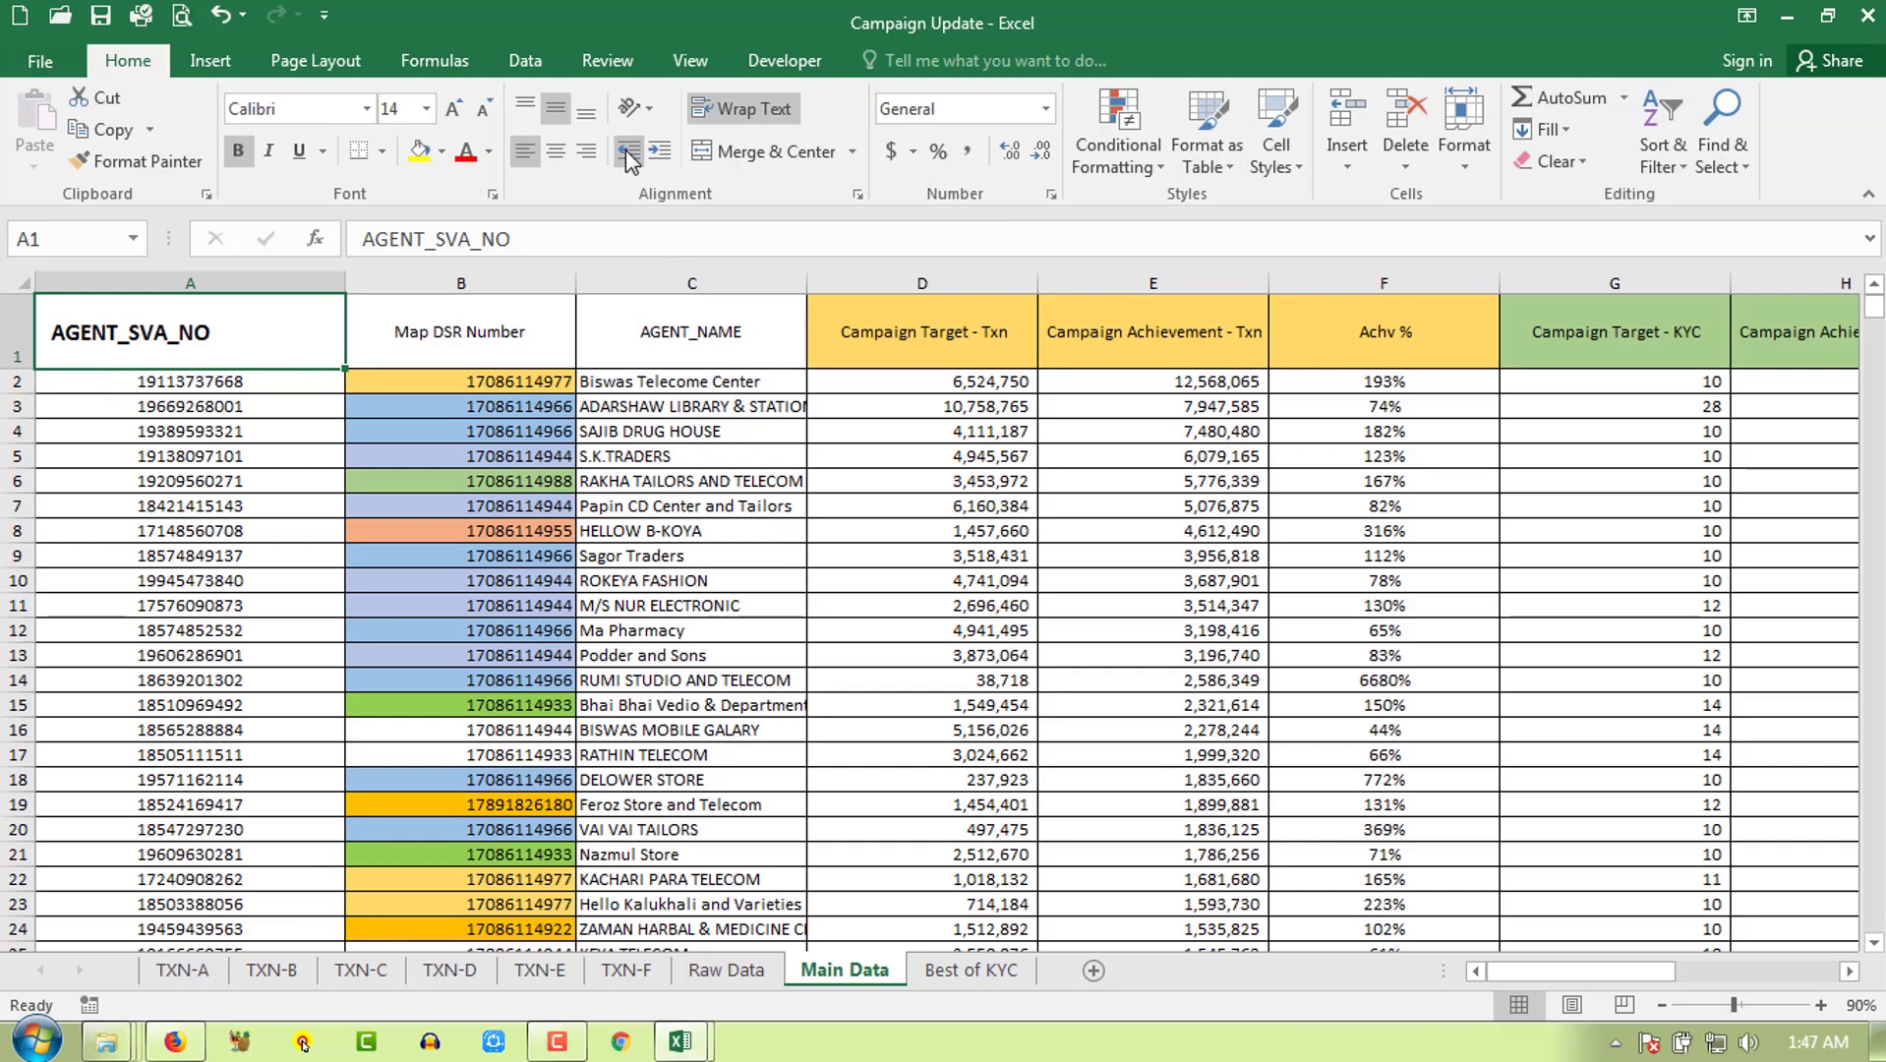
{"action": "left_click", "coordinate": [658, 152]}
{"action": "left_click", "coordinate": [628, 152]}
{"action": "left_click", "coordinate": [658, 152]}
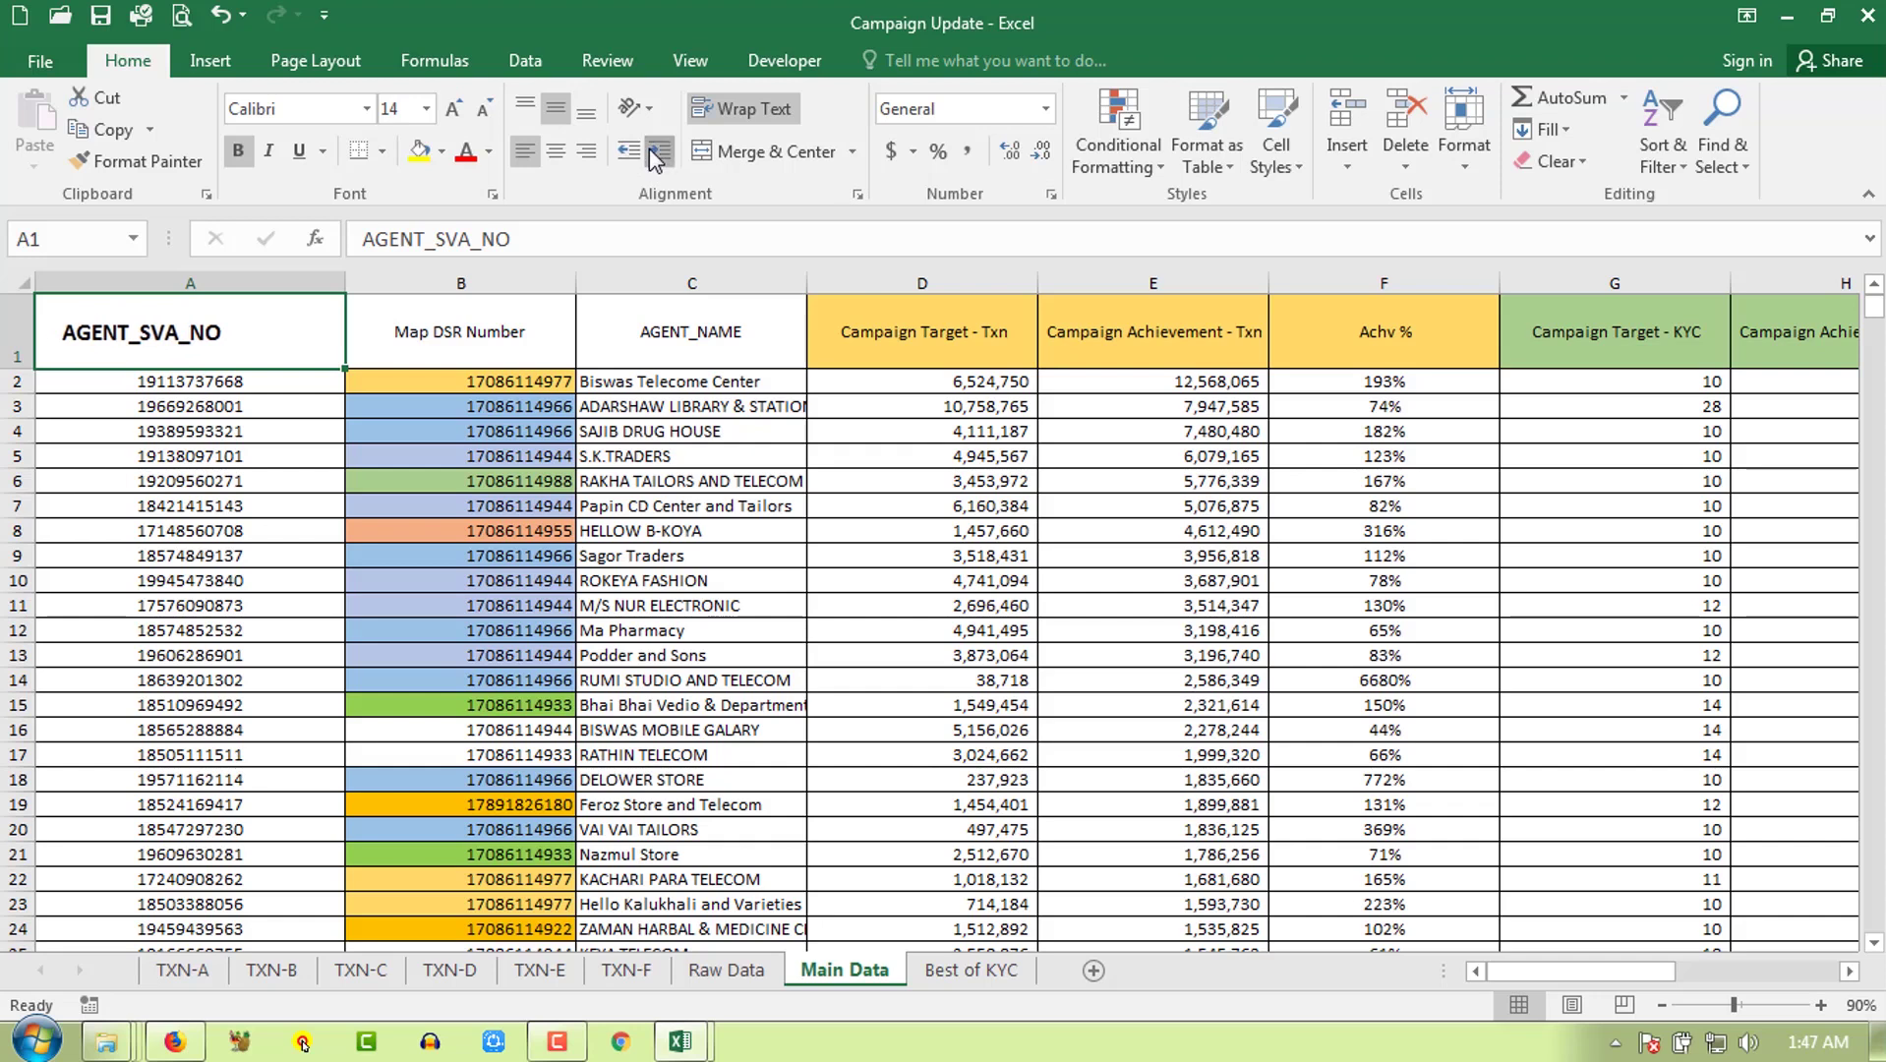
{"action": "left_click", "coordinate": [656, 154]}
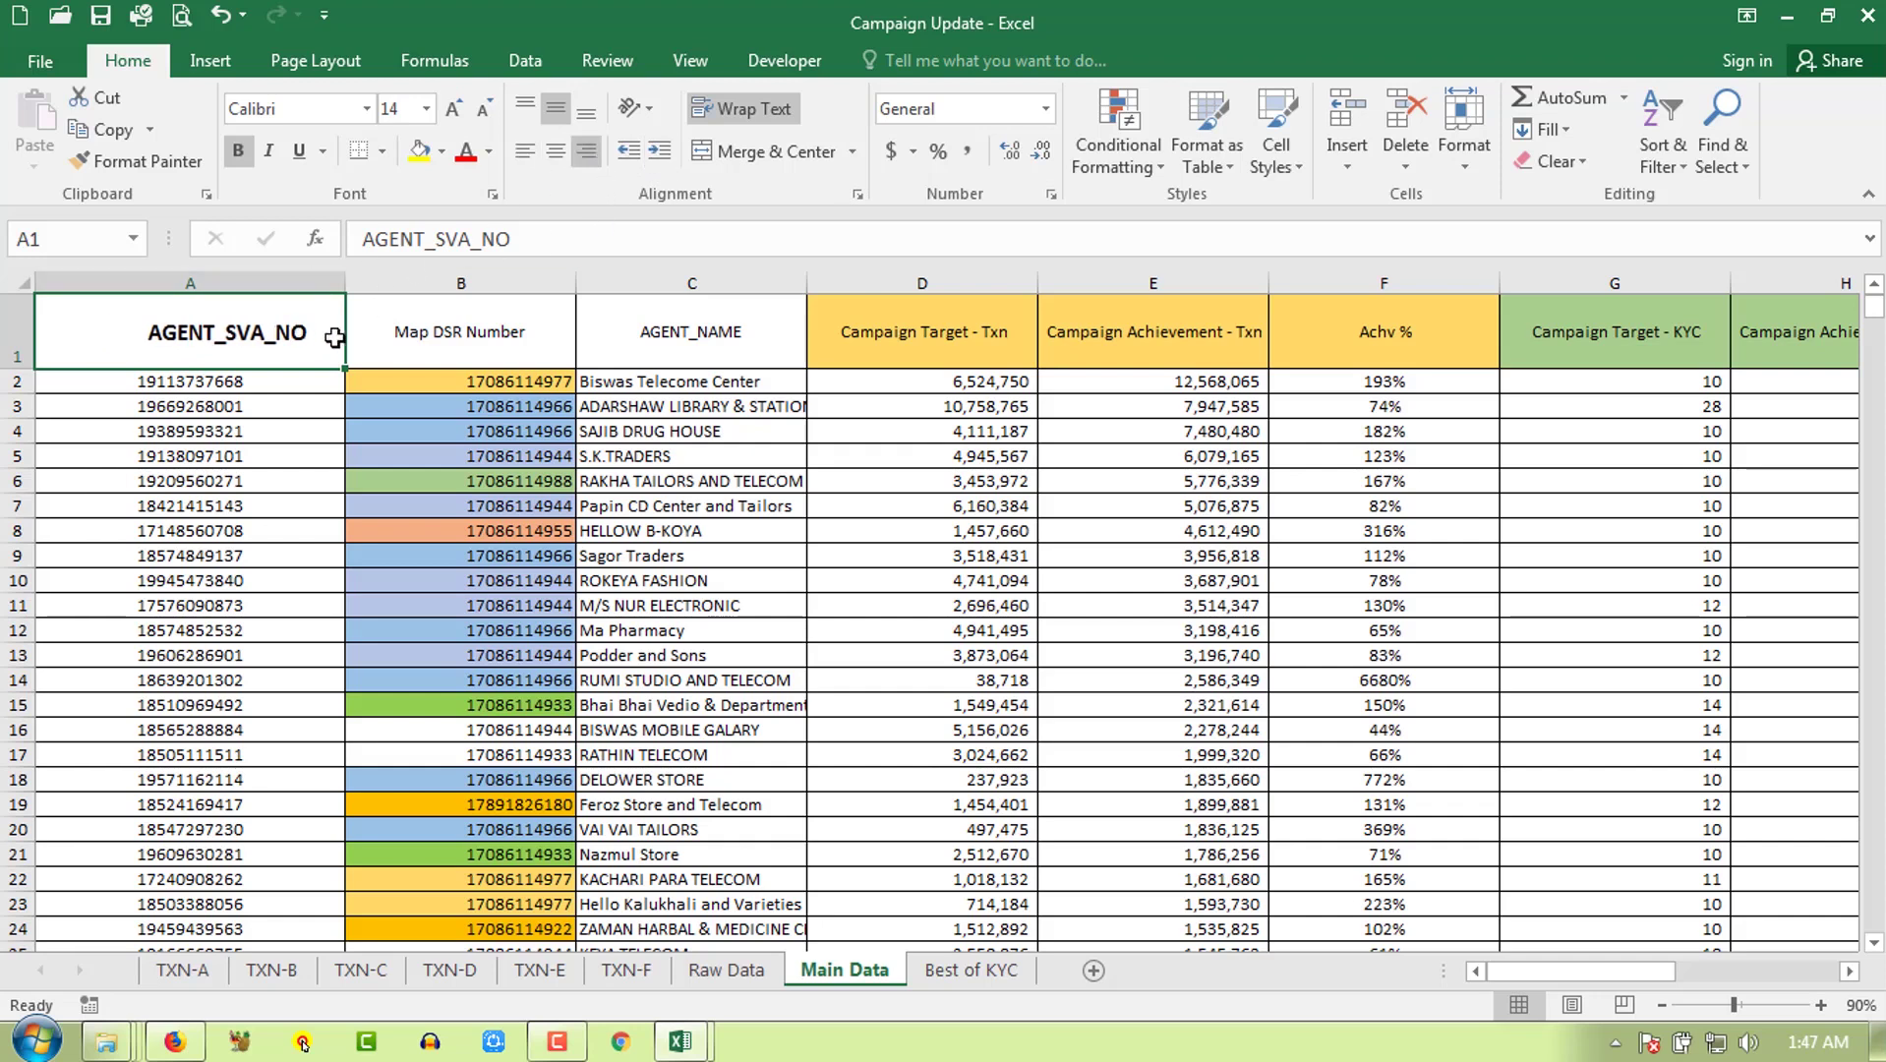
{"action": "left_click", "coordinate": [629, 152]}
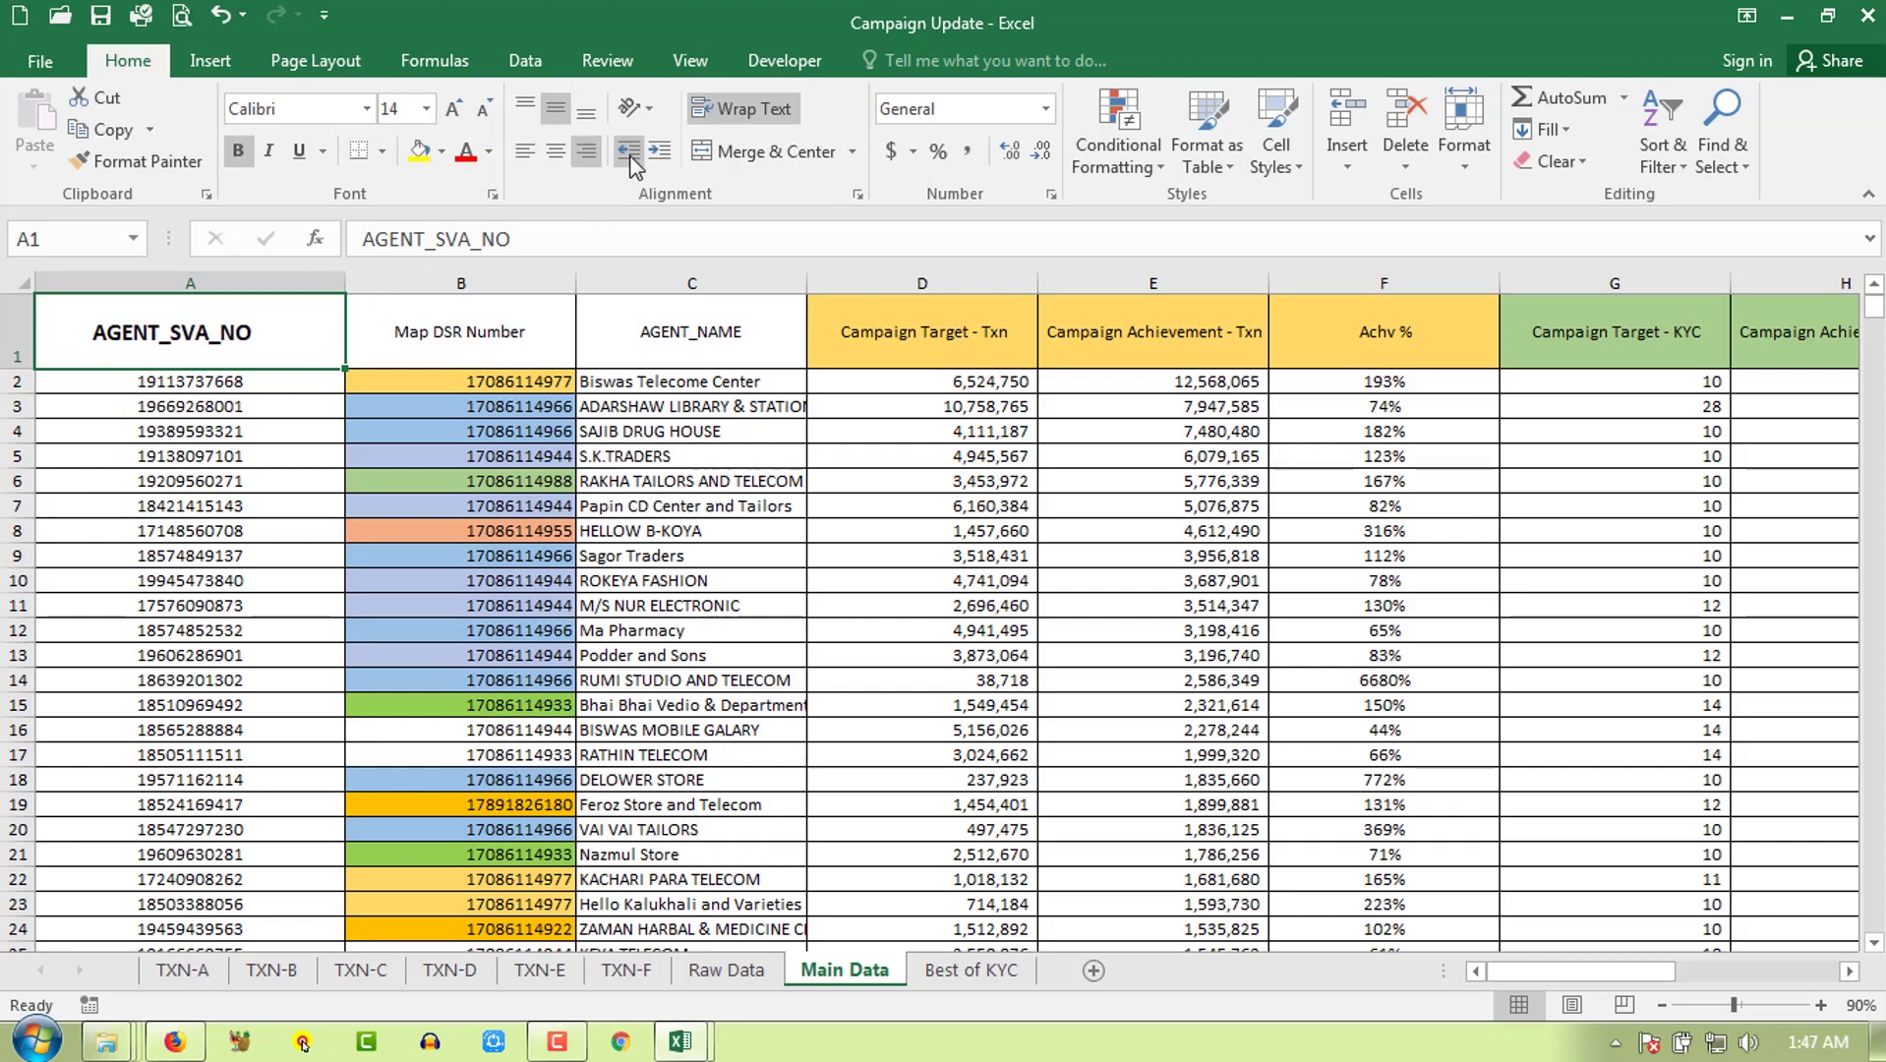
{"action": "left_click", "coordinate": [629, 153]}
{"action": "left_click", "coordinate": [629, 153]}
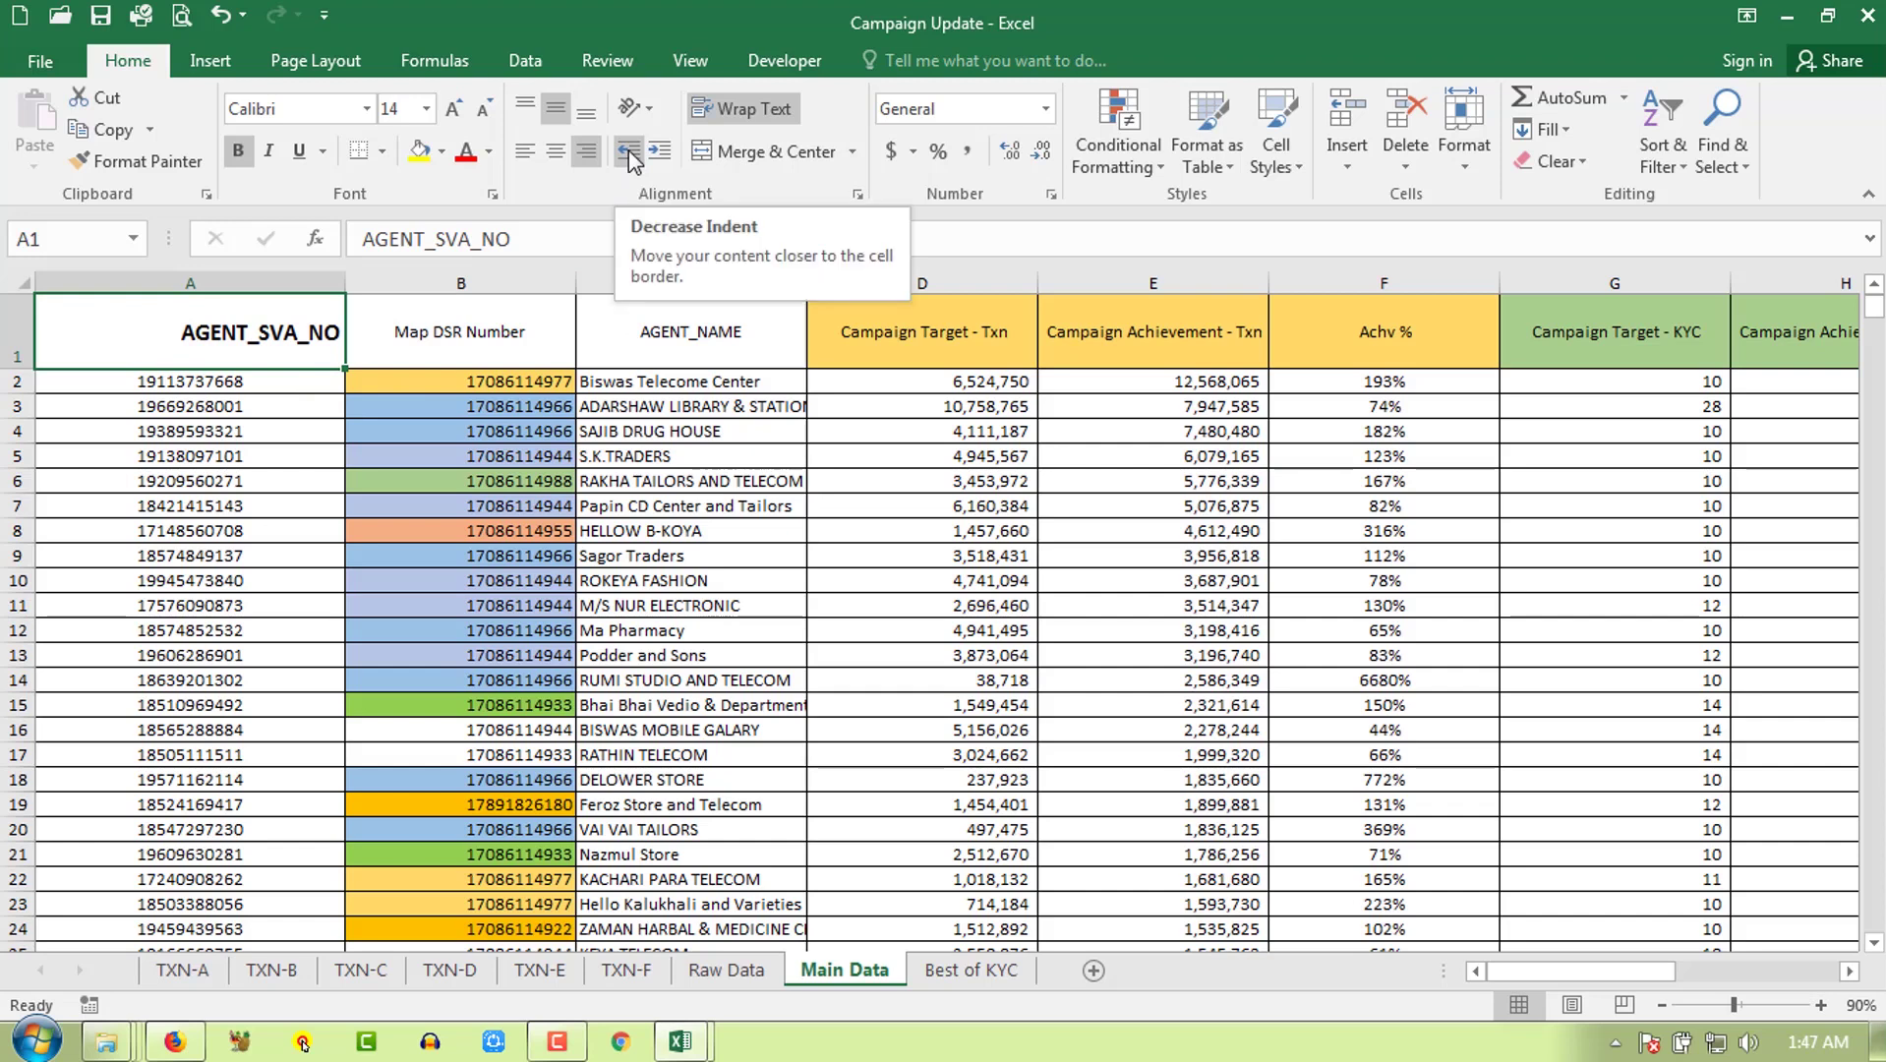
Step: Reselect A1 and center the AGENT_SVA_NO header horizontally
{"action": "left_click", "coordinate": [496, 552]}
{"action": "left_click", "coordinate": [292, 344]}
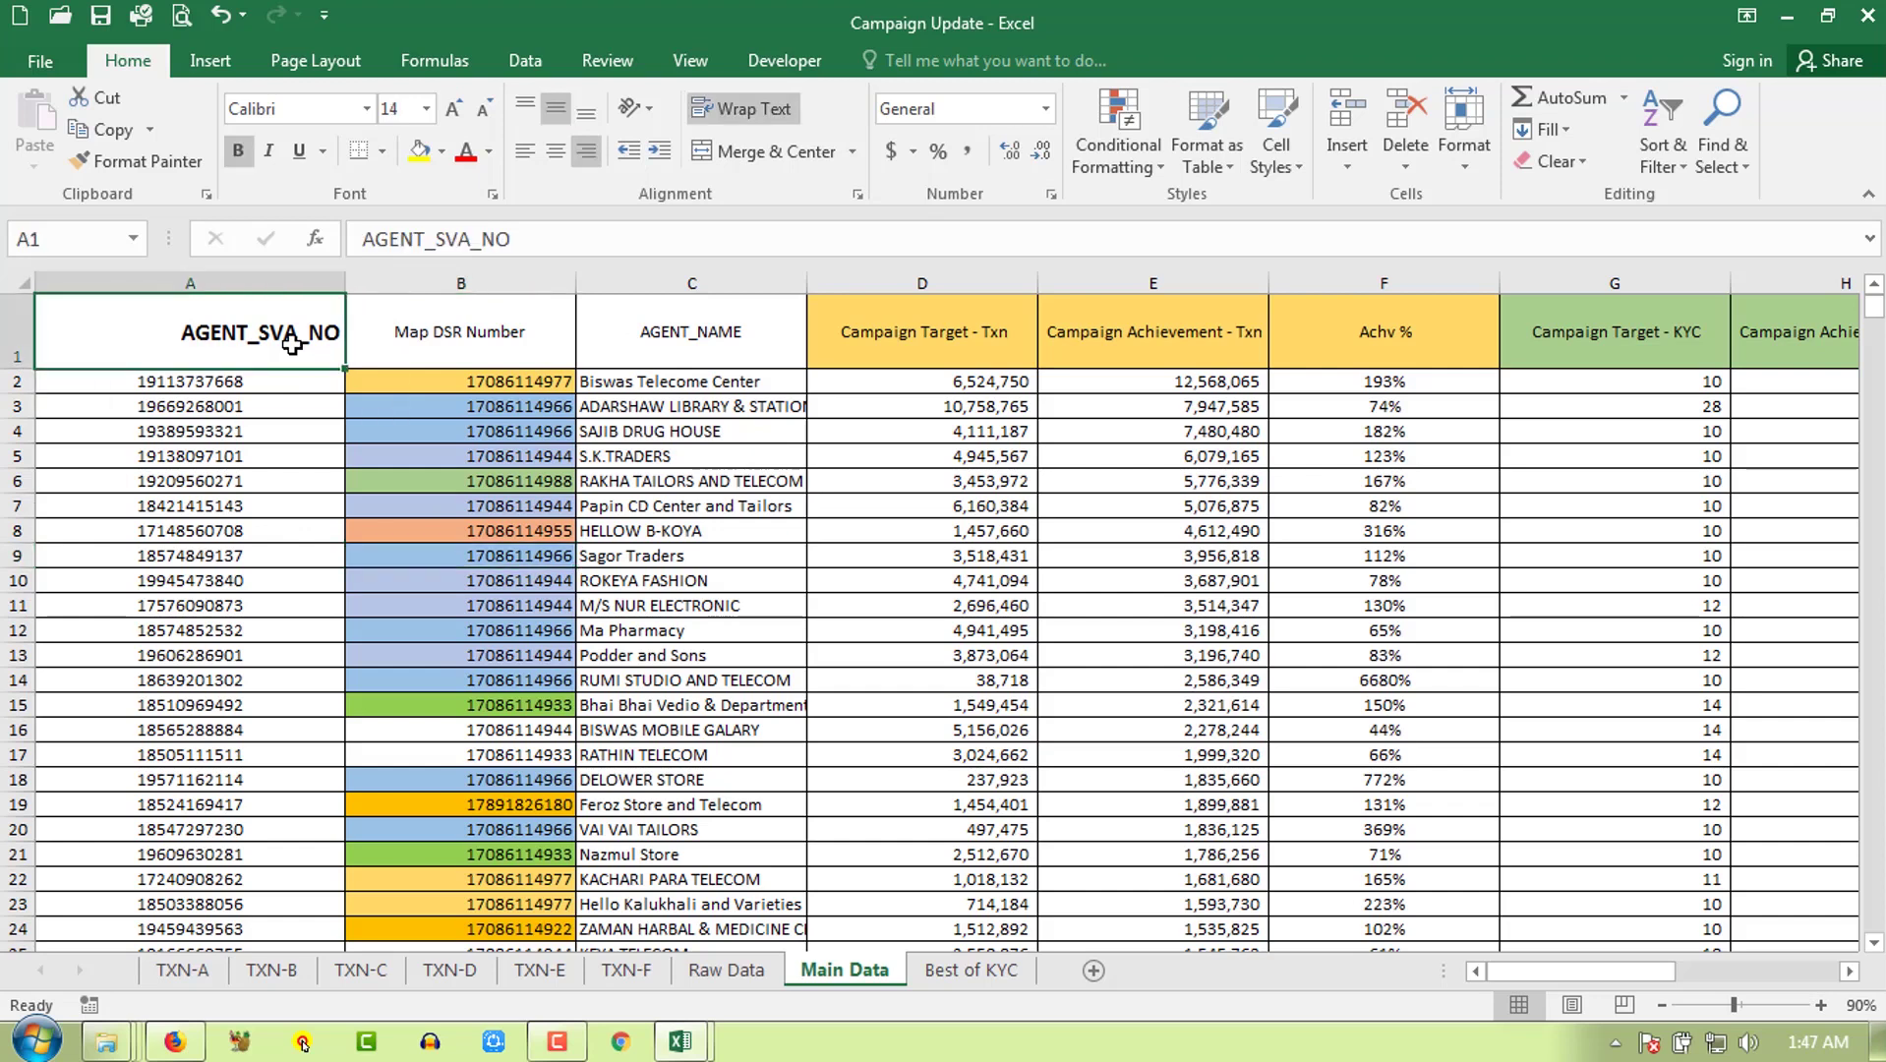
{"action": "left_click", "coordinate": [558, 154]}
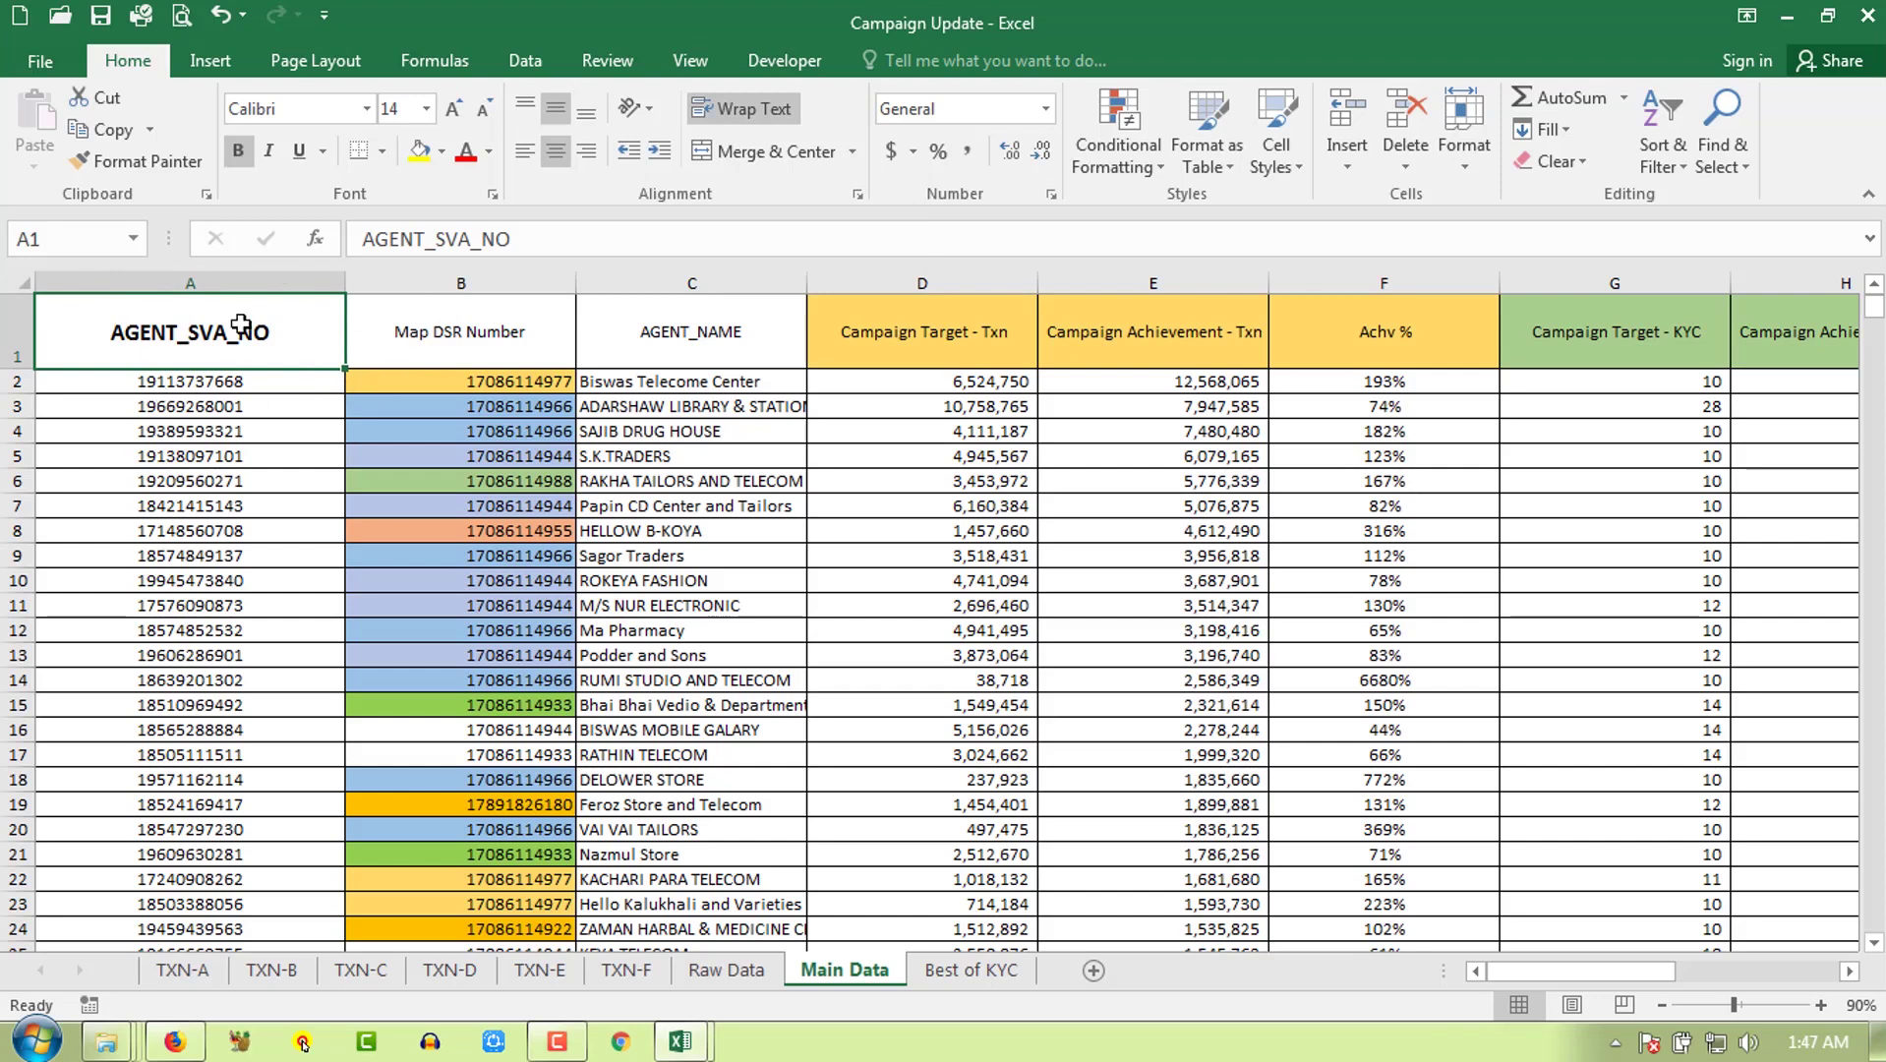
{"action": "left_click", "coordinate": [653, 110]}
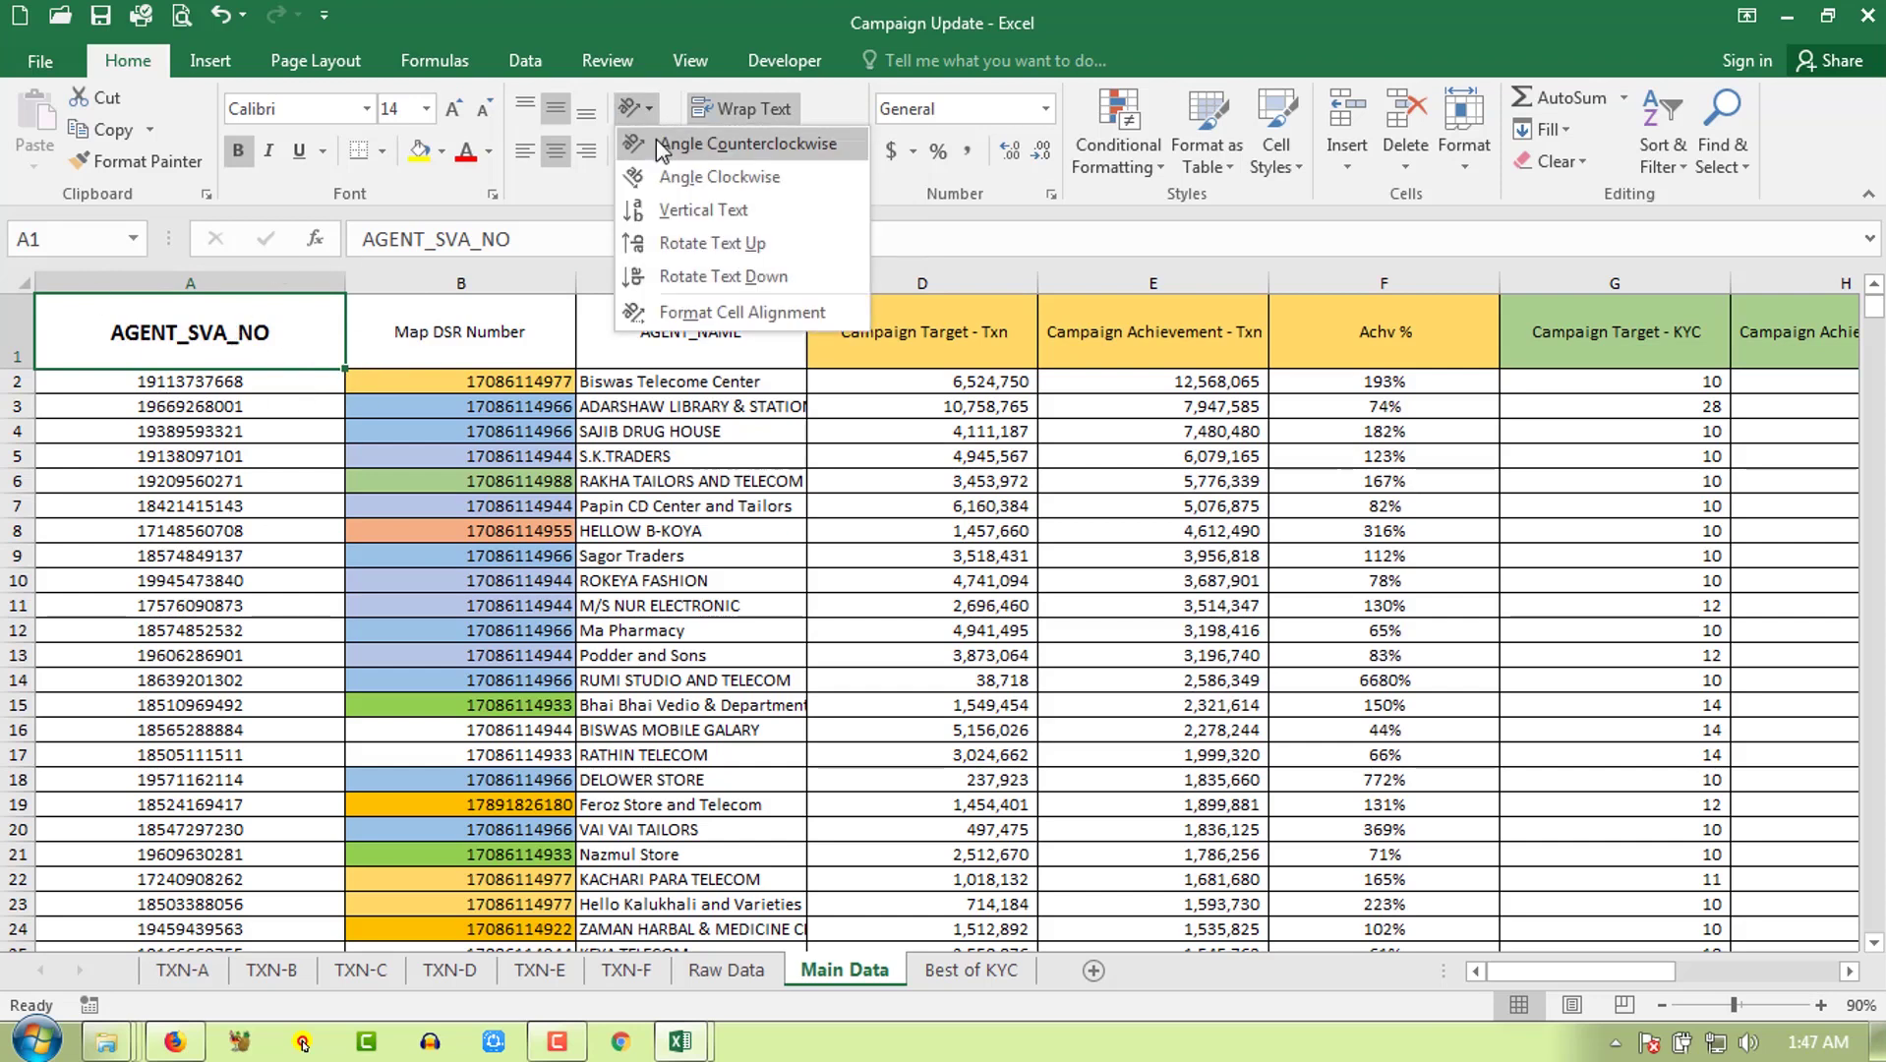
Step: Angle the A1 header counterclockwise, then vertical, then rotated up, resizing column A and row 1
{"action": "left_click", "coordinate": [656, 149]}
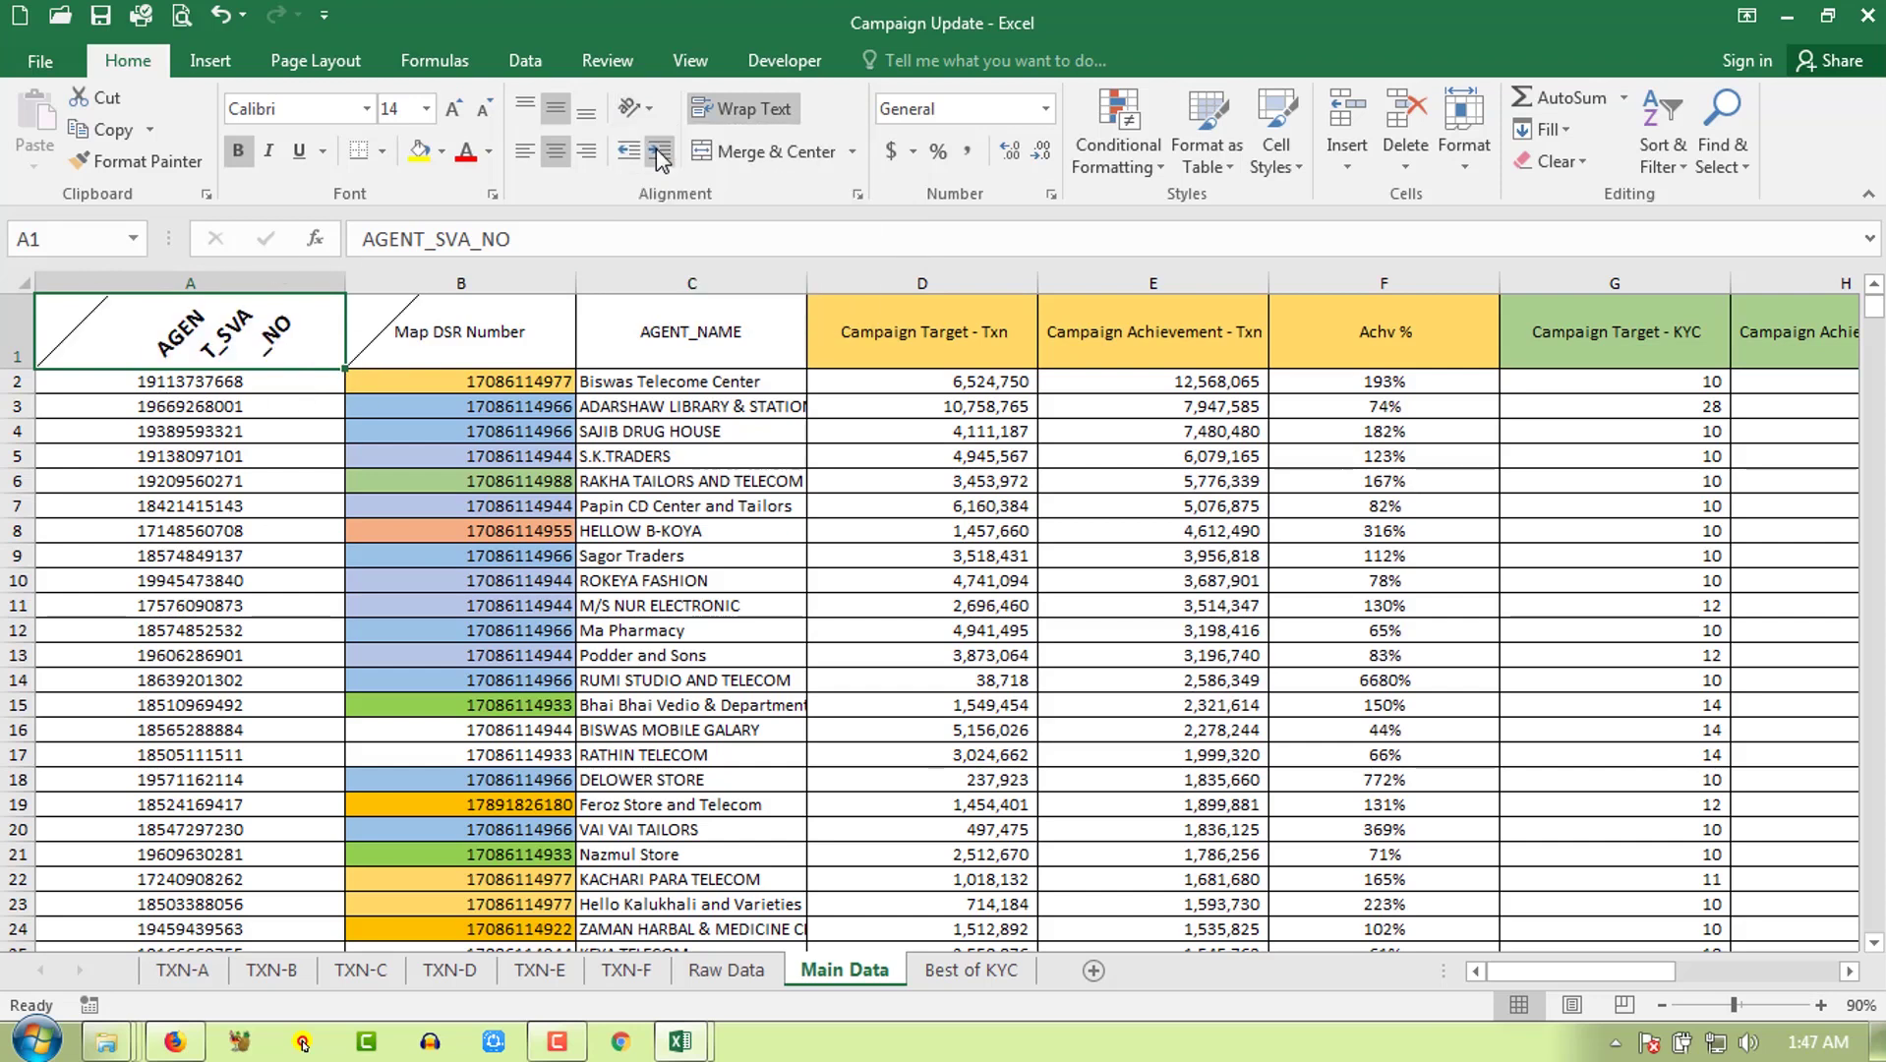
{"action": "double_click", "coordinate": [347, 279]}
{"action": "left_click_drag", "start_coordinate": [28, 366], "coordinate": [20, 576]}
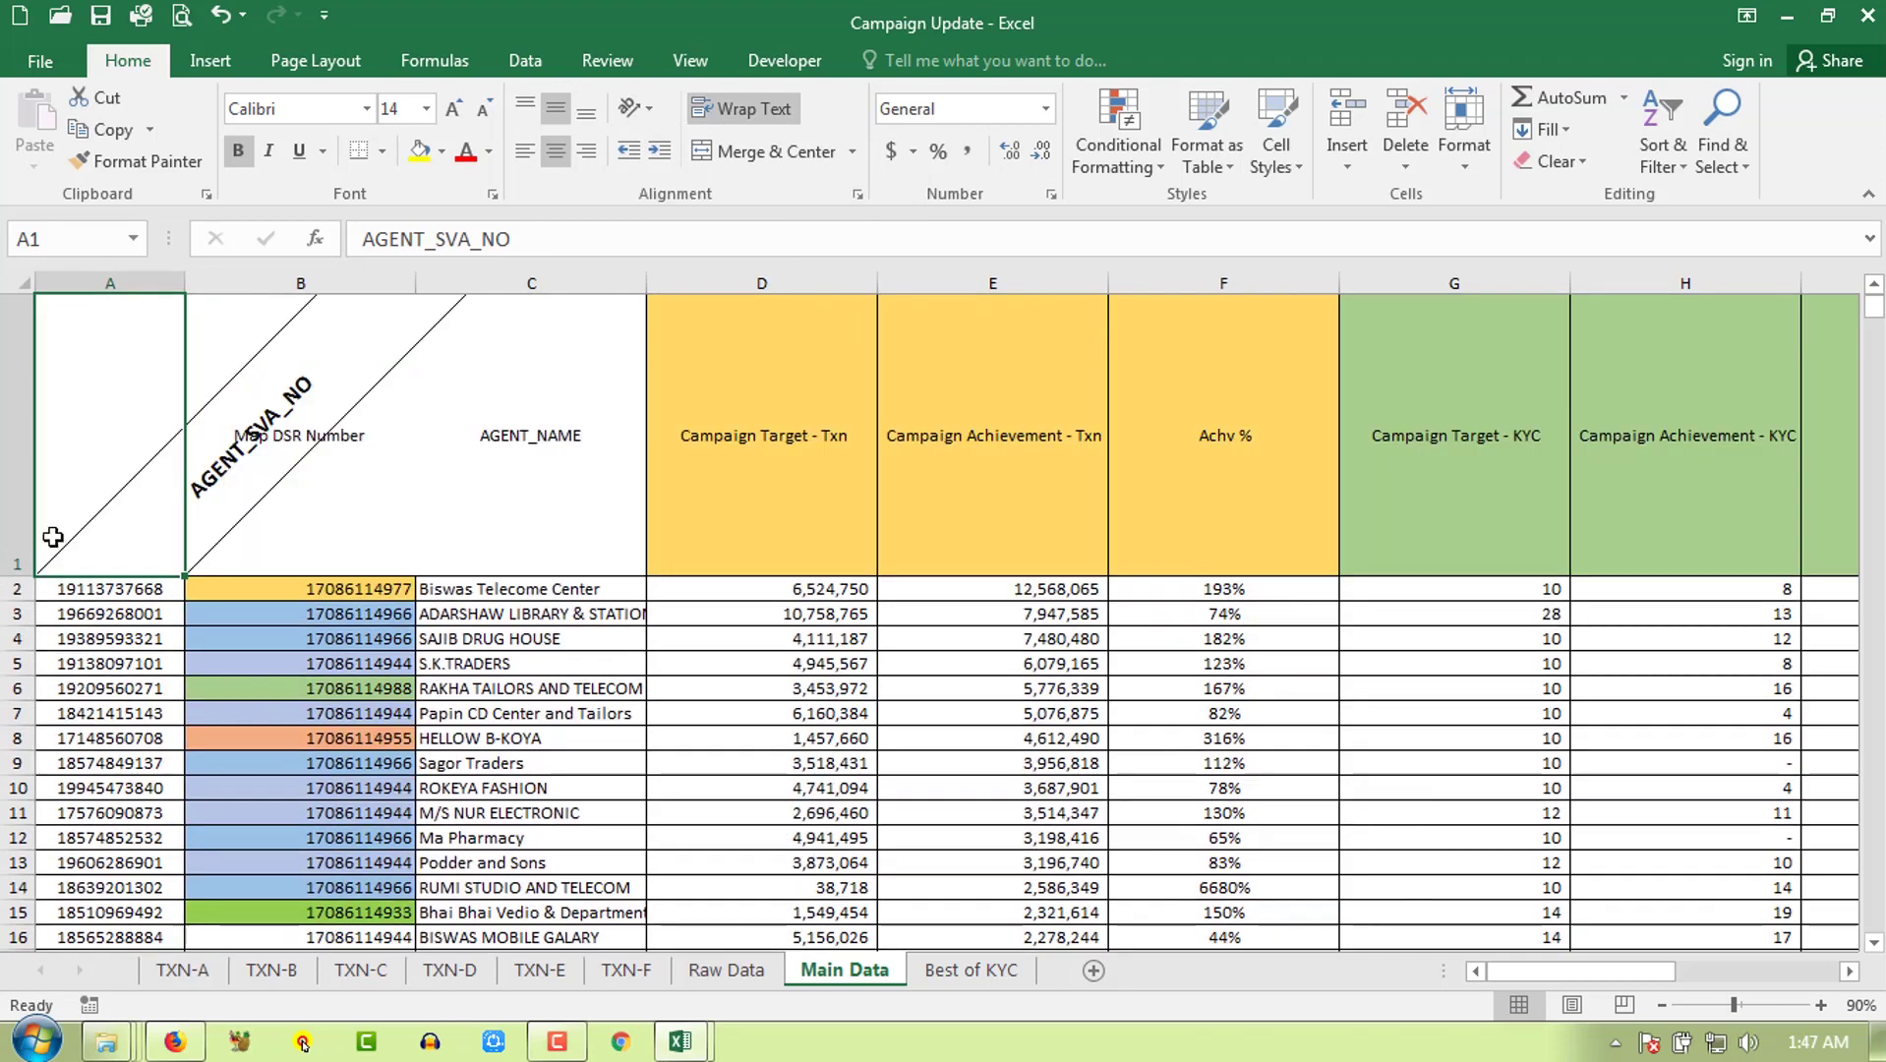
{"action": "left_click_drag", "start_coordinate": [183, 286], "coordinate": [504, 366]}
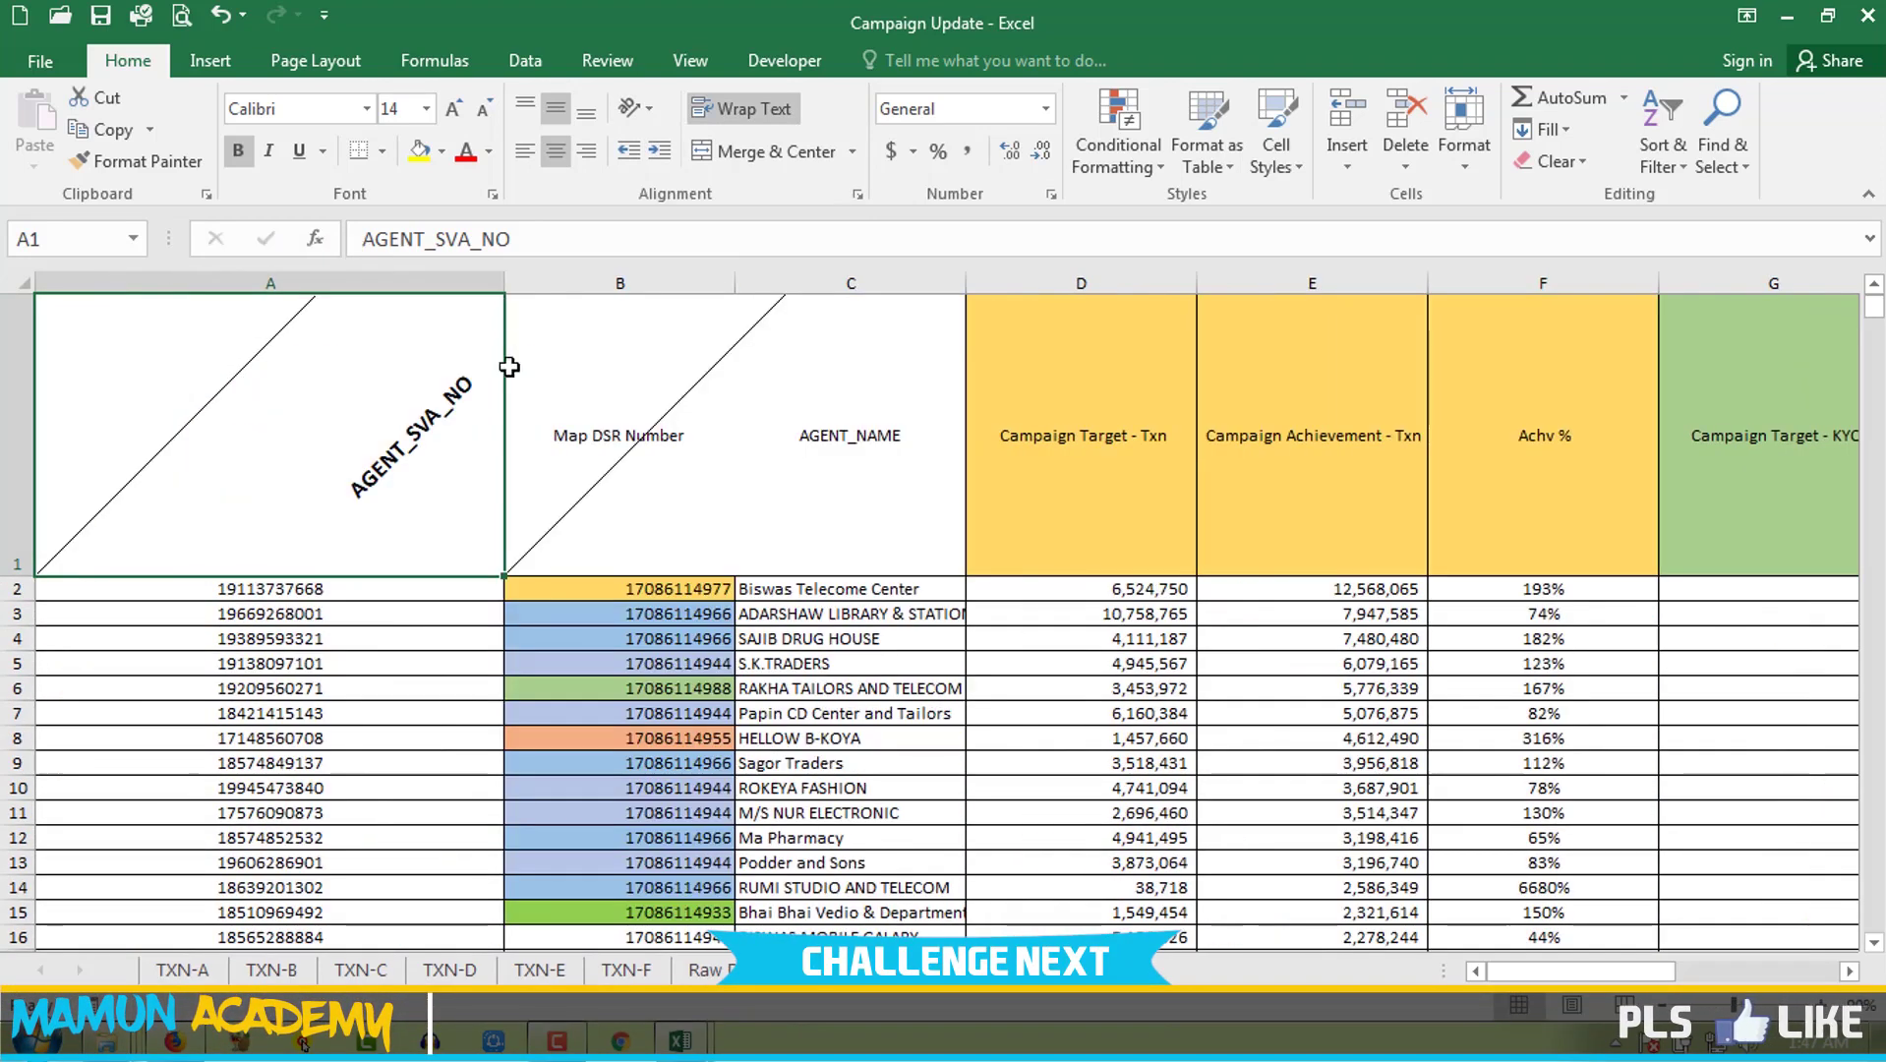
{"action": "left_click", "coordinate": [637, 108]}
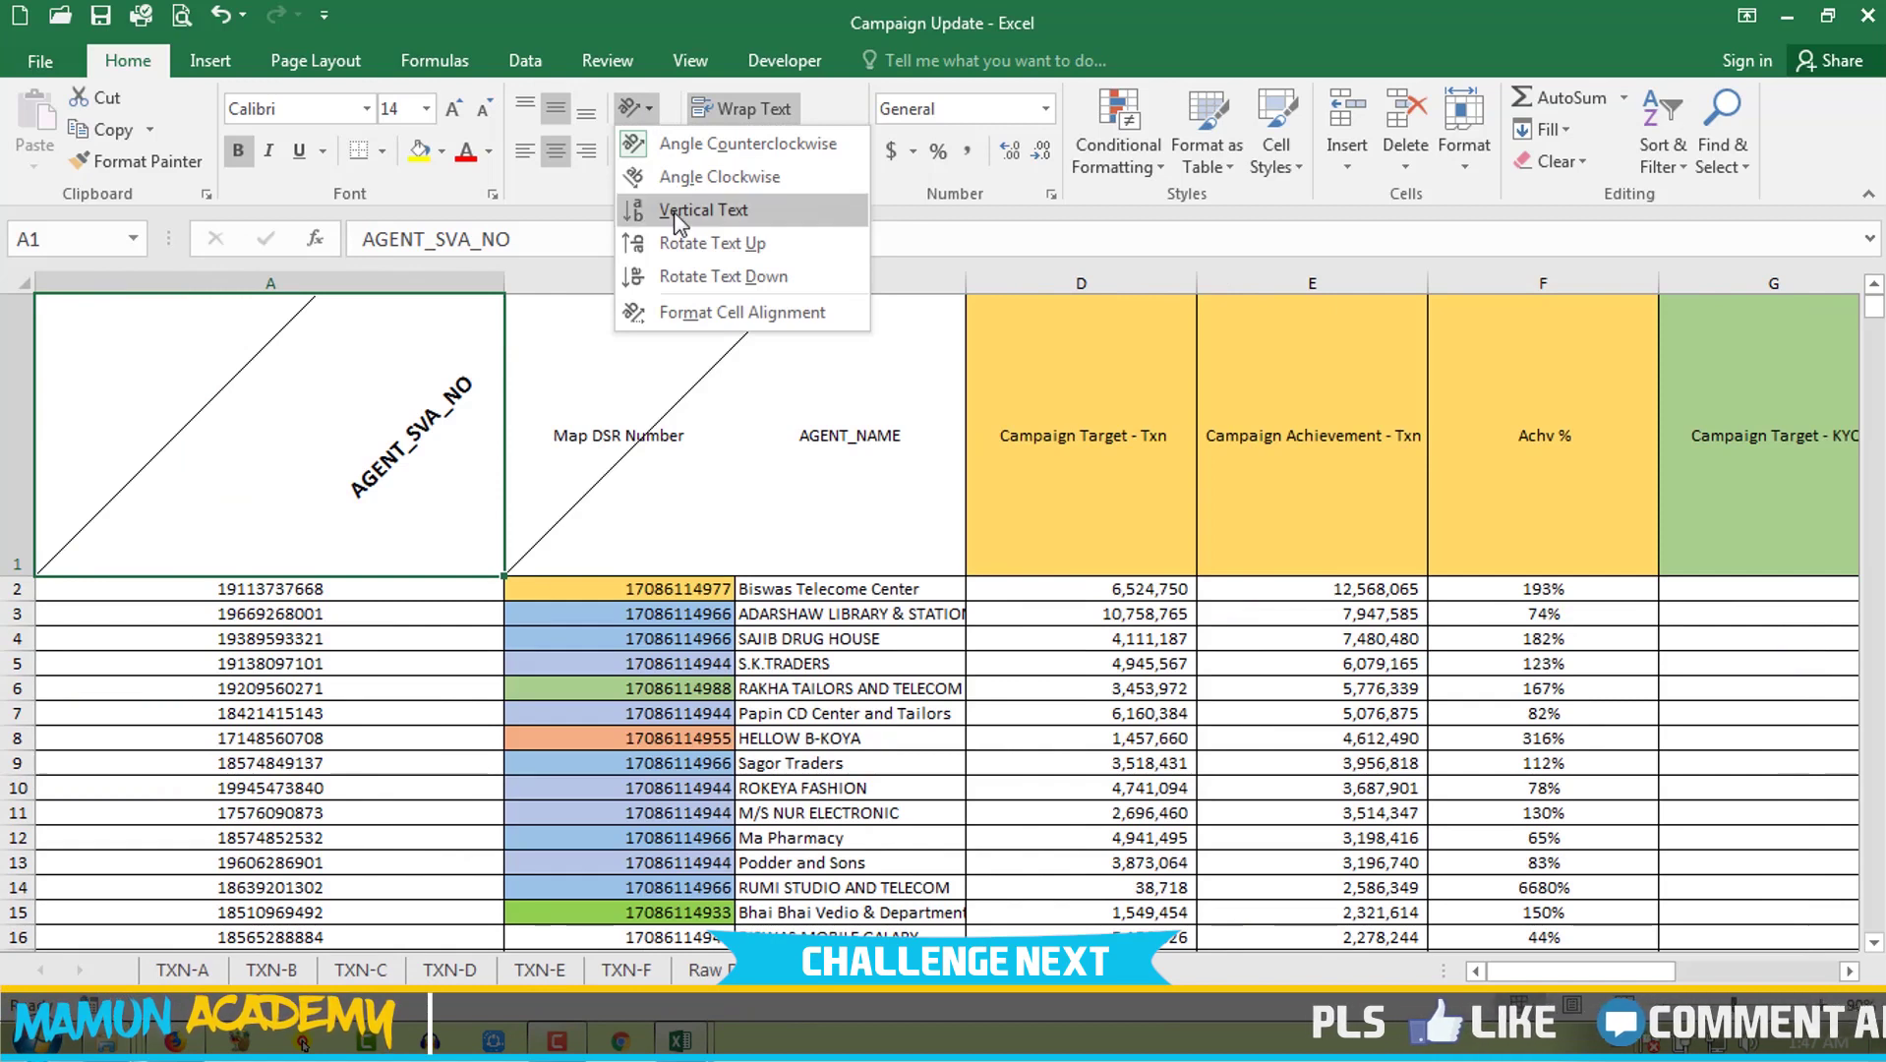
{"action": "left_click", "coordinate": [679, 208]}
{"action": "left_click", "coordinate": [640, 106]}
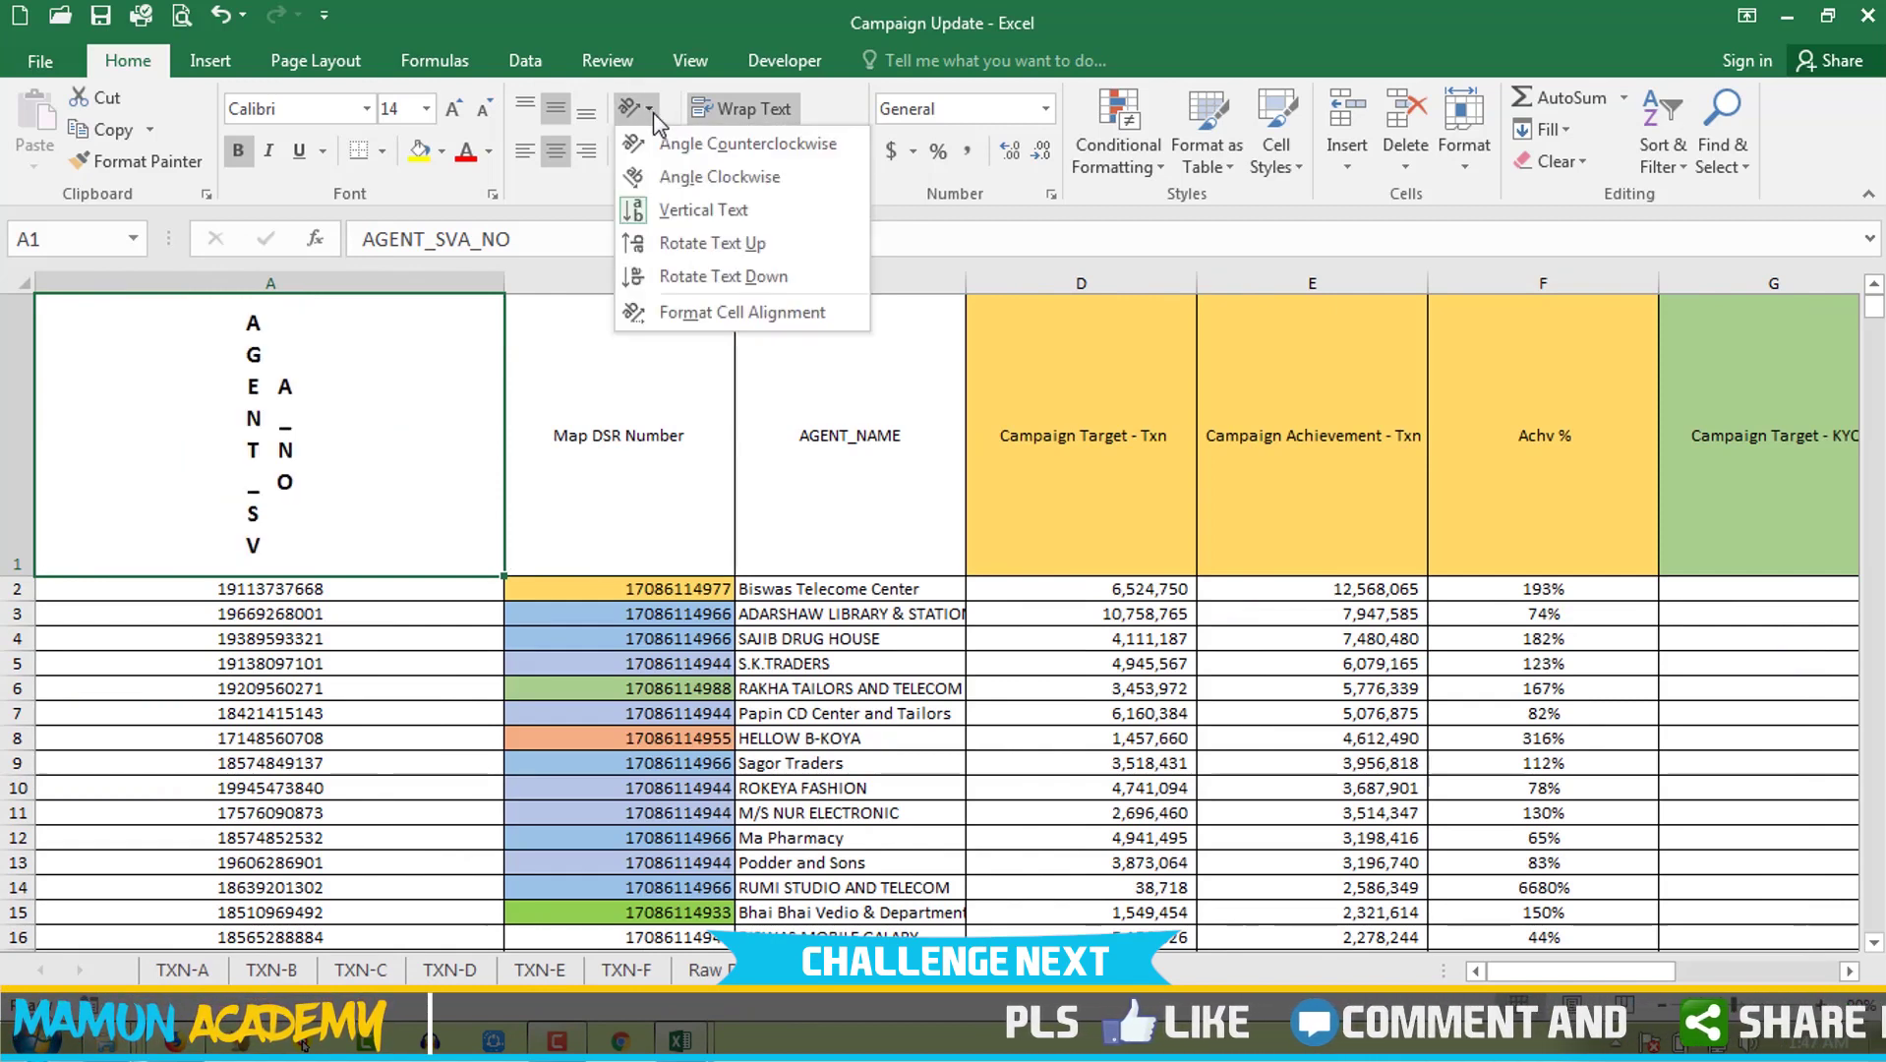
{"action": "left_click", "coordinate": [684, 246]}
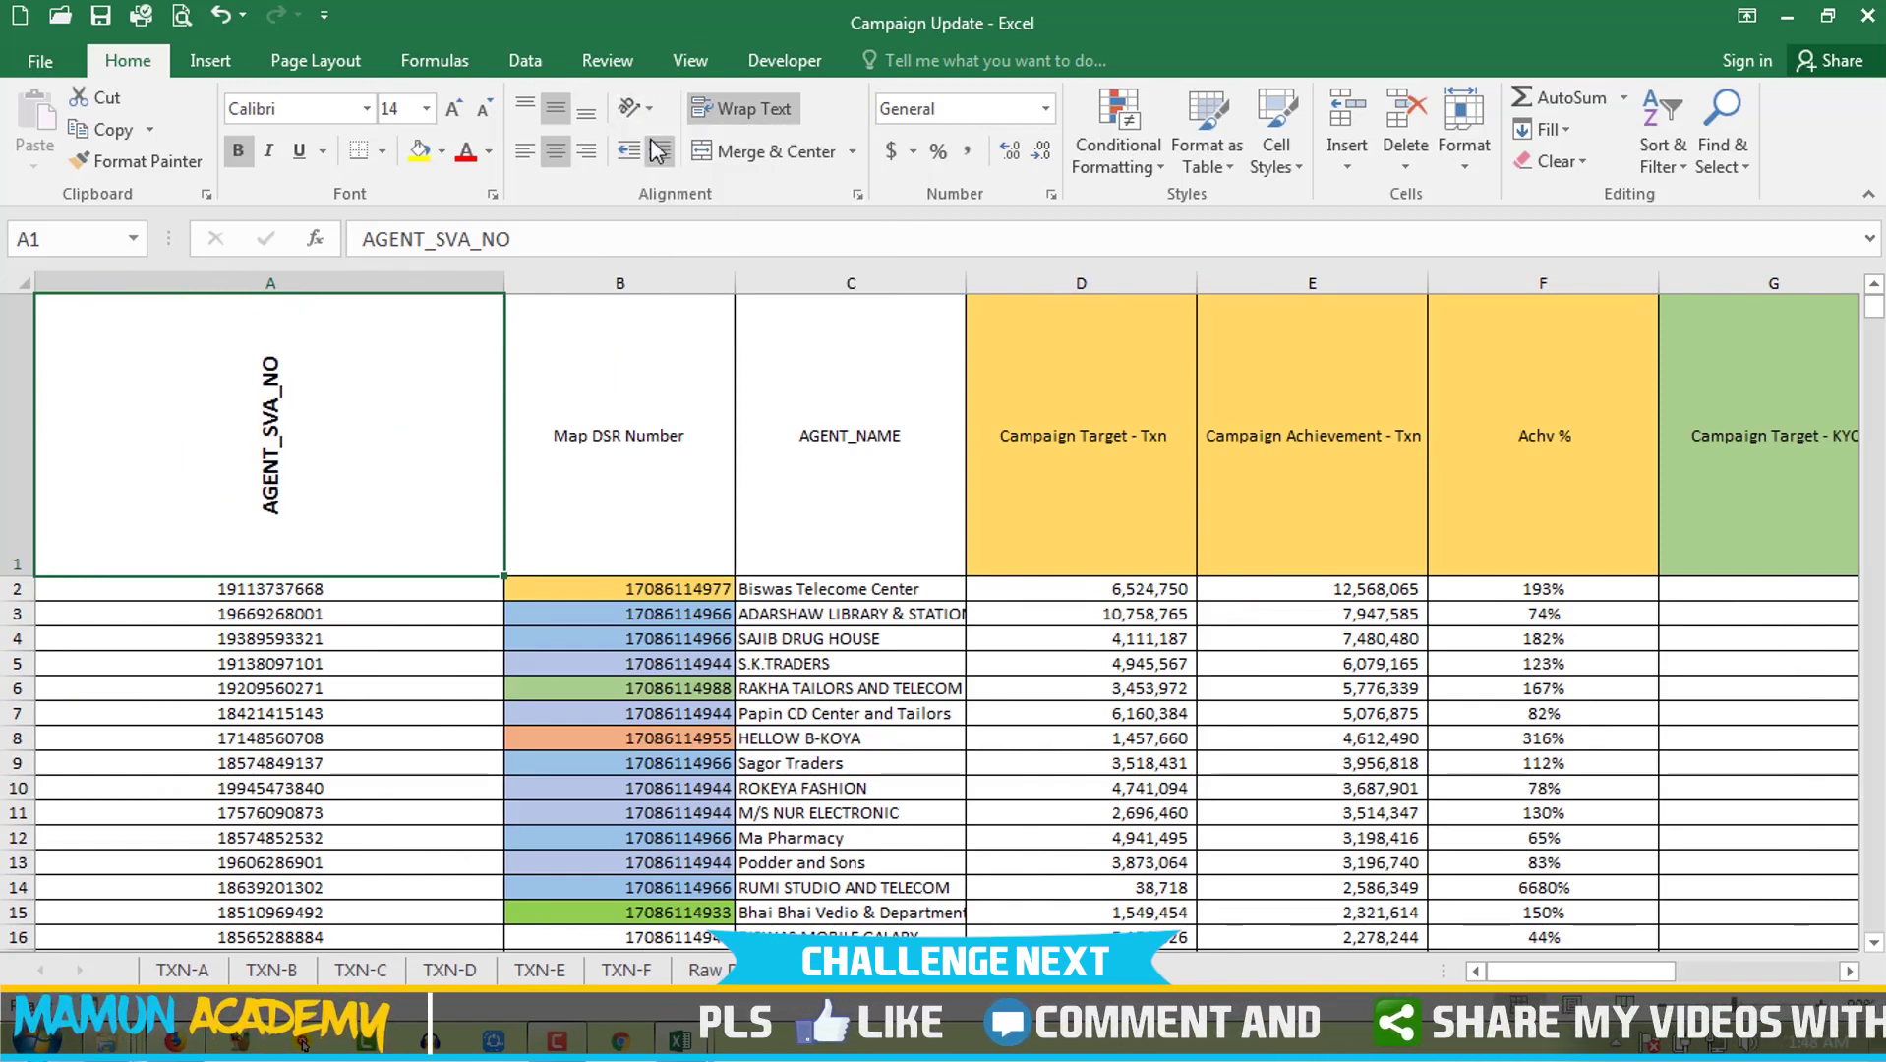
{"action": "double_click", "coordinate": [501, 283]}
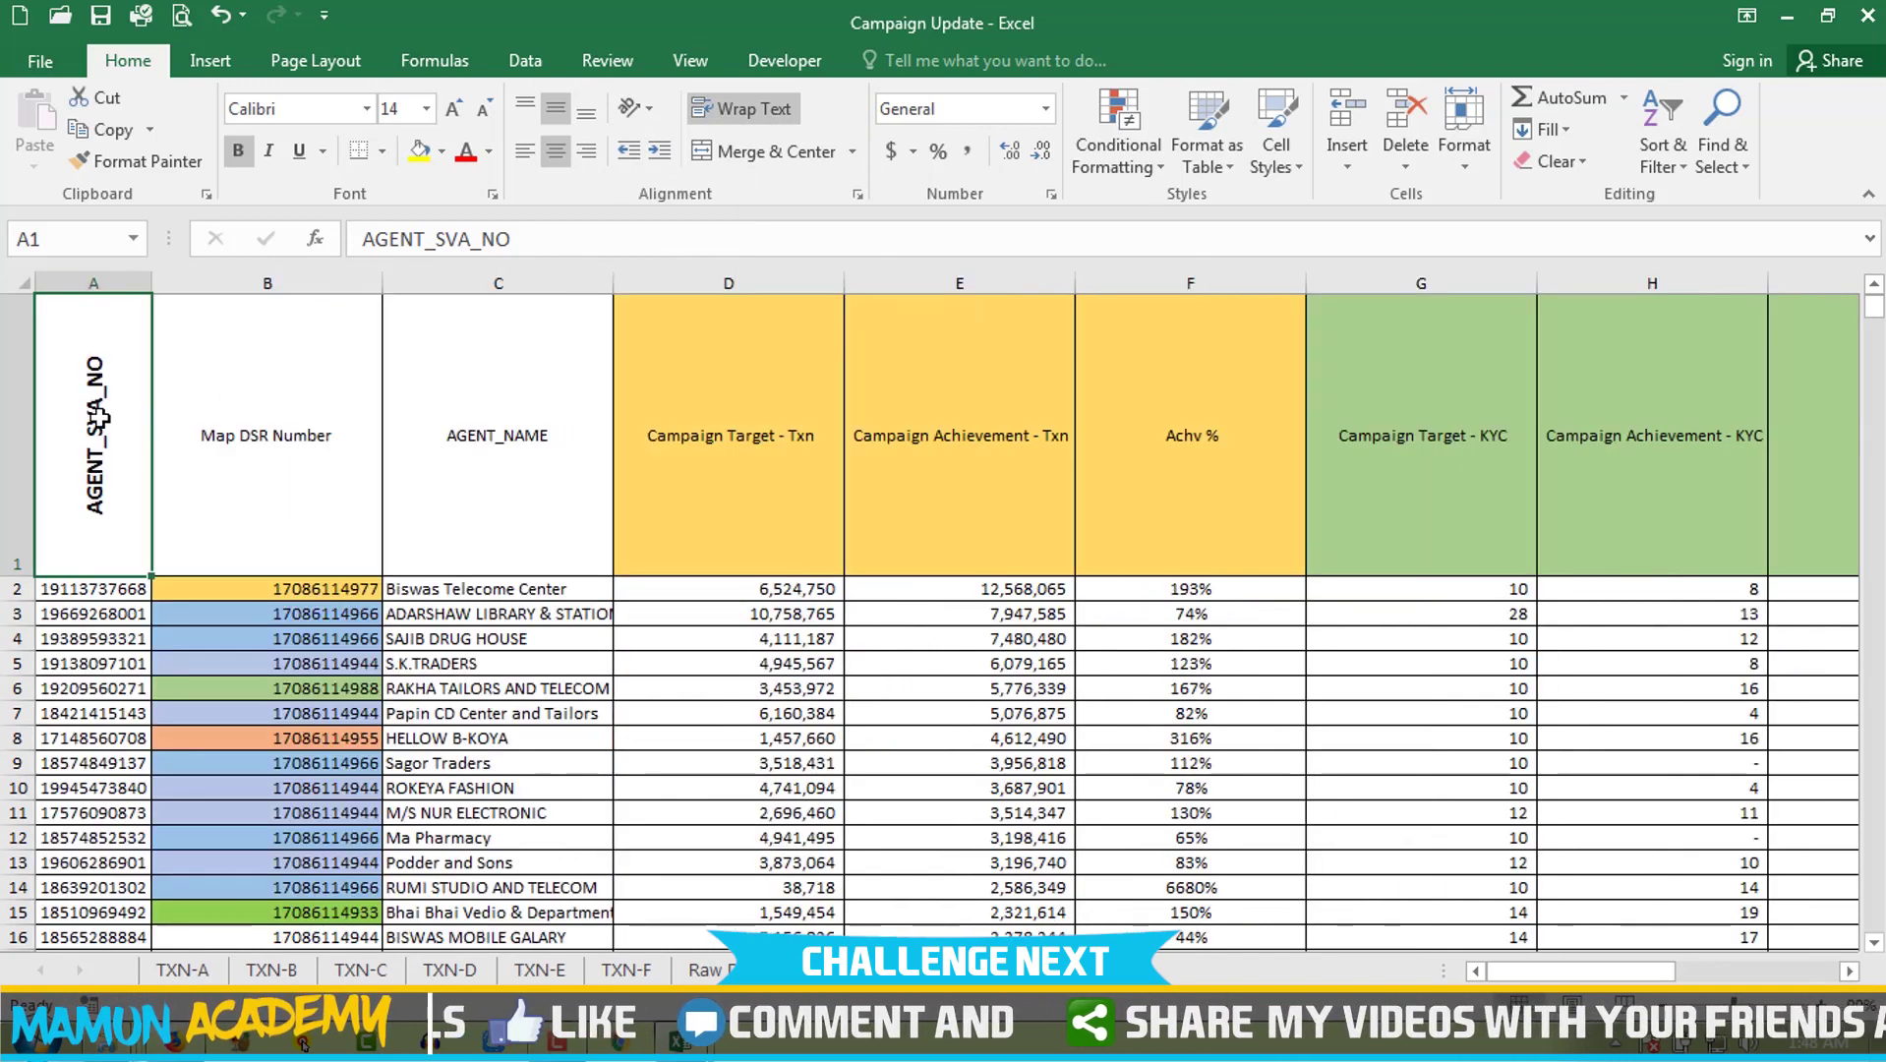
Step: Angle the A1 header clockwise, widen column A, then switch it back to vertical text
{"action": "left_click", "coordinate": [649, 110]}
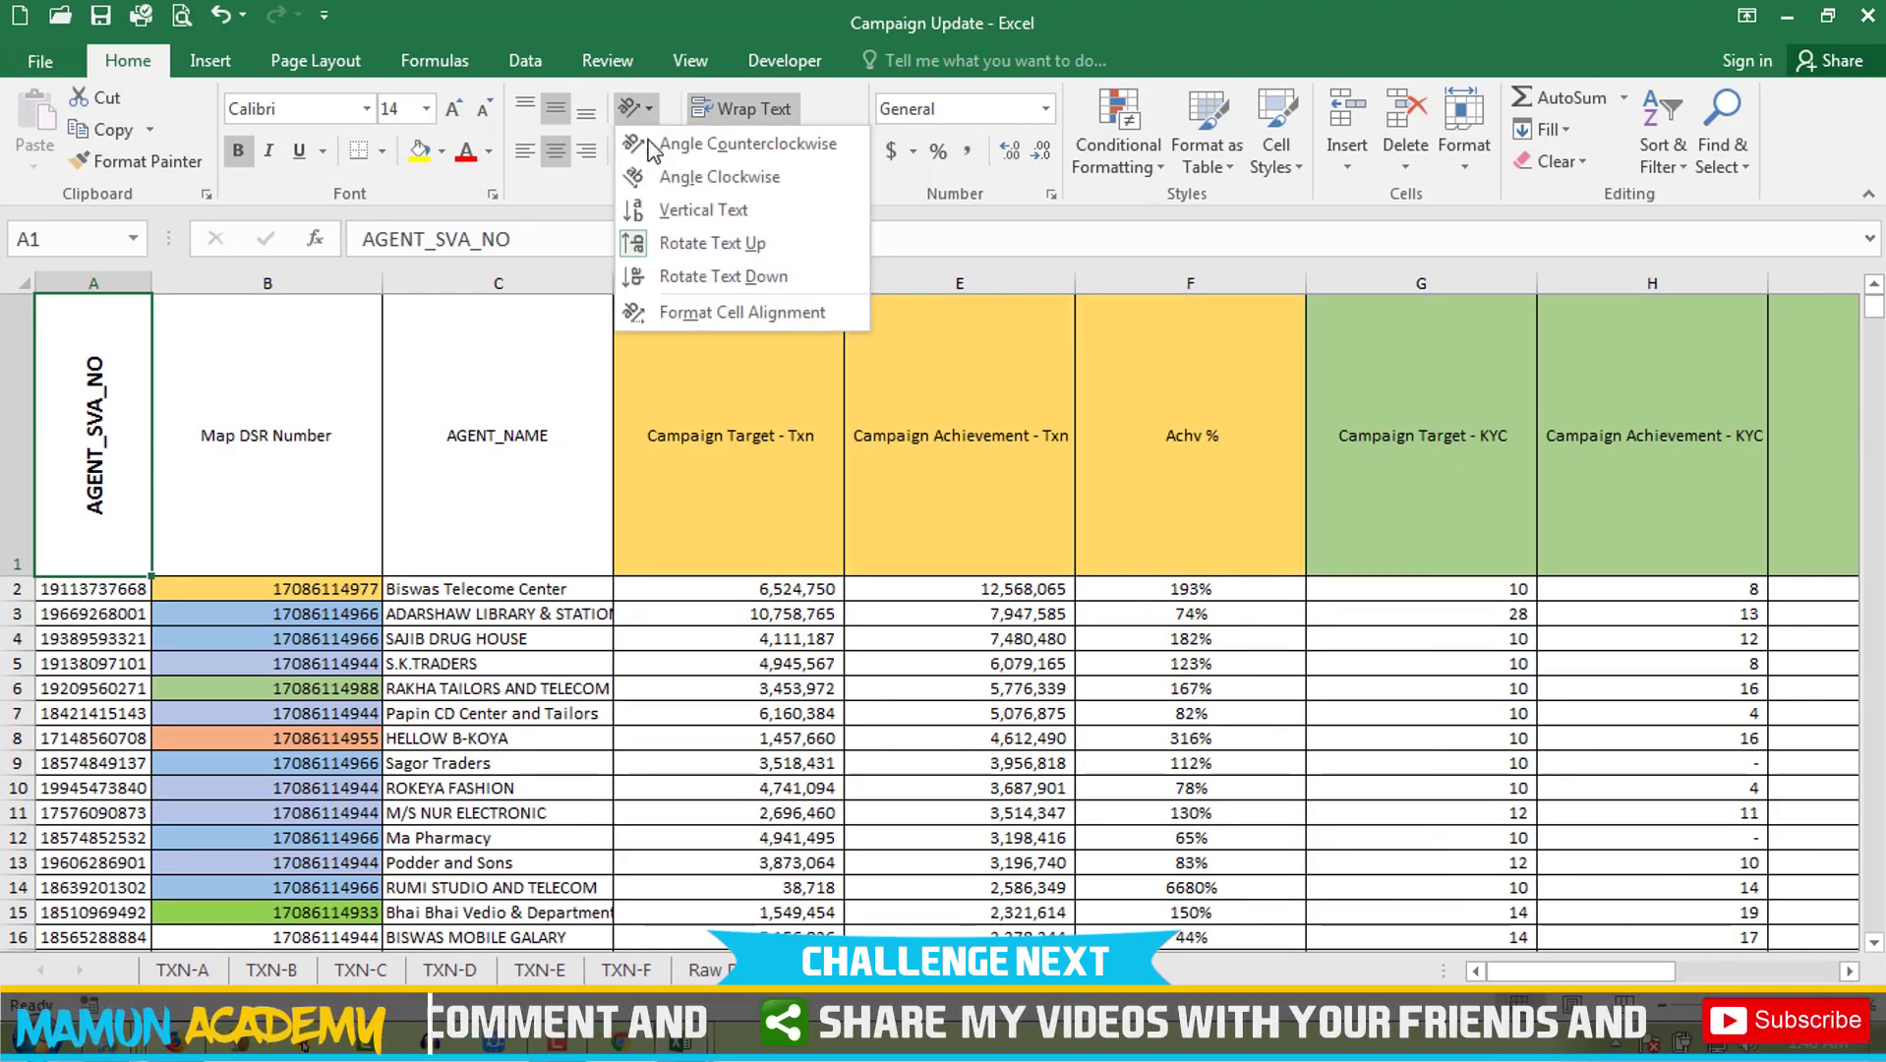
{"action": "left_click", "coordinate": [656, 305]}
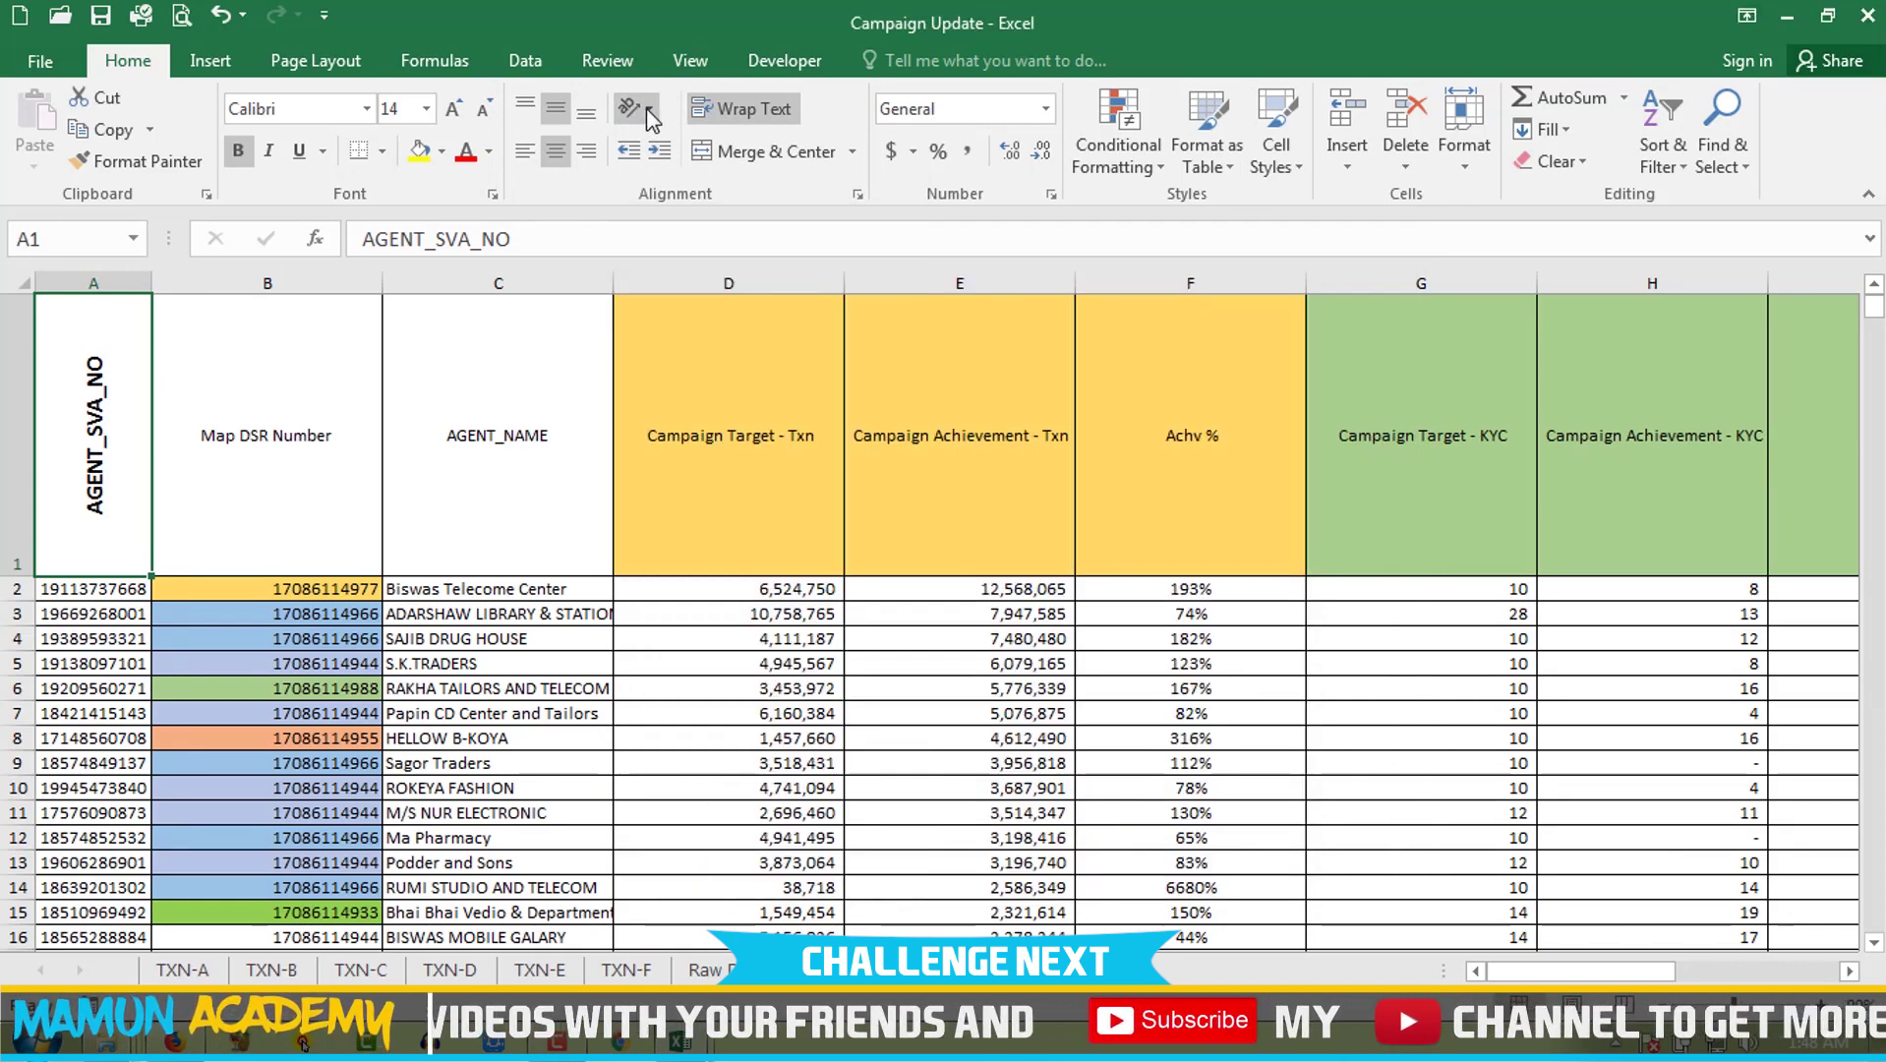
{"action": "left_click", "coordinate": [649, 110]}
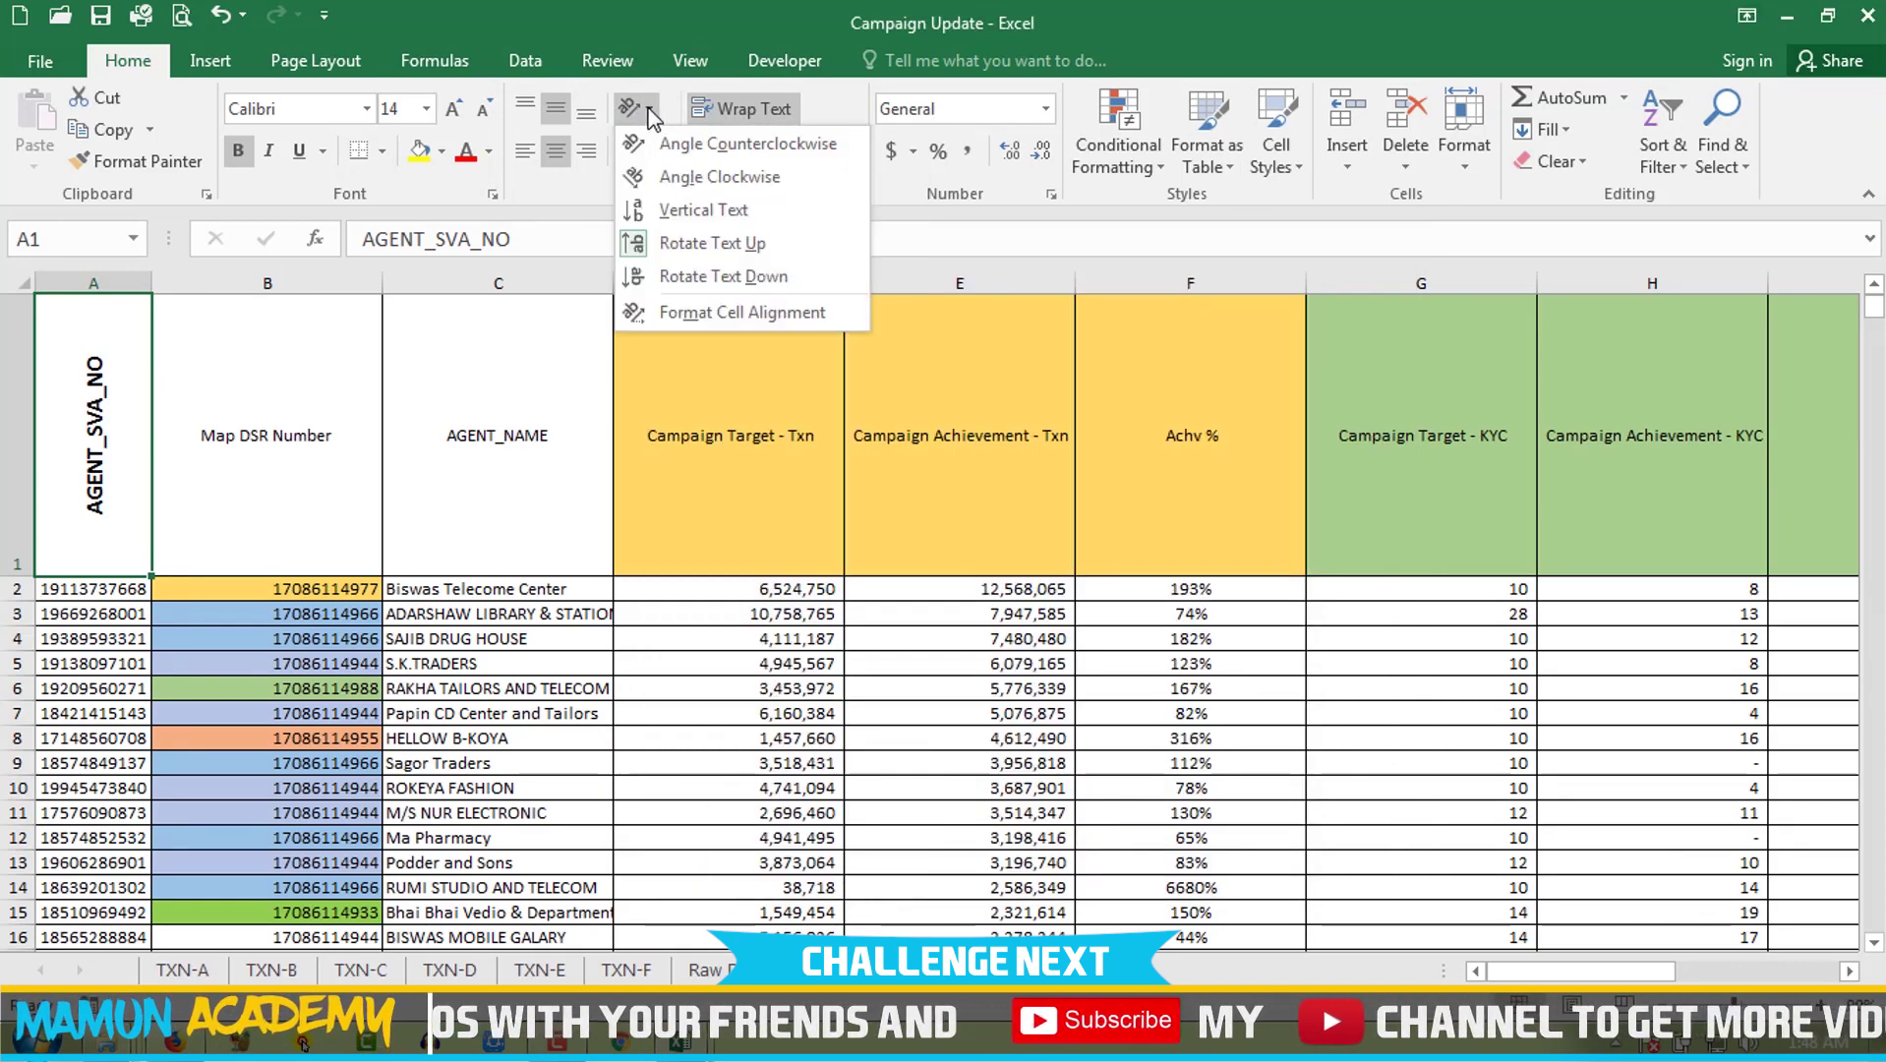
{"action": "left_click", "coordinate": [675, 177]}
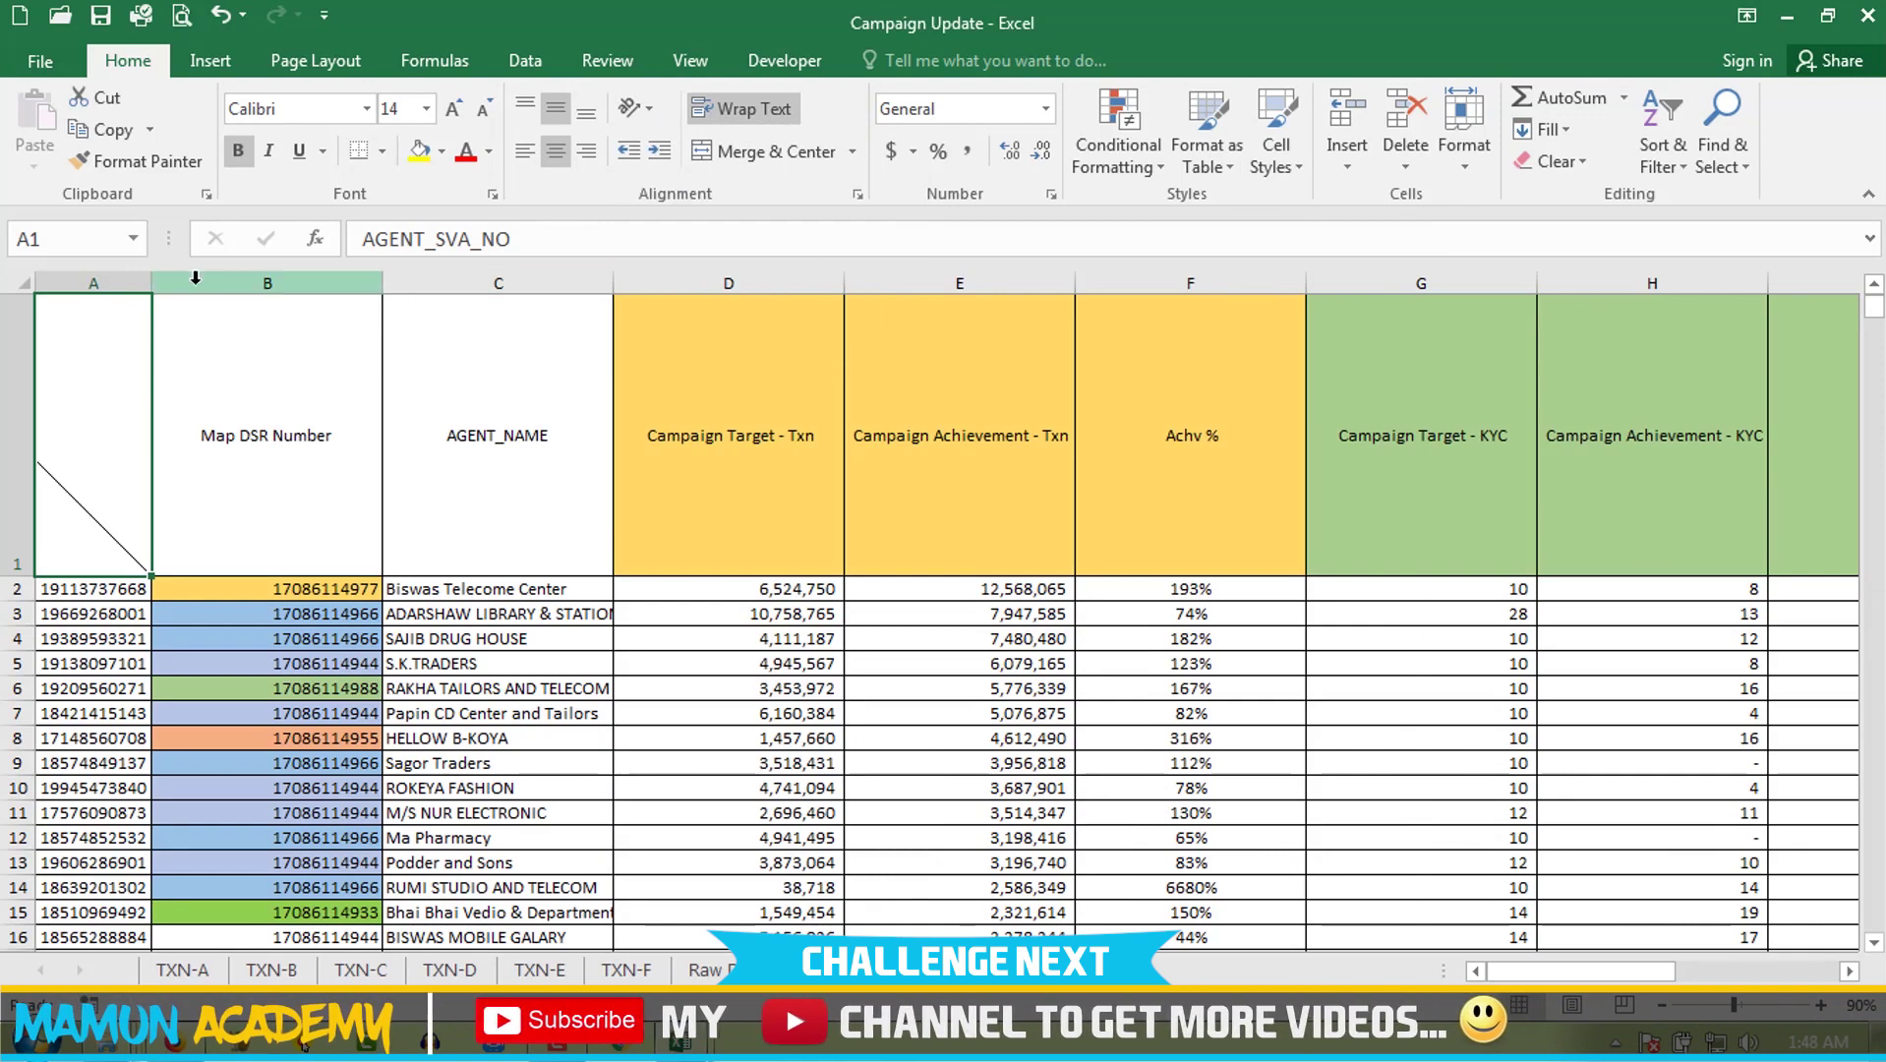
{"action": "left_click_drag", "start_coordinate": [152, 283], "coordinate": [465, 283]}
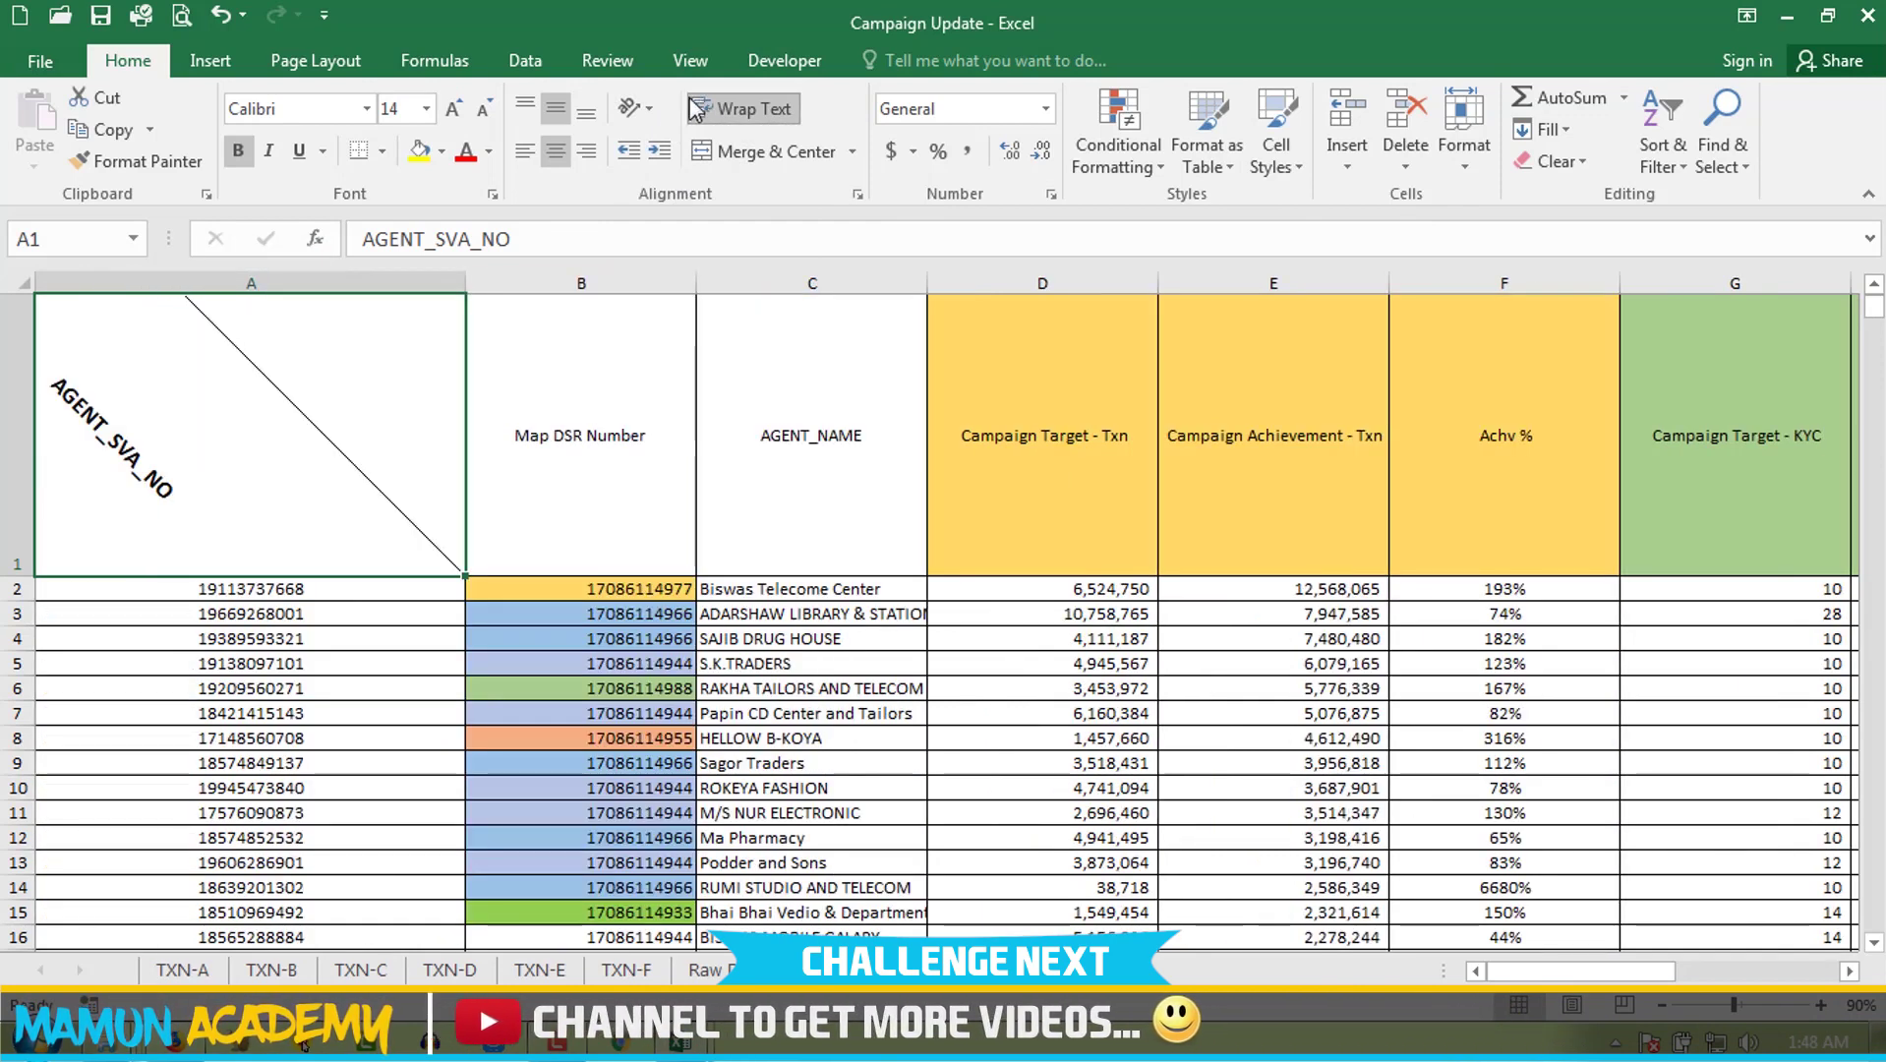
{"action": "left_click", "coordinate": [642, 107]}
{"action": "left_click", "coordinate": [675, 207]}
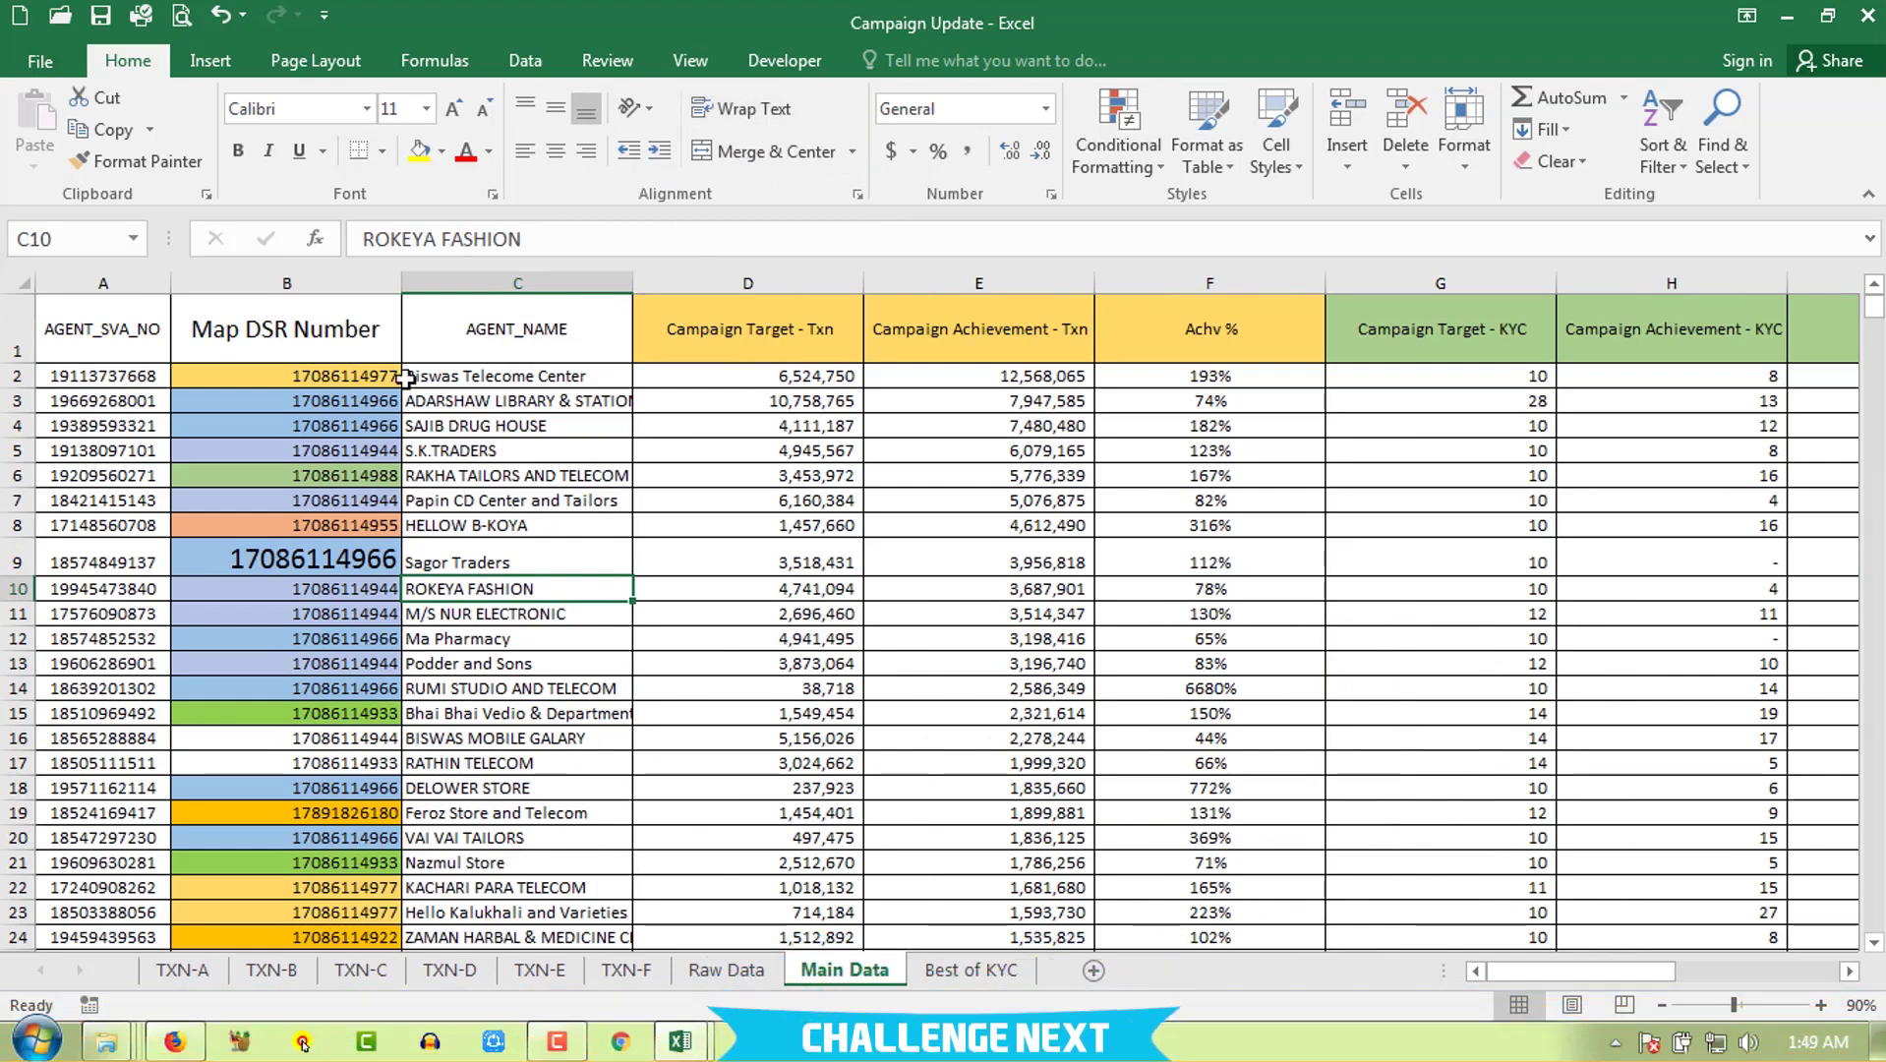
Step: Turn off wrapping on the Map DSR Number header in B1 and narrow column B
{"action": "left_click", "coordinate": [312, 331]}
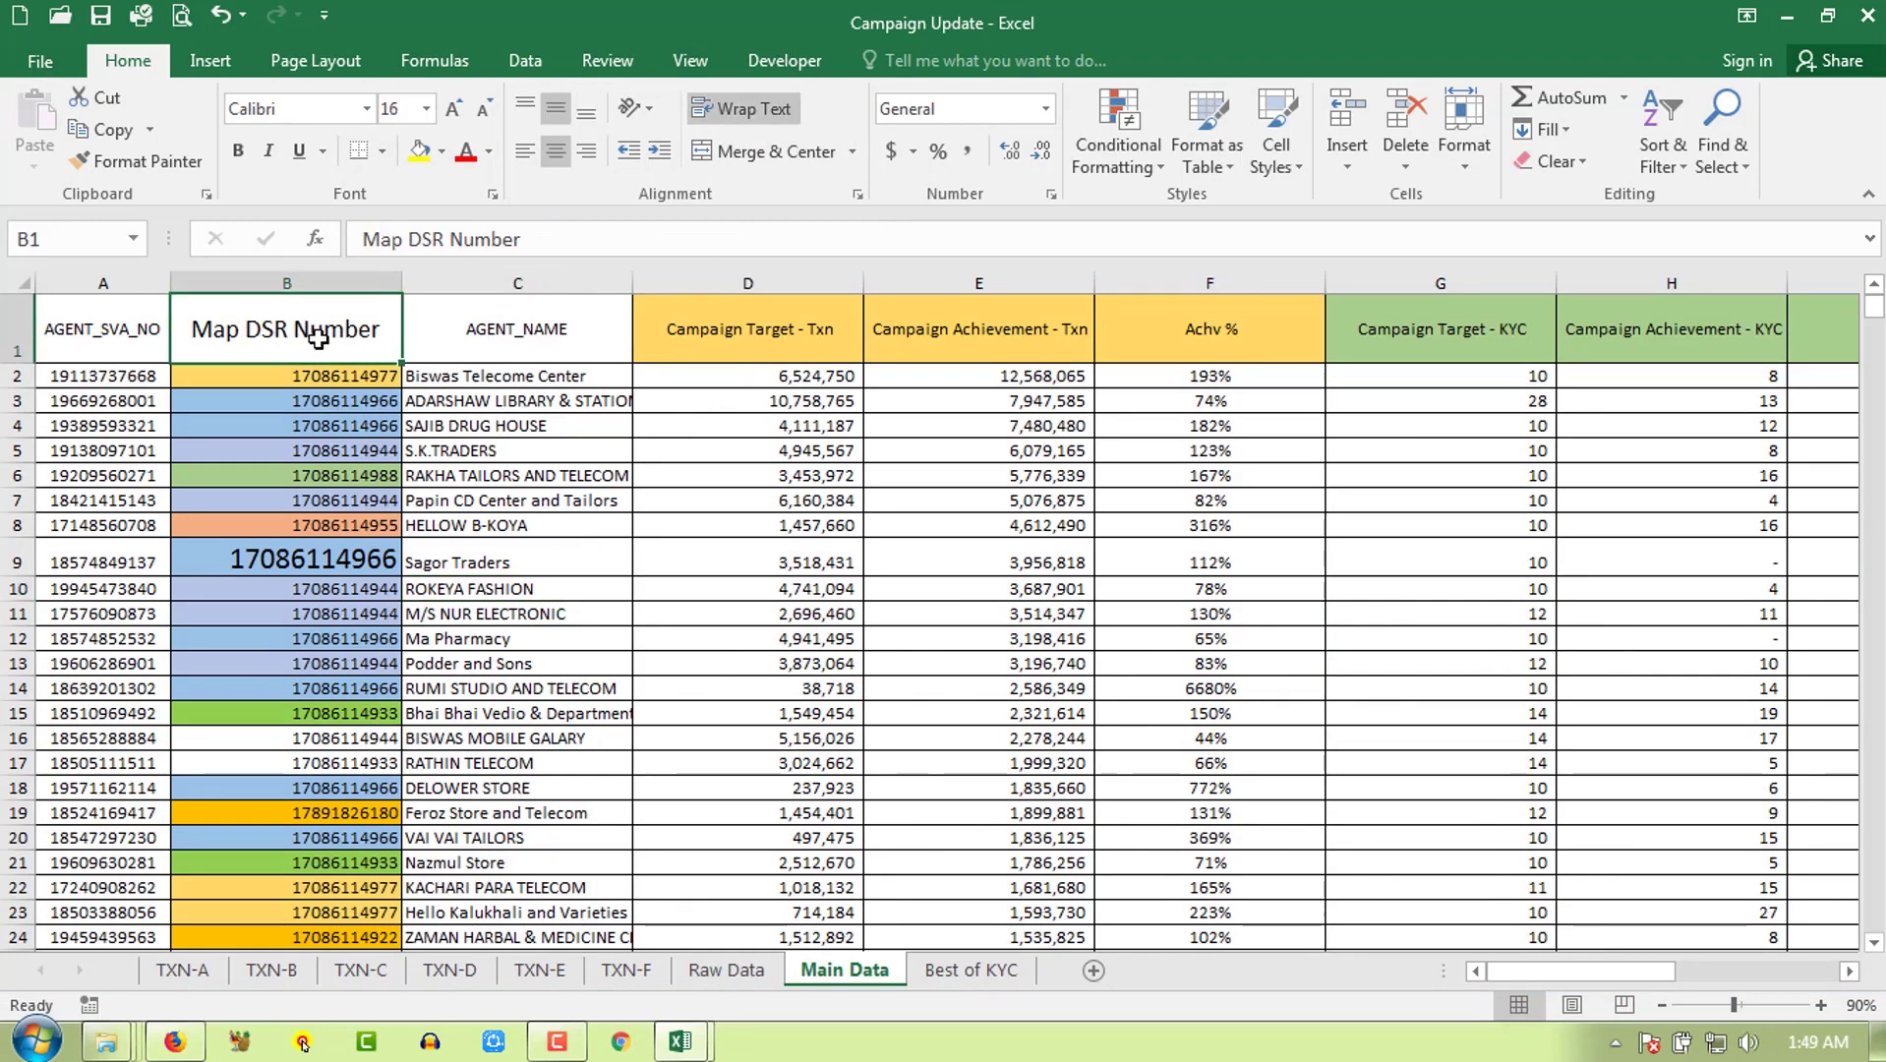
{"action": "mouse_move", "coordinate": [398, 283]}
{"action": "left_mouse_down"}
{"action": "mouse_move", "coordinate": [286, 282]}
{"action": "mouse_move", "coordinate": [462, 286]}
{"action": "left_mouse_up"}
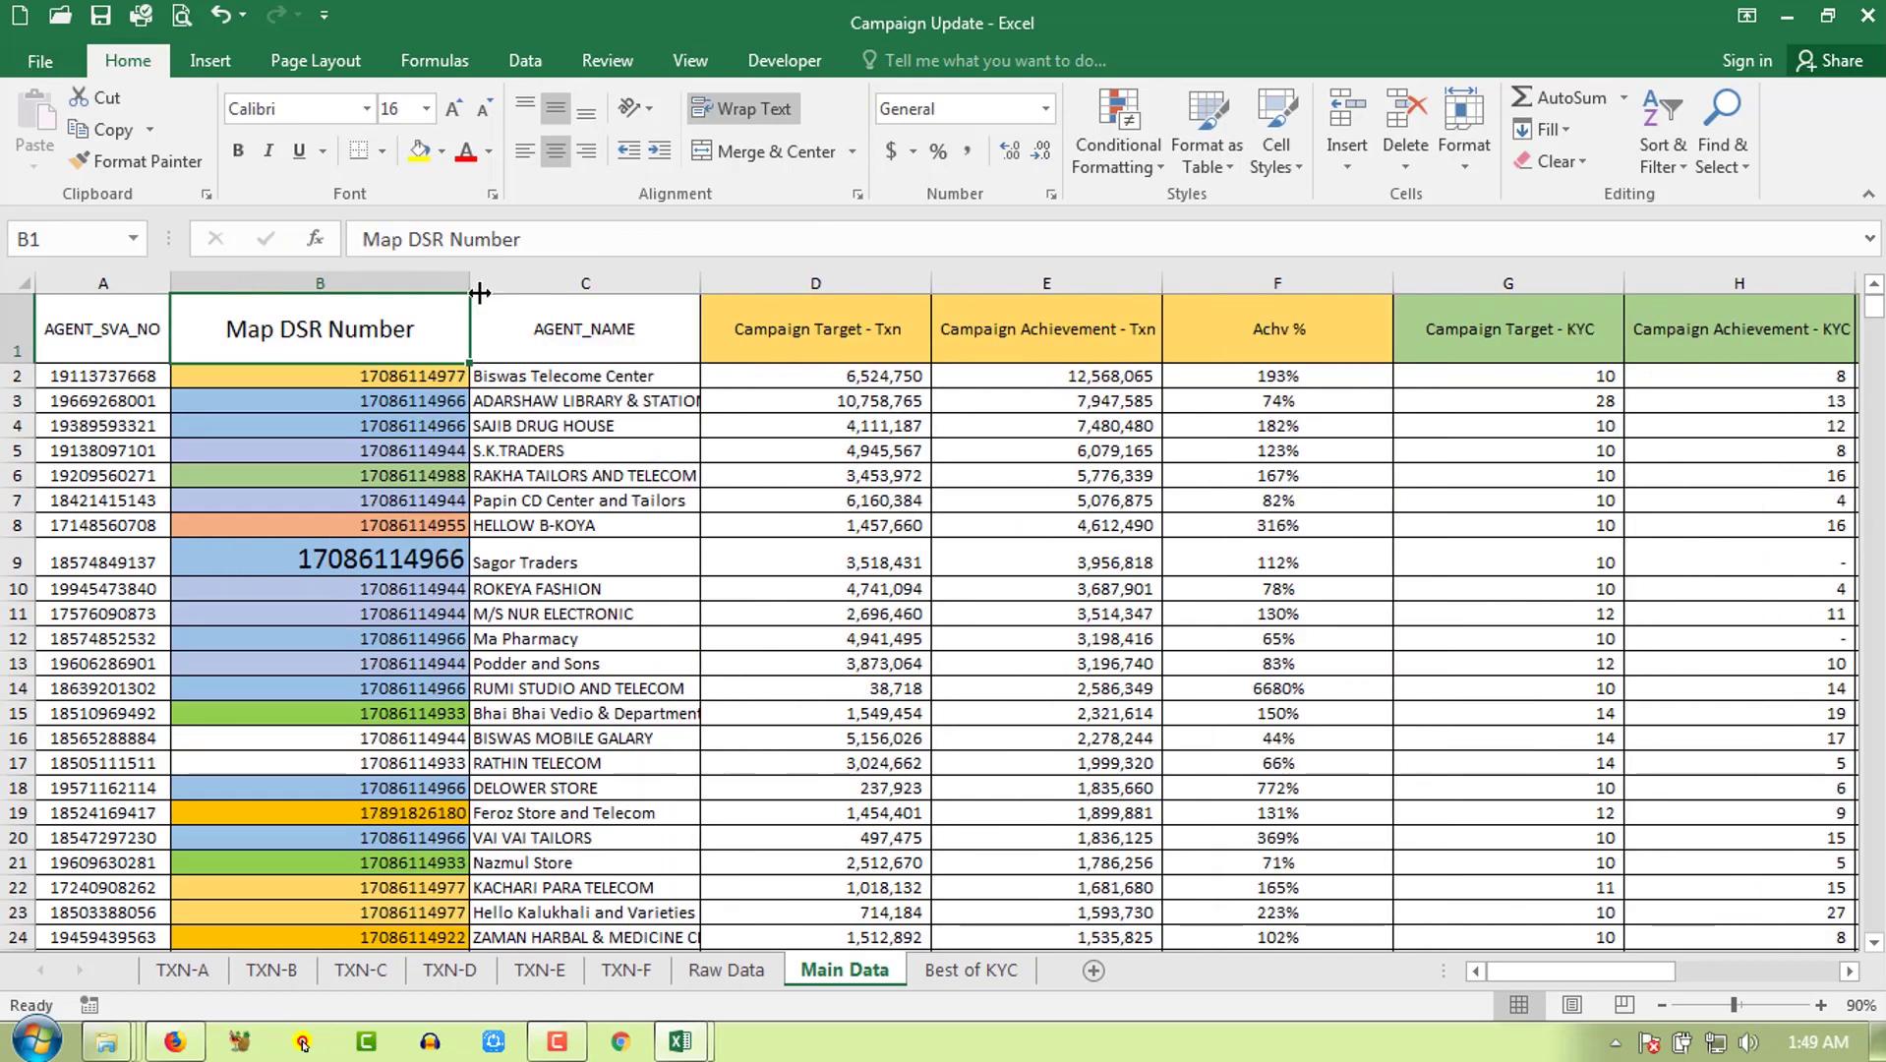
{"action": "left_click", "coordinate": [744, 108]}
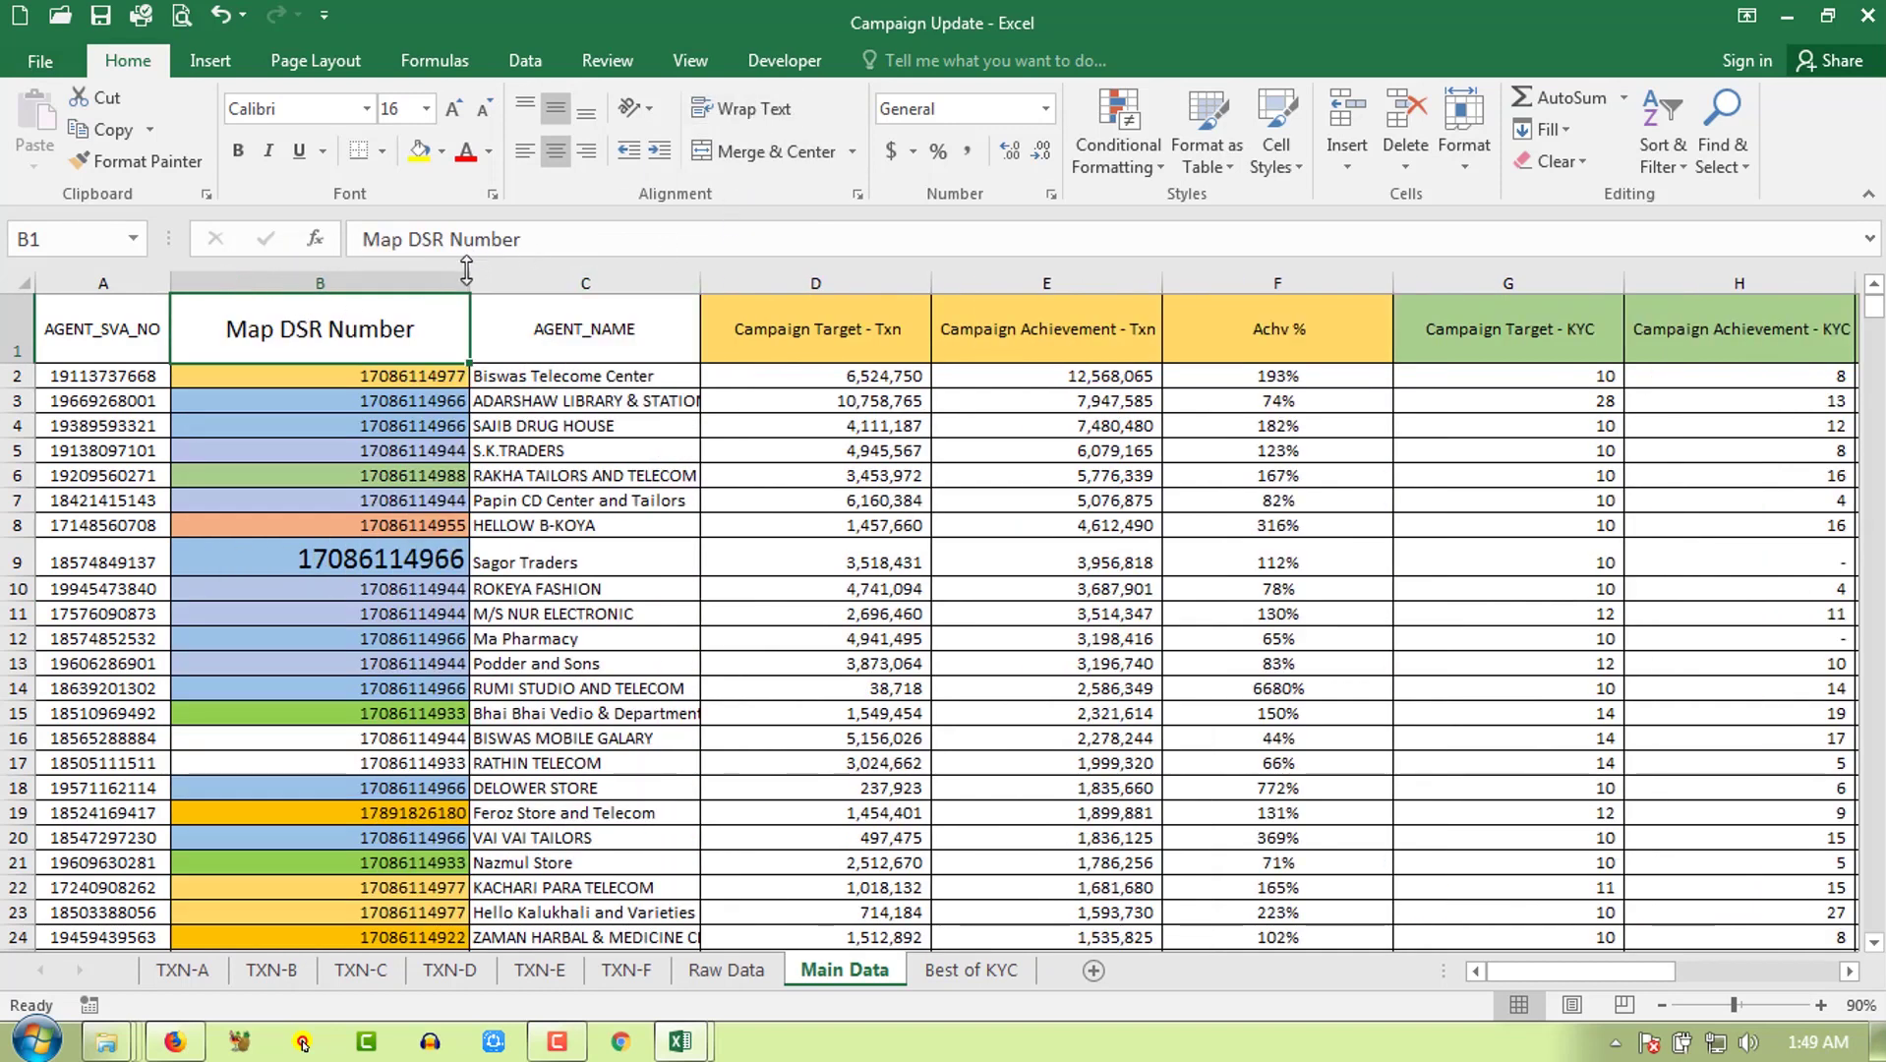
{"action": "left_click_drag", "start_coordinate": [467, 286], "coordinate": [311, 293]}
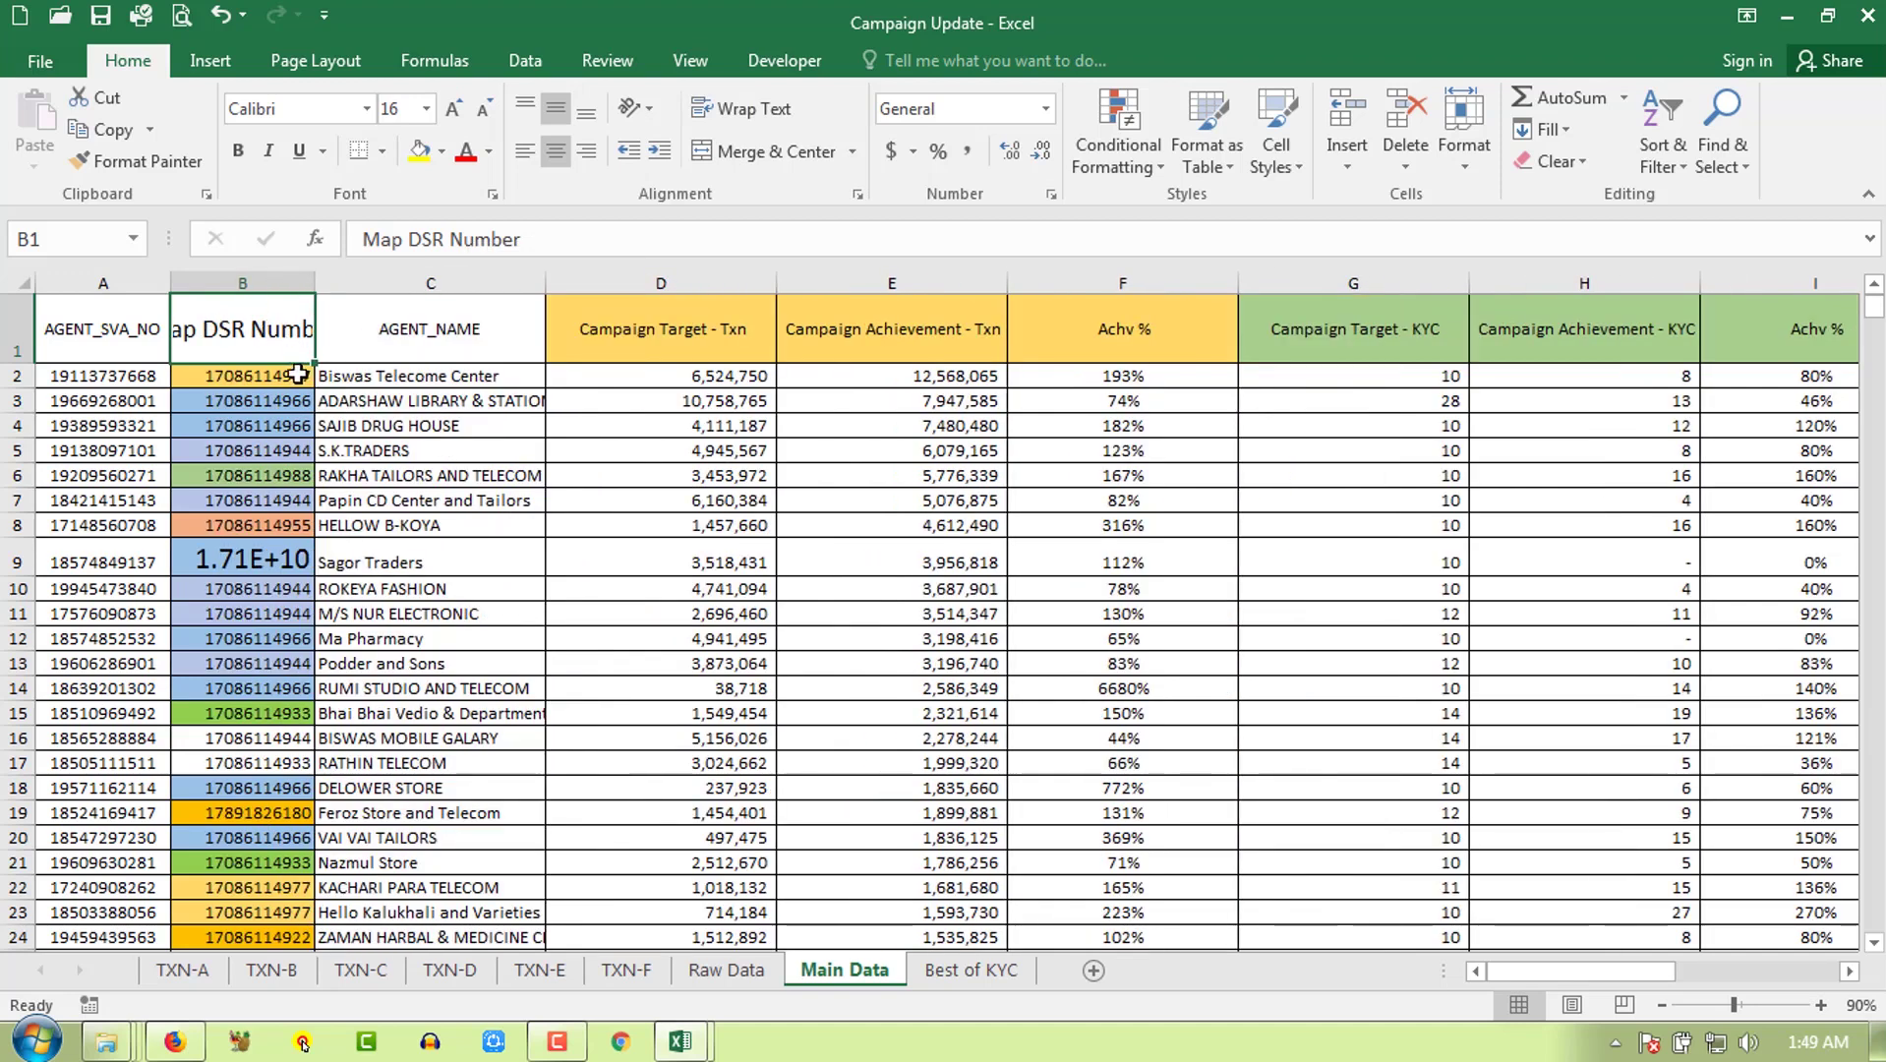
Step: Resize column D so the Campaign Target - Txn header fits on one line
{"action": "left_click", "coordinate": [661, 334]}
{"action": "left_click_drag", "start_coordinate": [776, 283], "coordinate": [671, 285]}
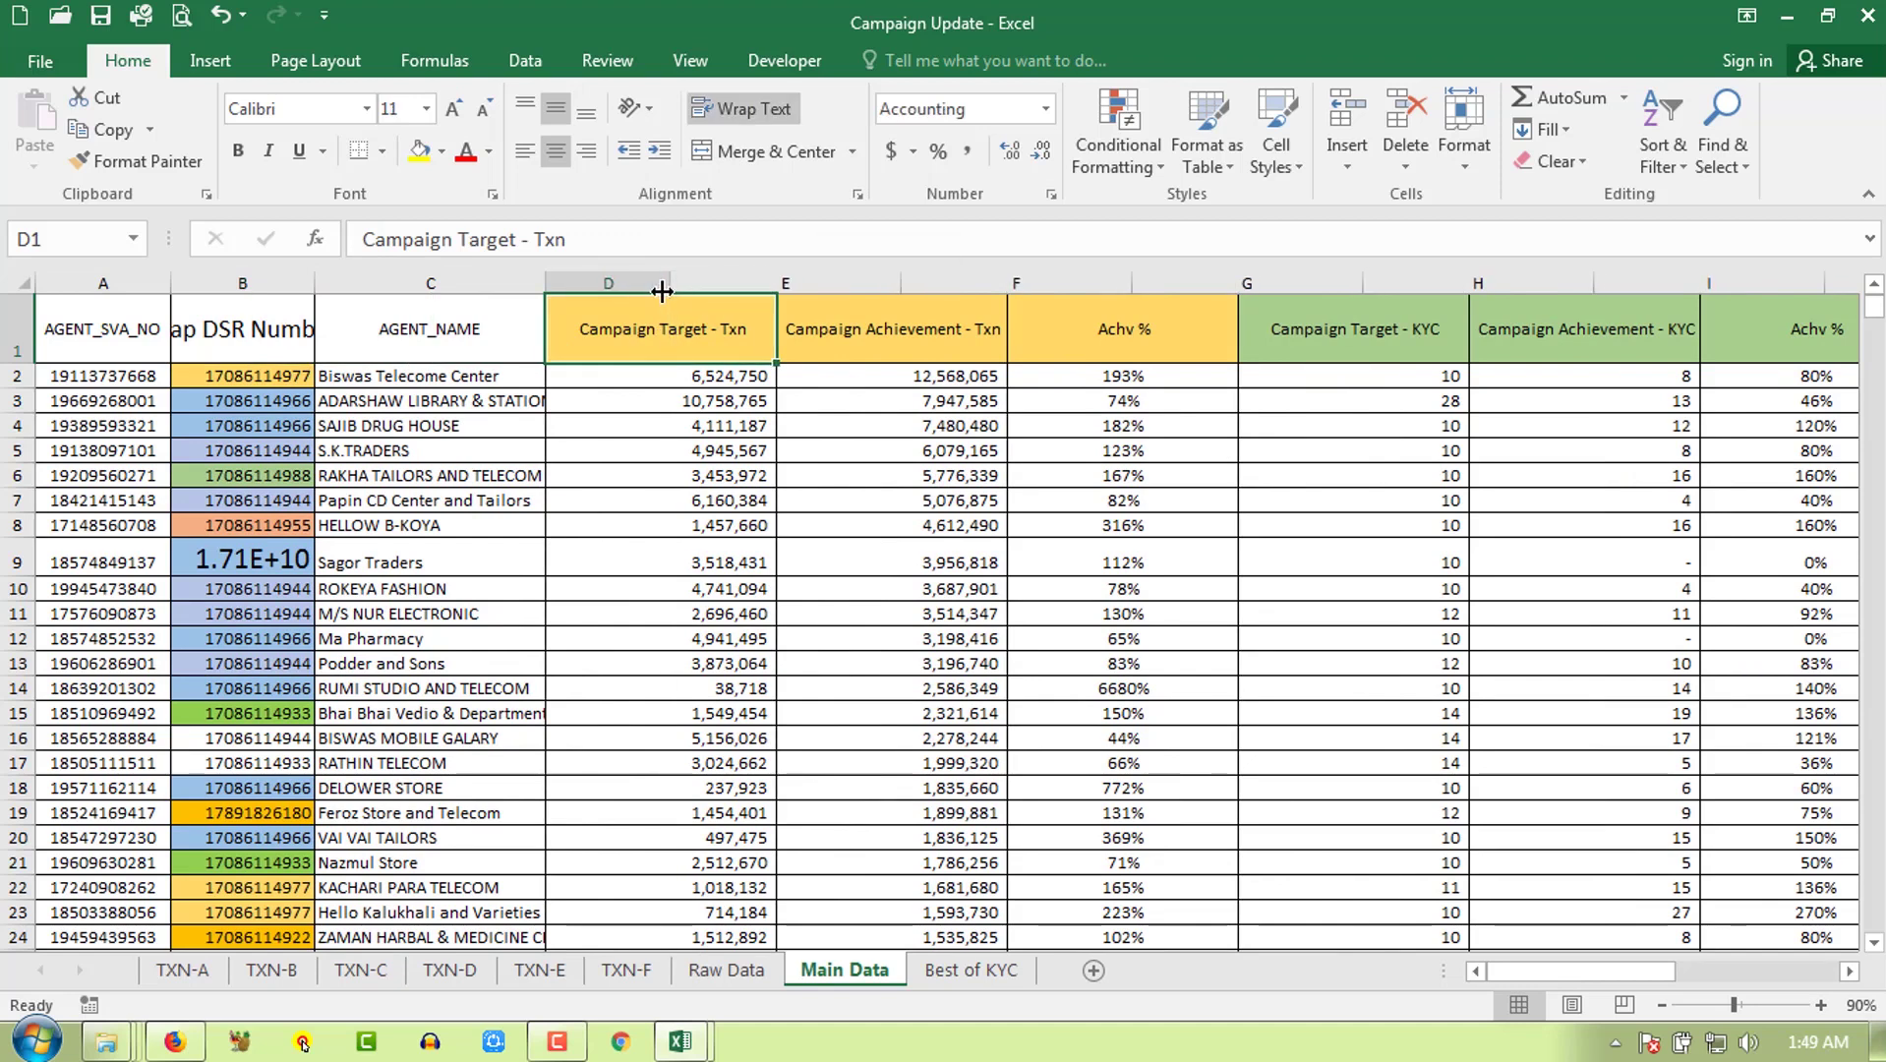
{"action": "left_click", "coordinate": [225, 327]}
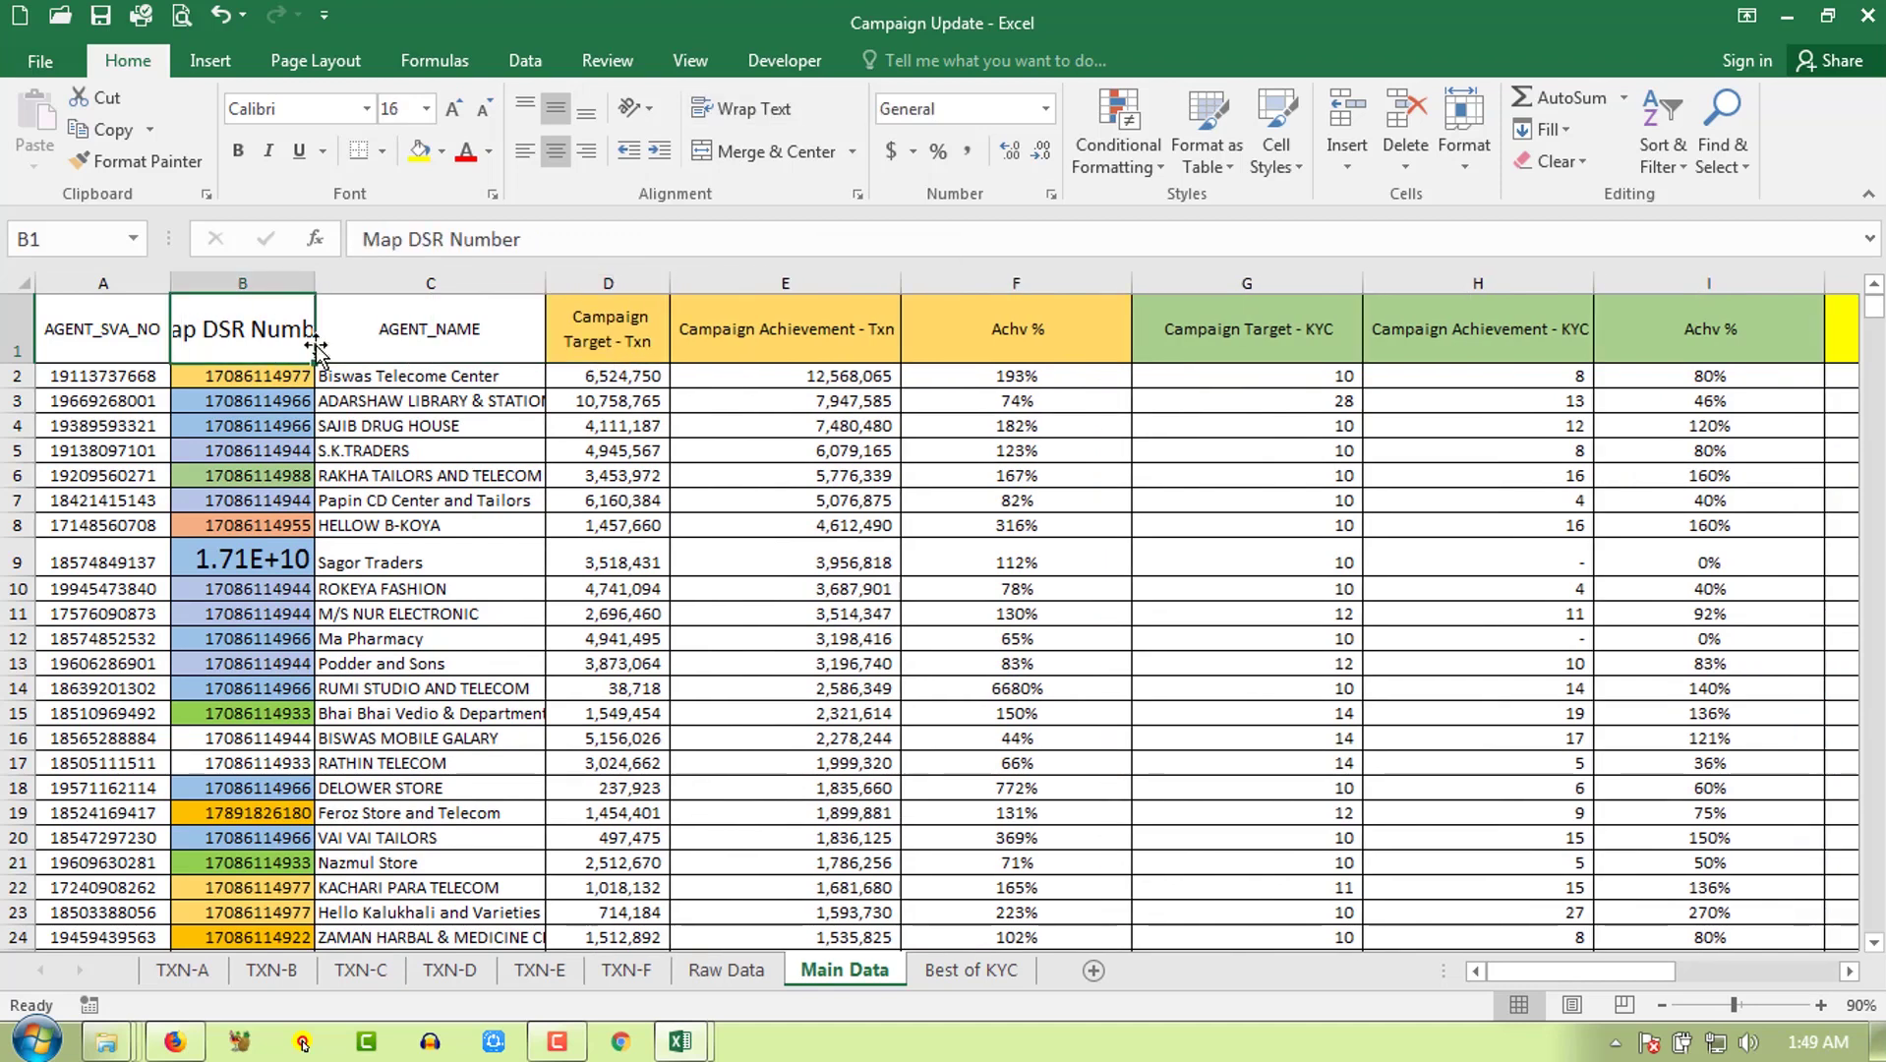
{"action": "left_click", "coordinate": [657, 340]}
{"action": "left_click_drag", "start_coordinate": [670, 284], "coordinate": [772, 307]}
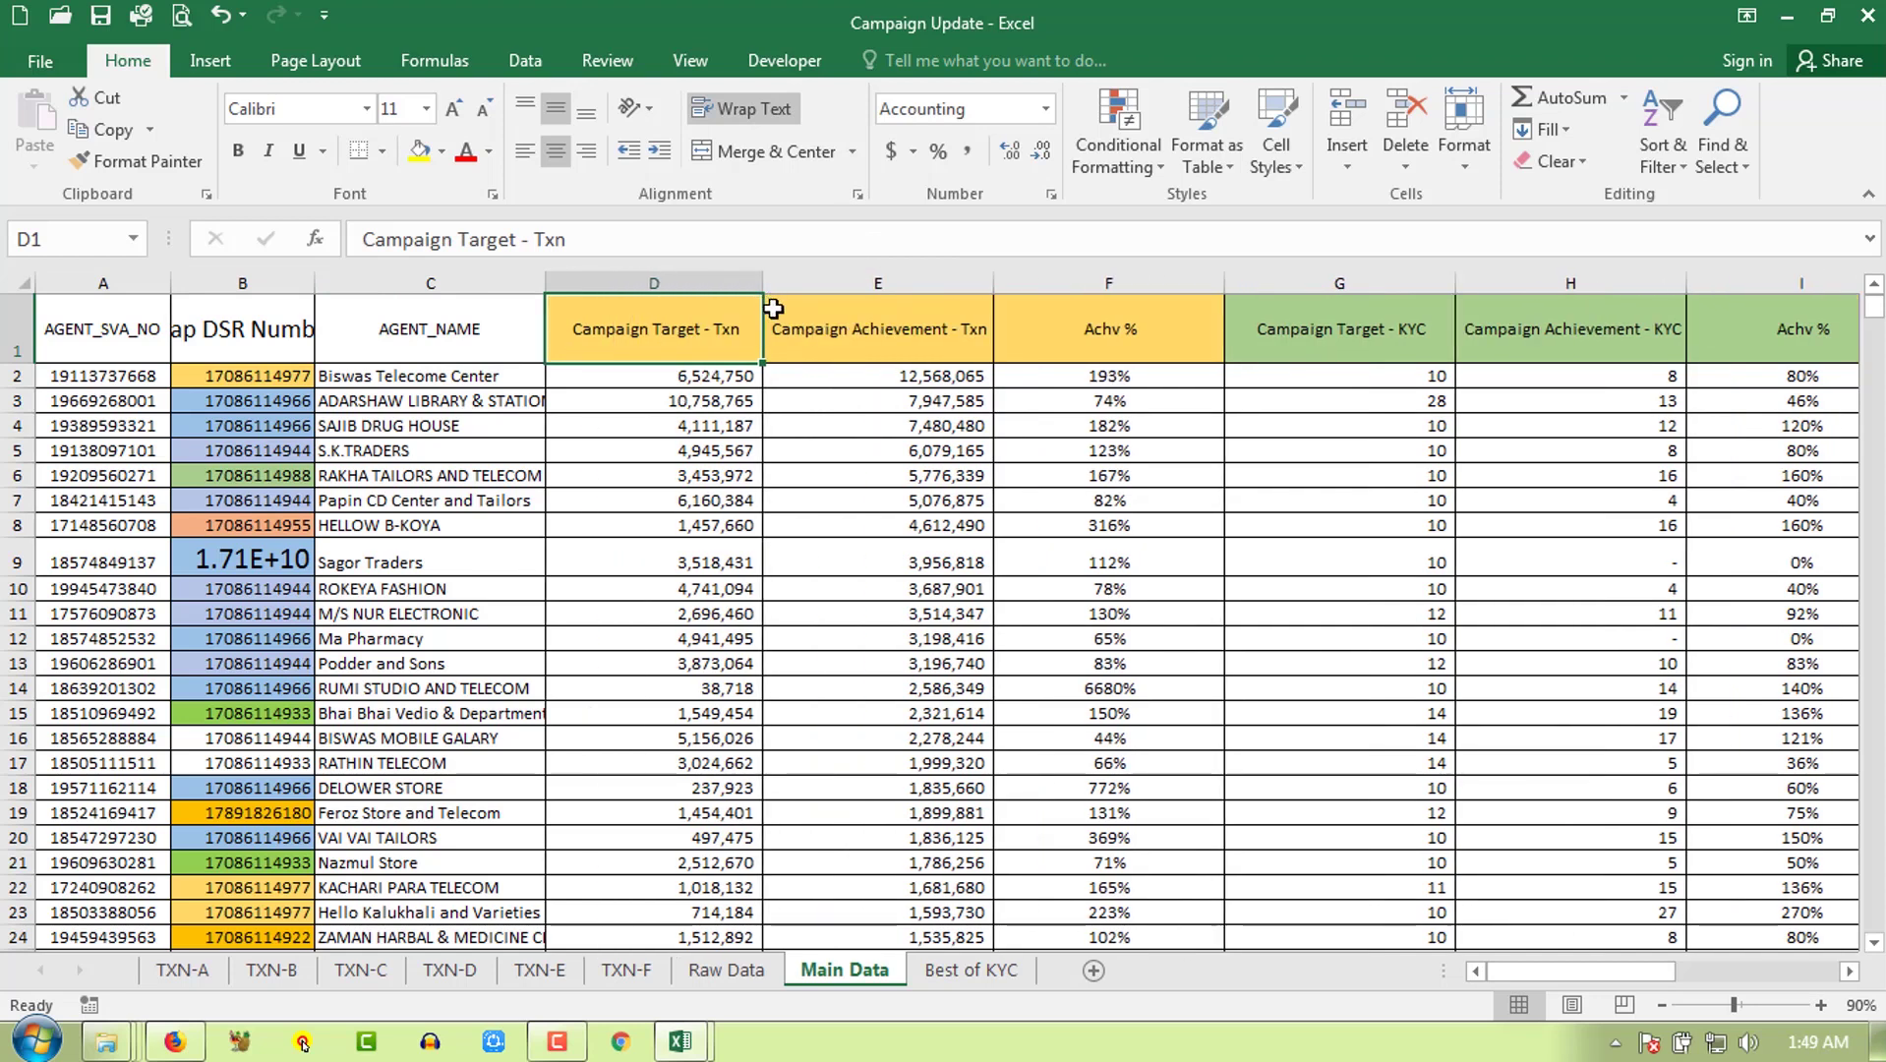
{"action": "left_click", "coordinate": [265, 328]}
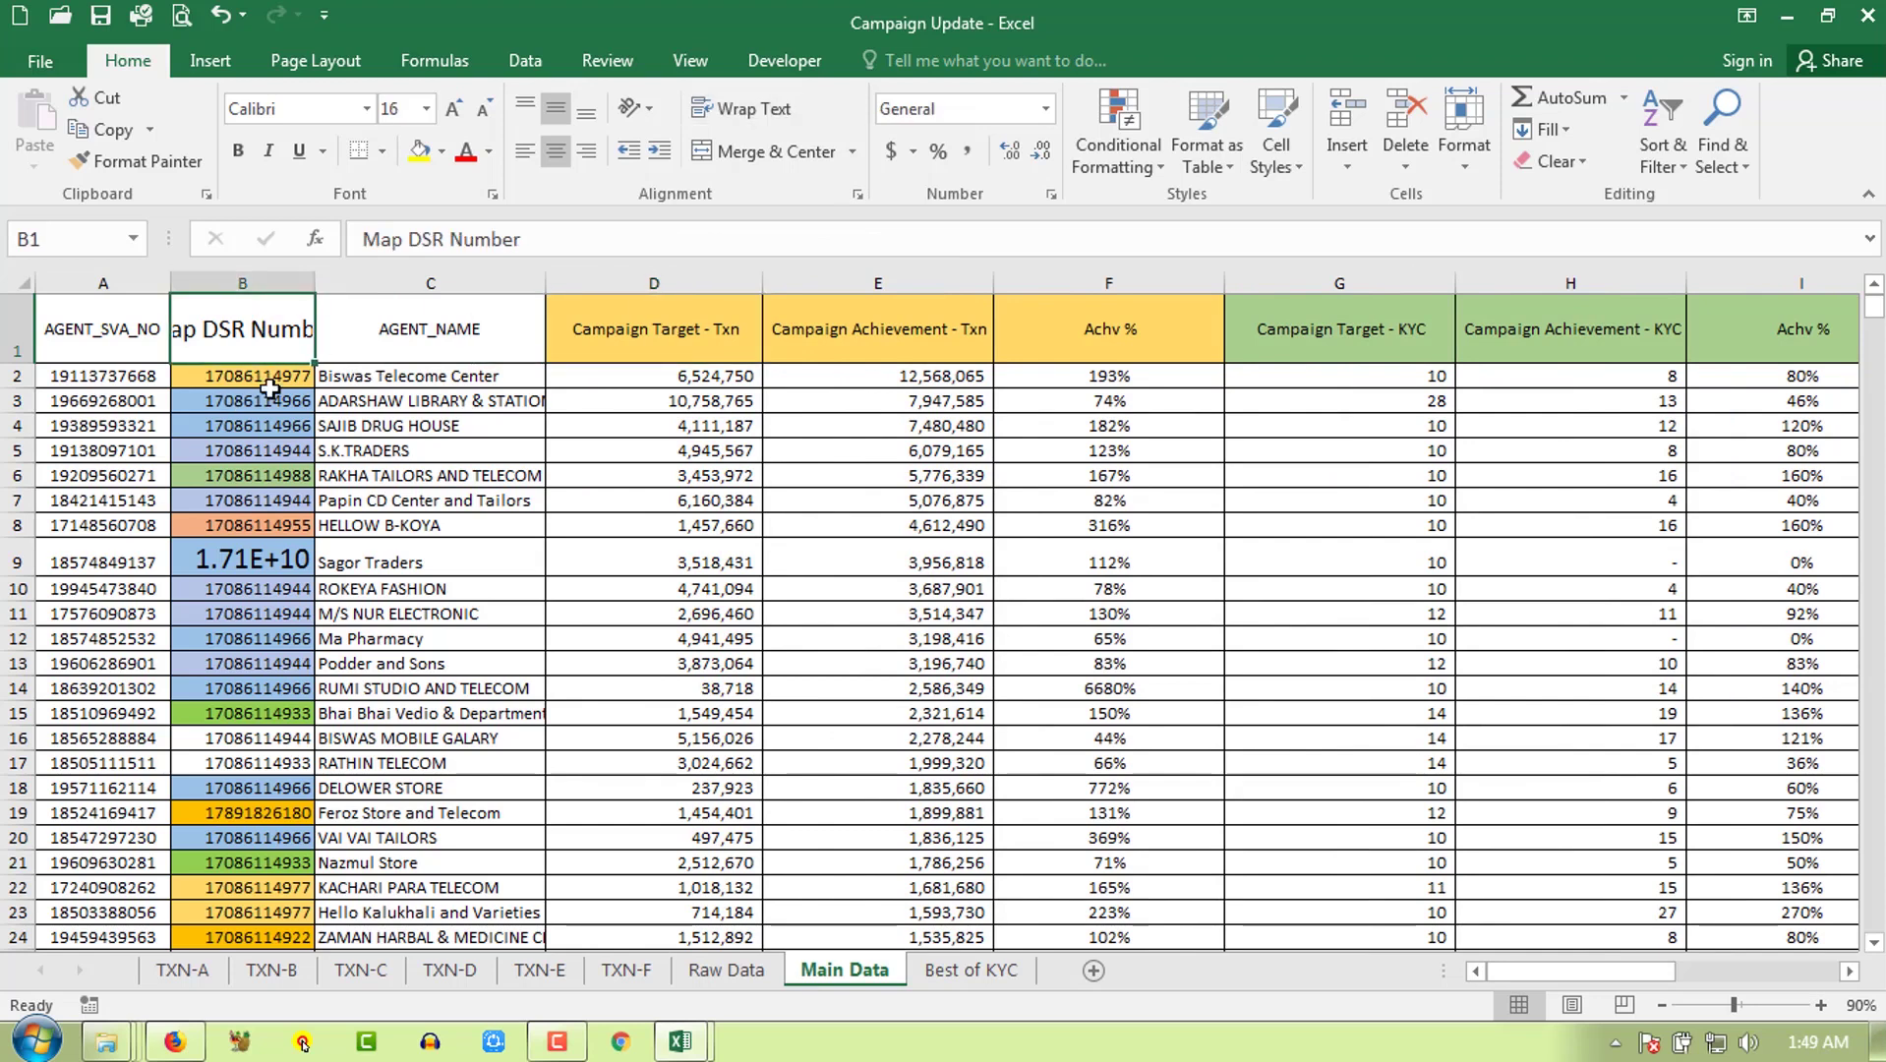
Step: Try wrapping the B1 header, adjusting column B width and row 1 height to 48 points
{"action": "left_click", "coordinate": [747, 112]}
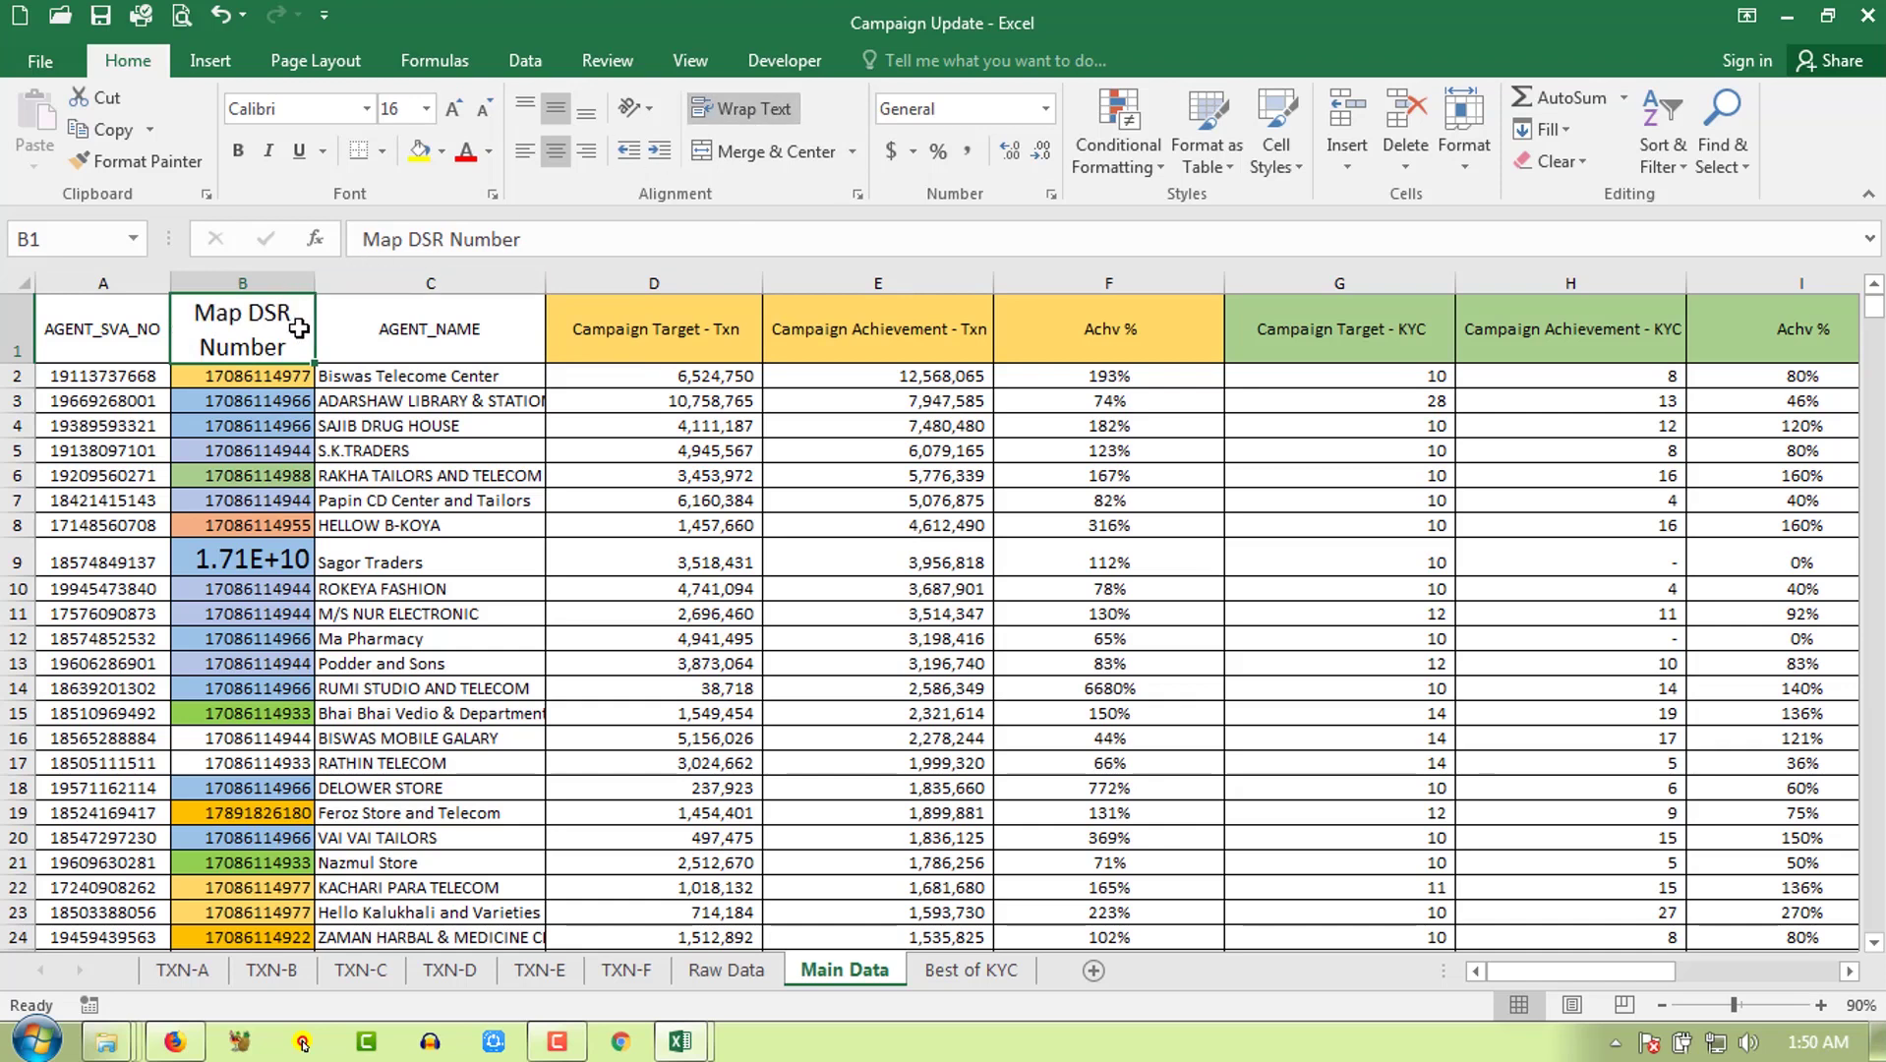
{"action": "mouse_move", "coordinate": [316, 283]}
{"action": "left_mouse_down"}
{"action": "mouse_move", "coordinate": [448, 284]}
{"action": "mouse_move", "coordinate": [285, 287]}
{"action": "mouse_move", "coordinate": [240, 324]}
{"action": "left_mouse_up"}
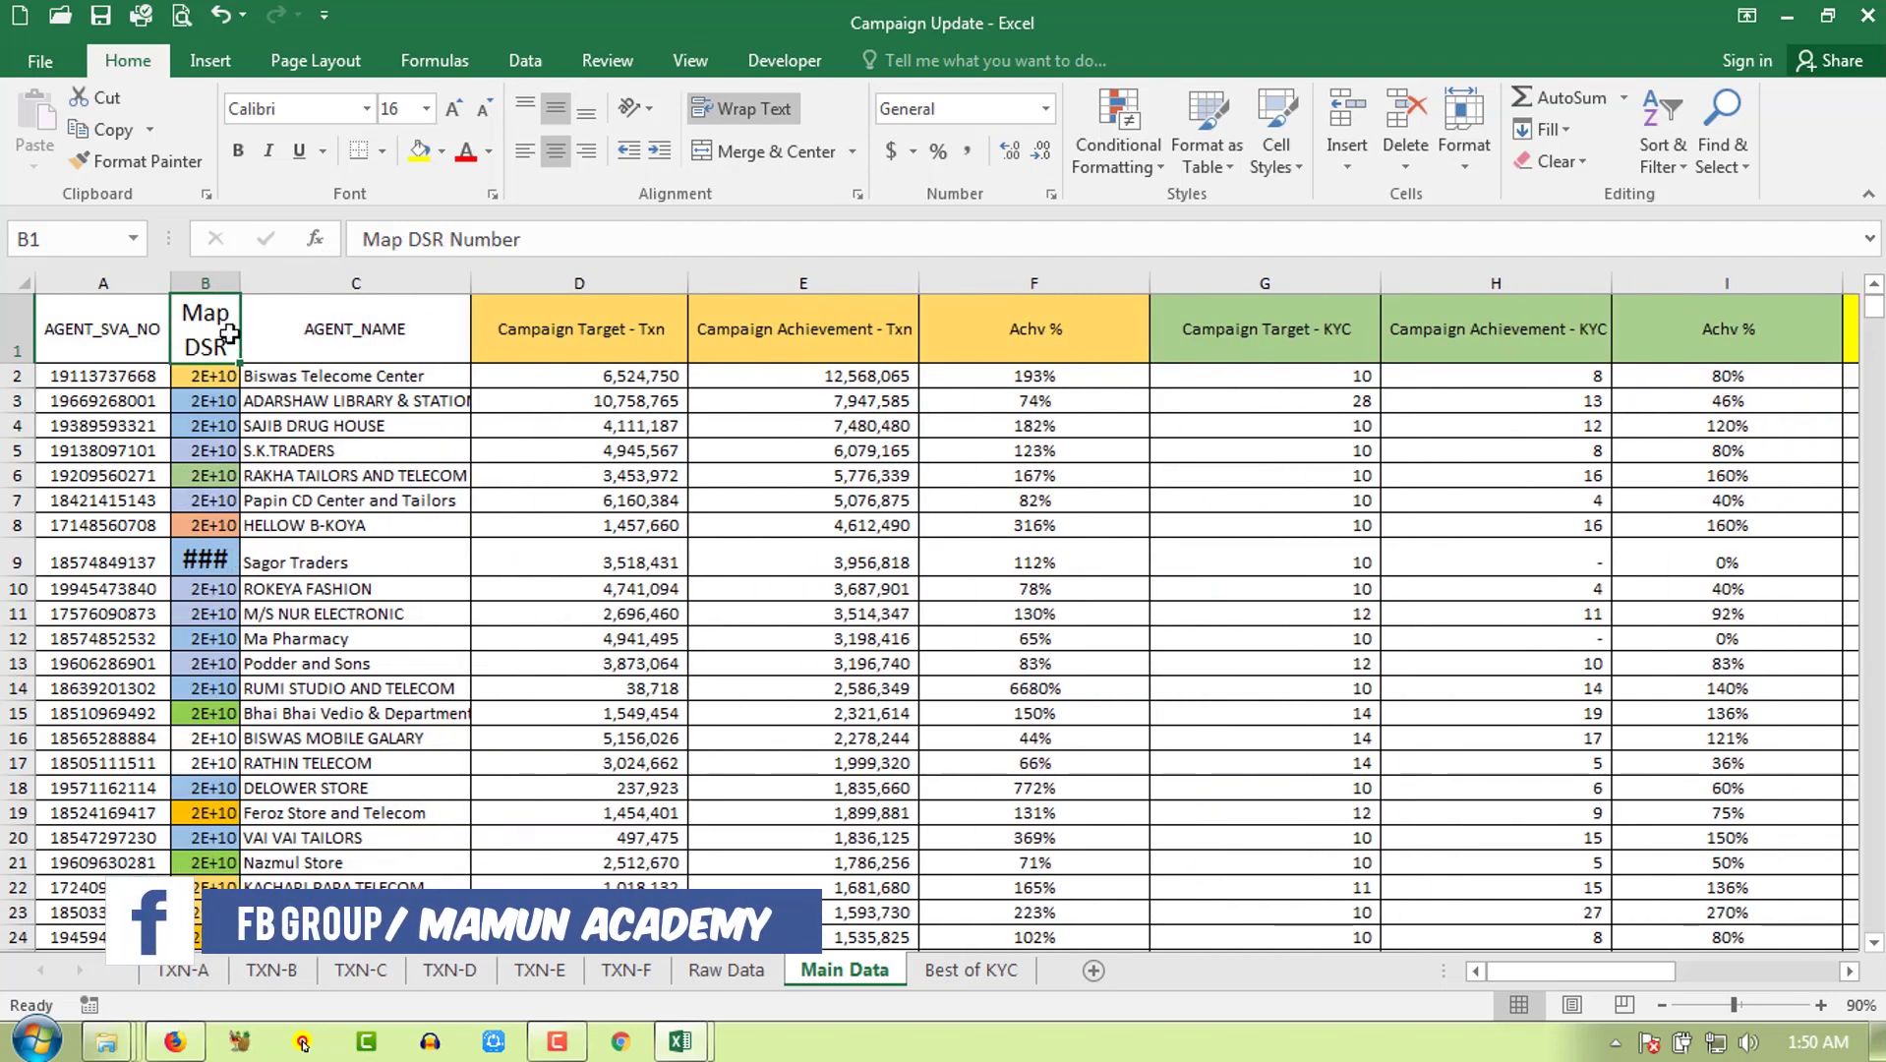
{"action": "left_click_drag", "start_coordinate": [19, 359], "coordinate": [20, 430]}
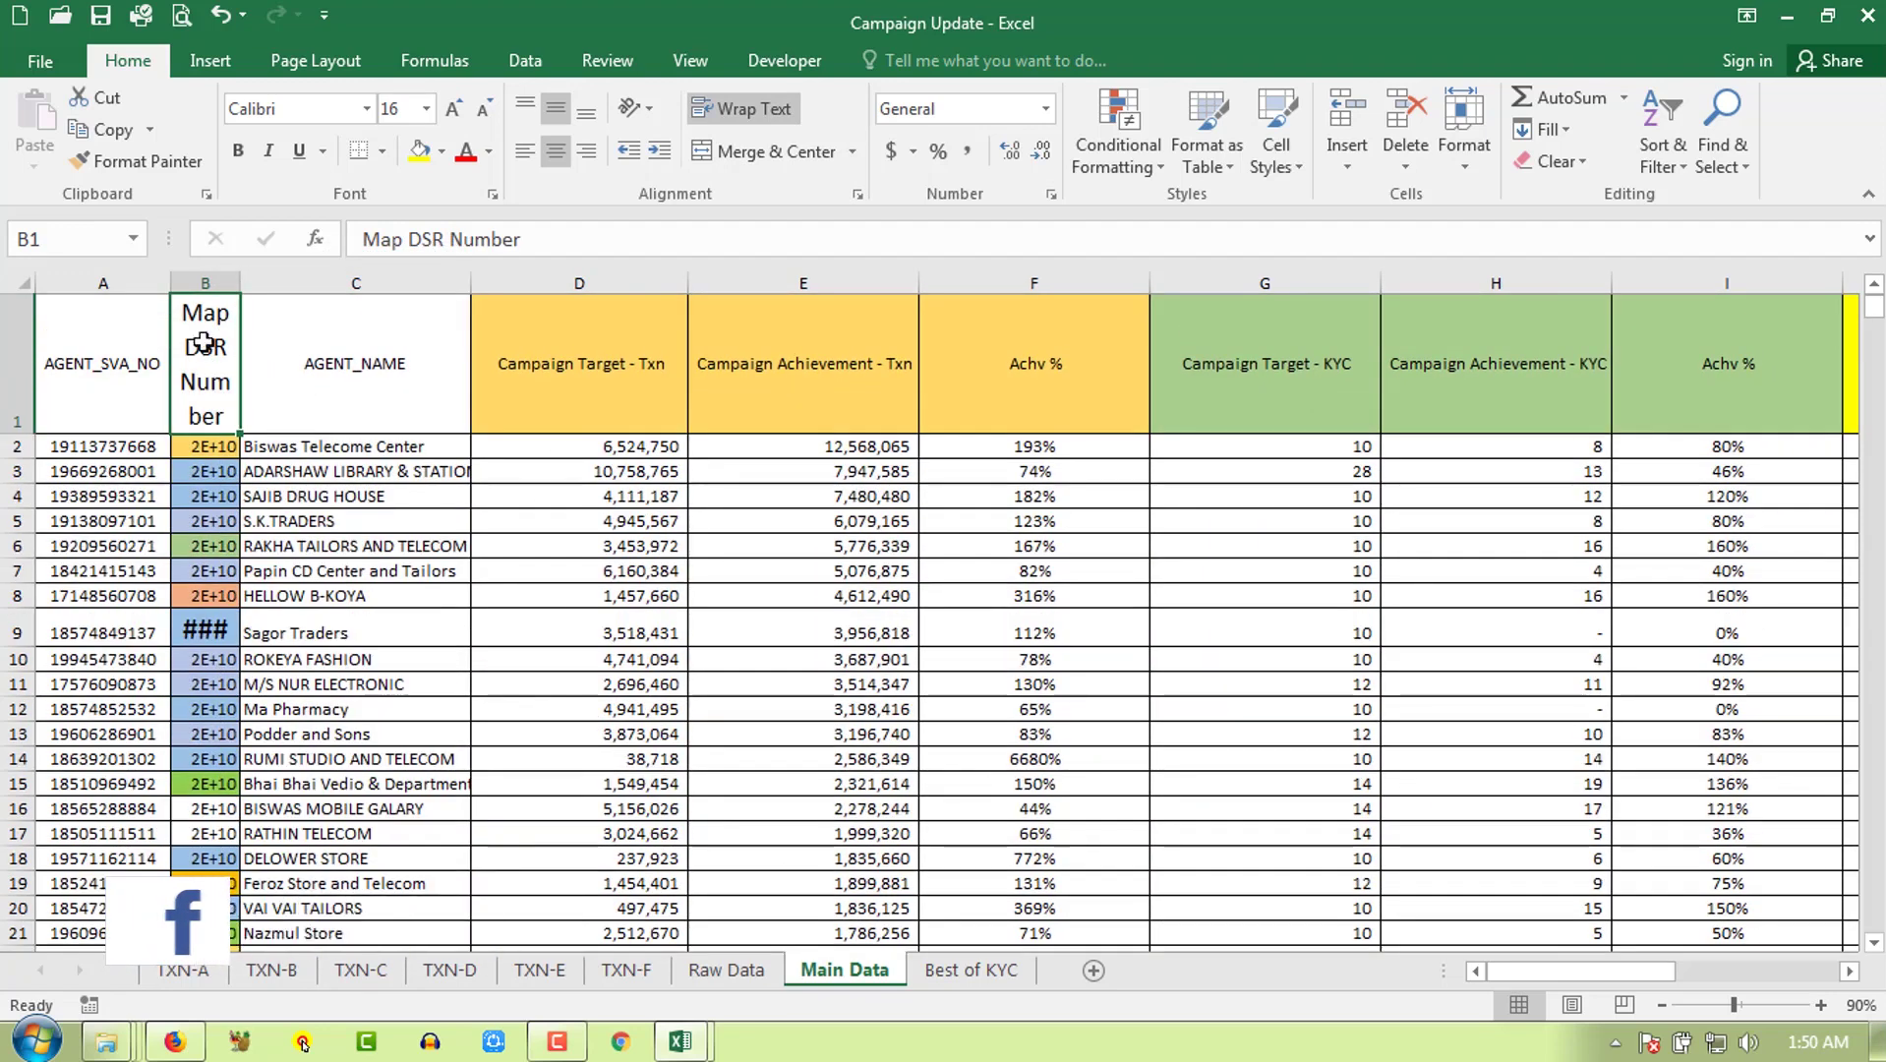
{"action": "left_click_drag", "start_coordinate": [240, 283], "coordinate": [302, 283]}
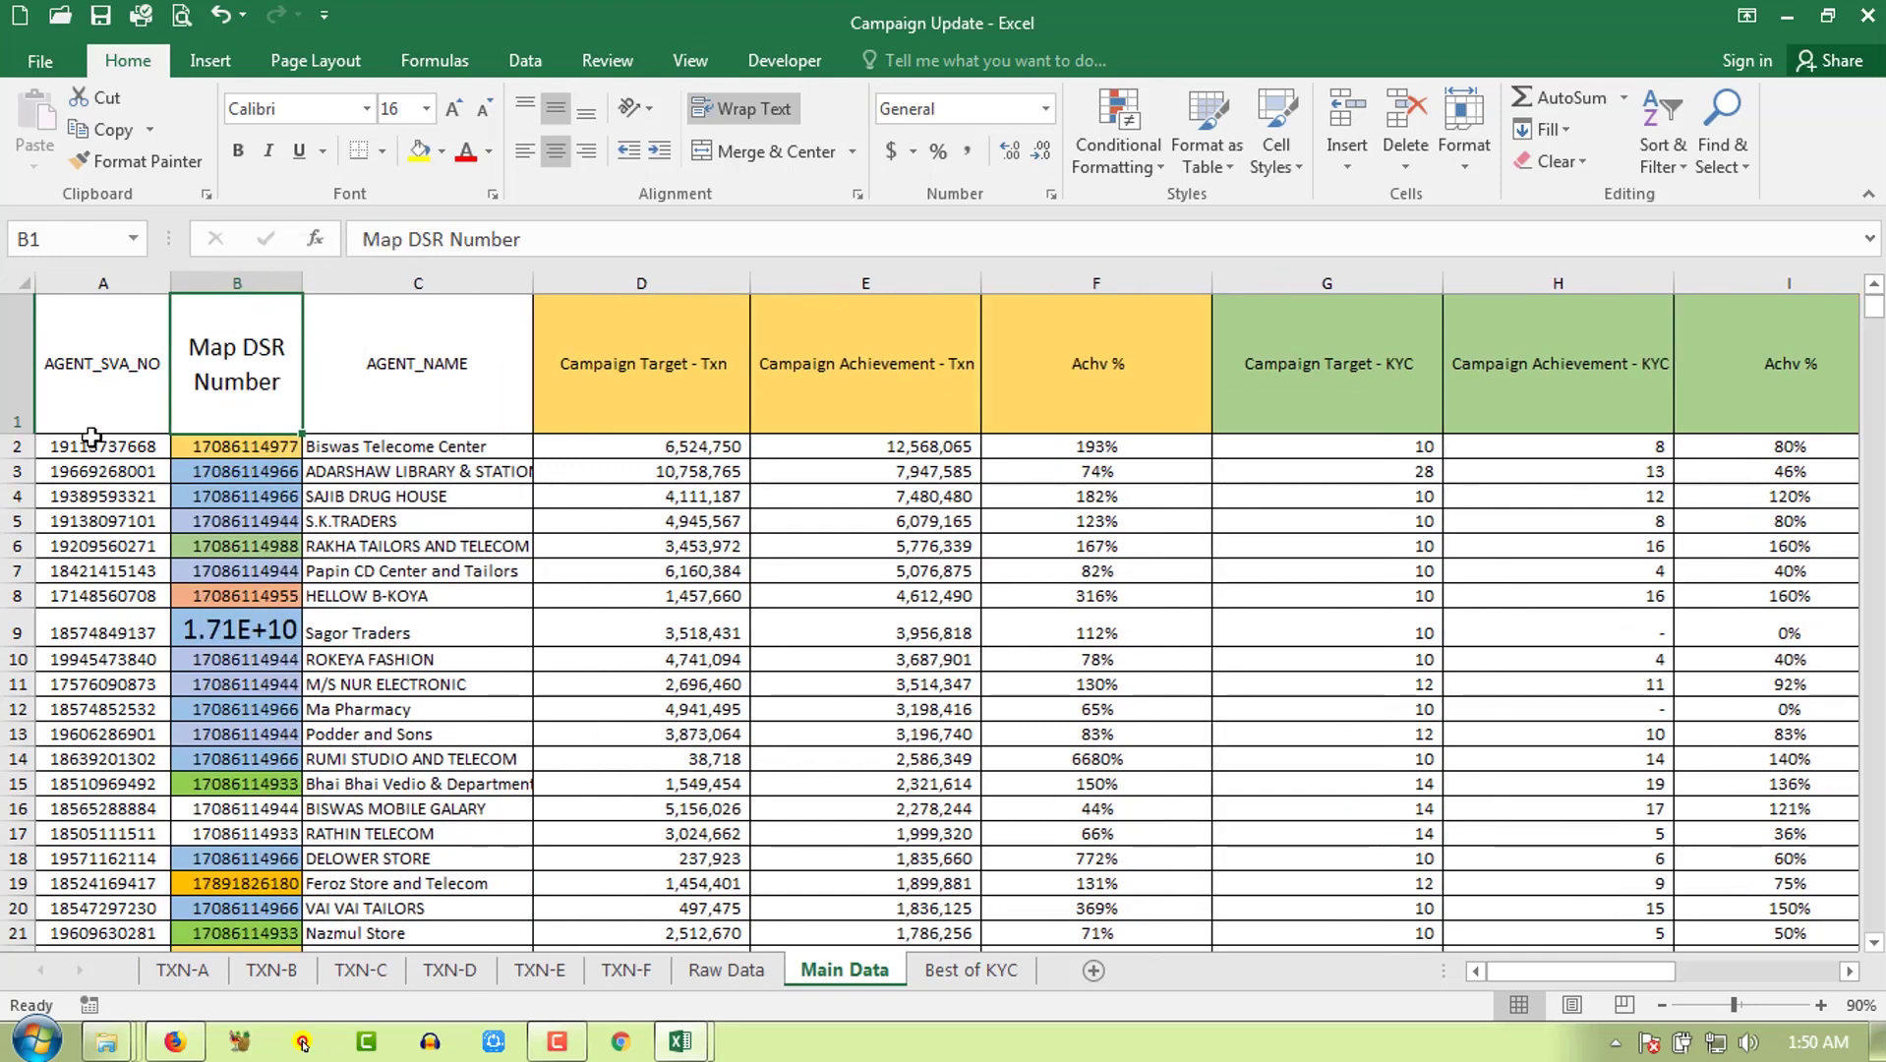
{"action": "left_click_drag", "start_coordinate": [20, 433], "coordinate": [13, 352]}
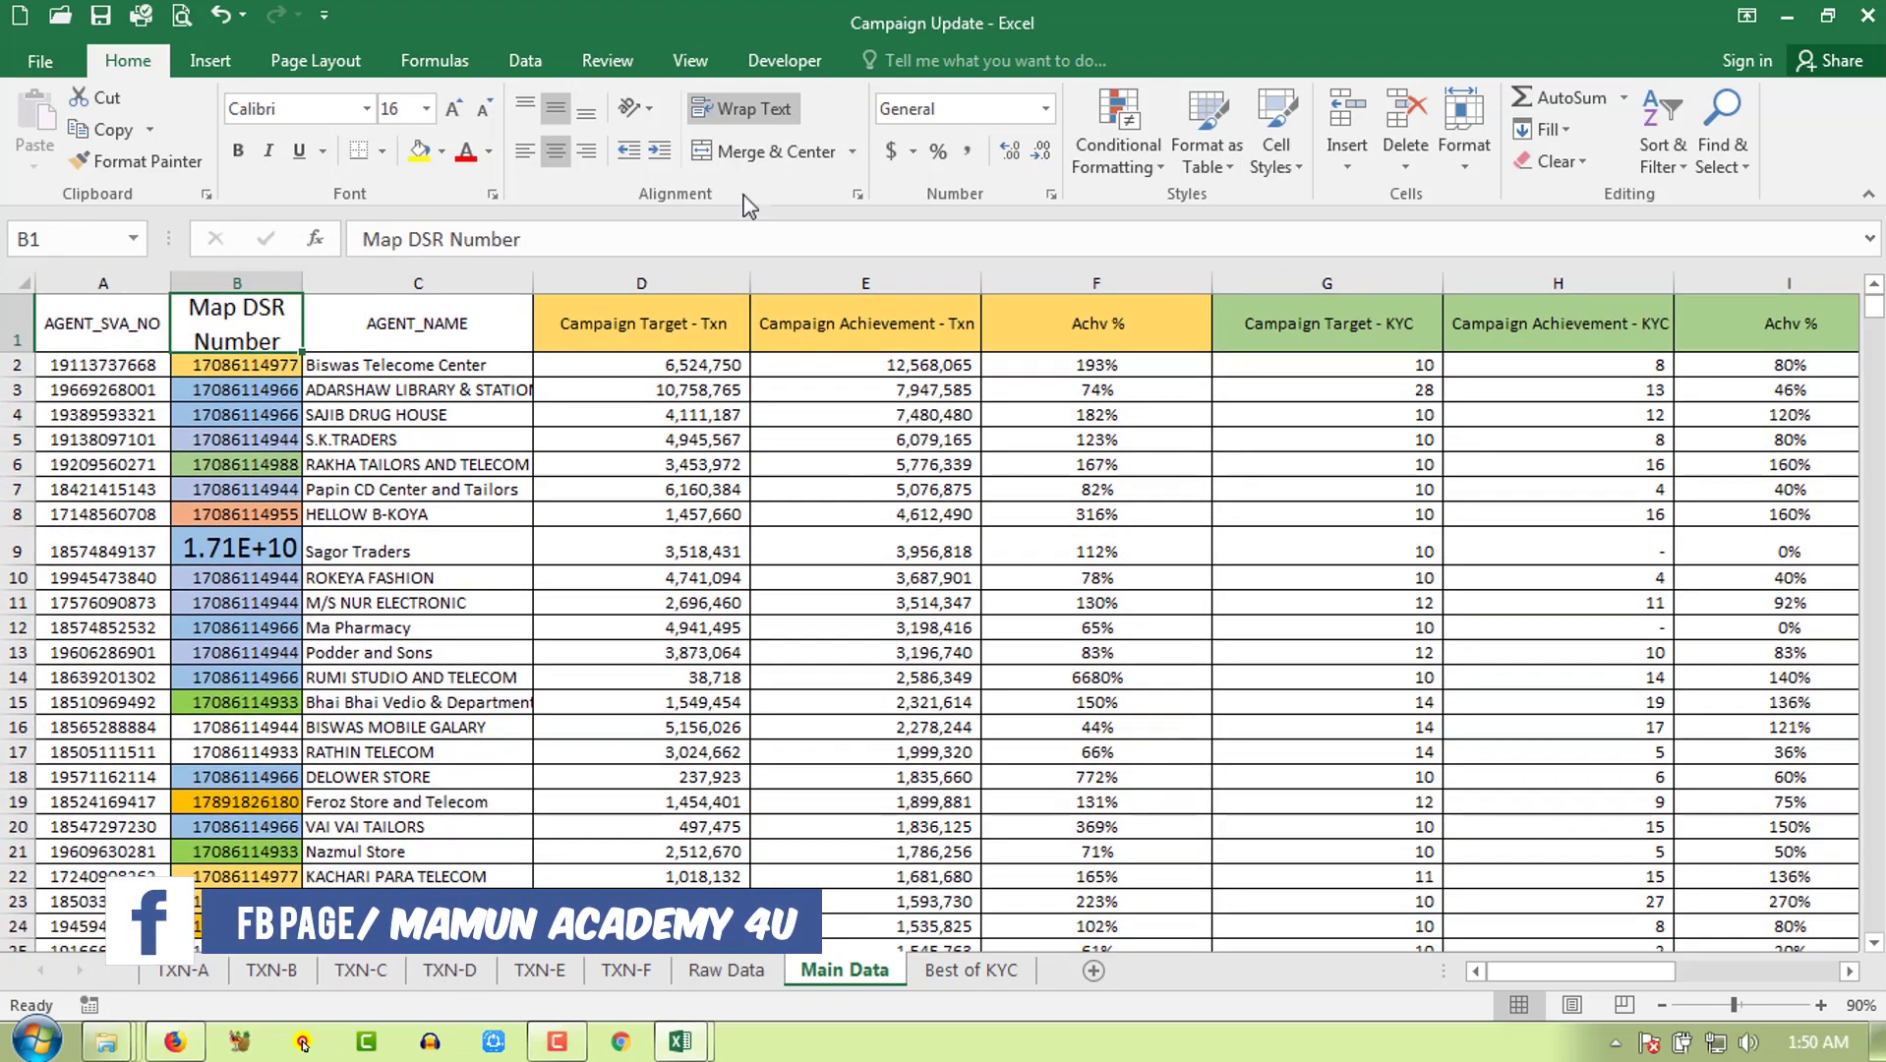
{"action": "left_click", "coordinate": [753, 108]}
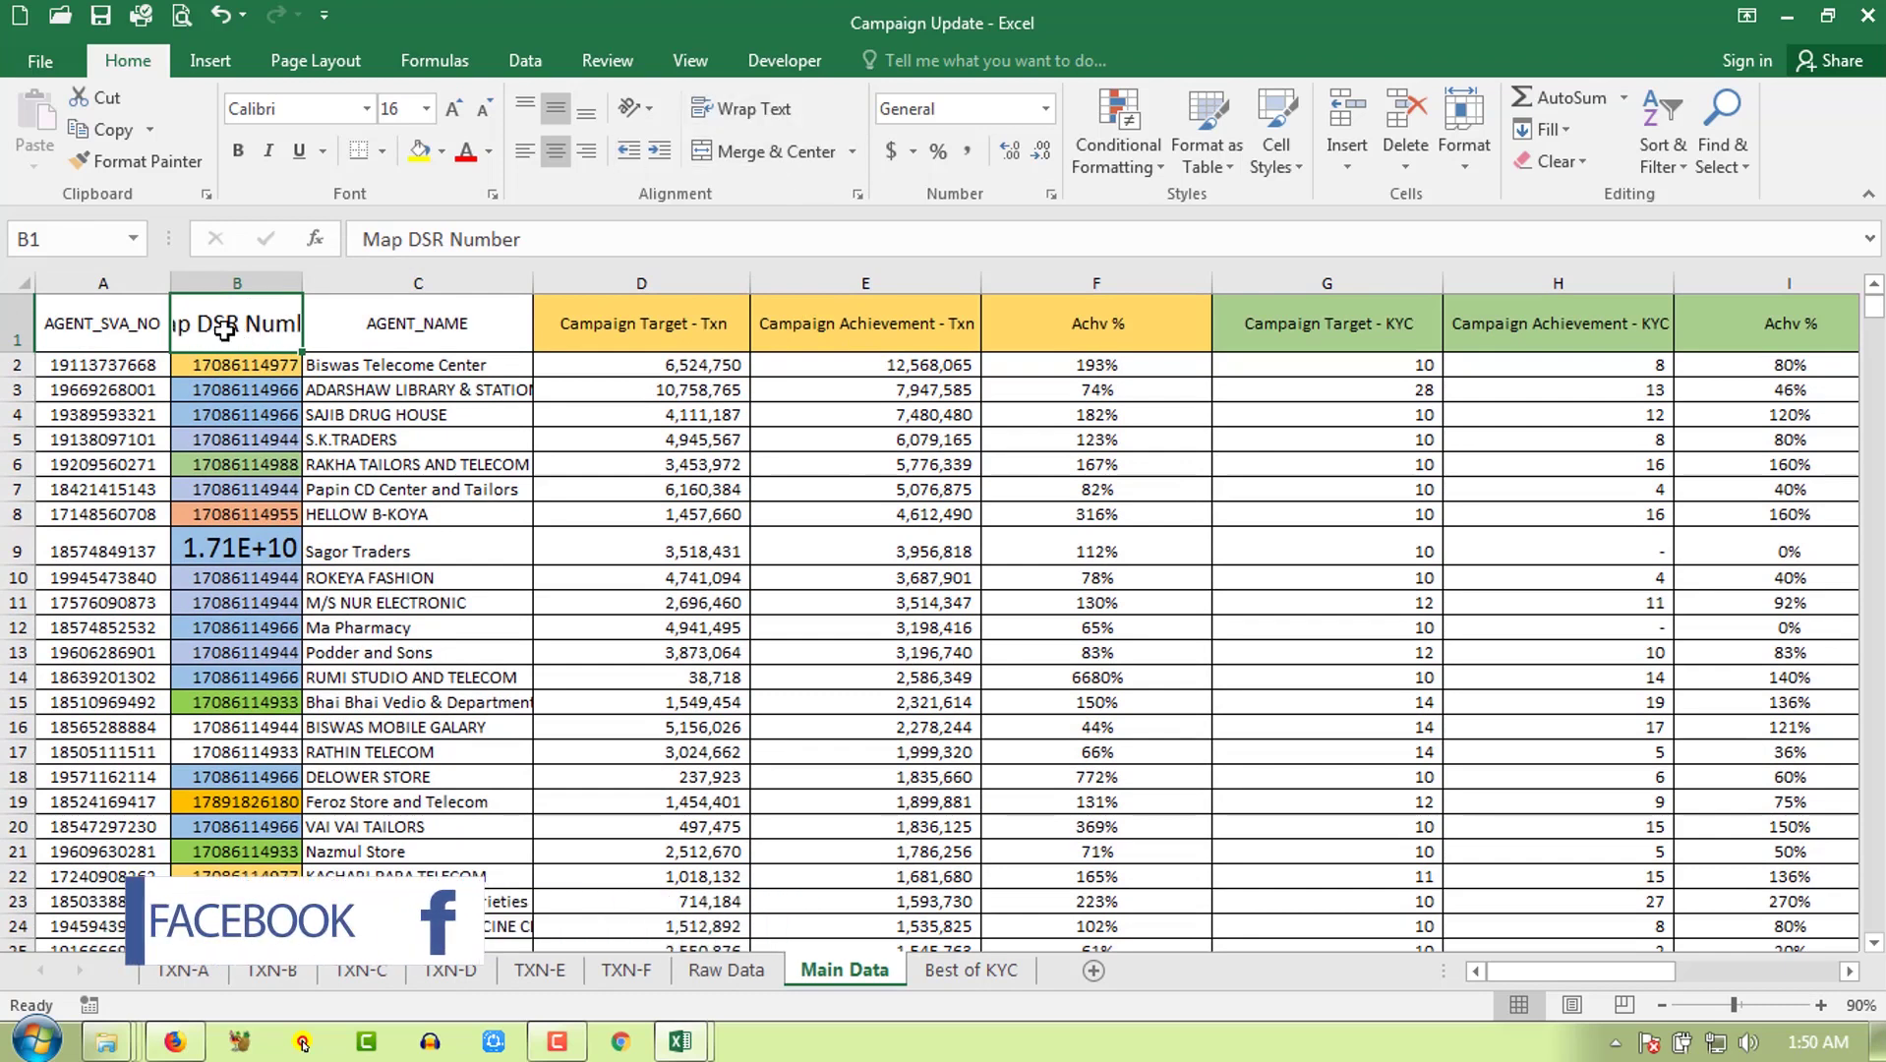
{"action": "left_click", "coordinate": [526, 153]}
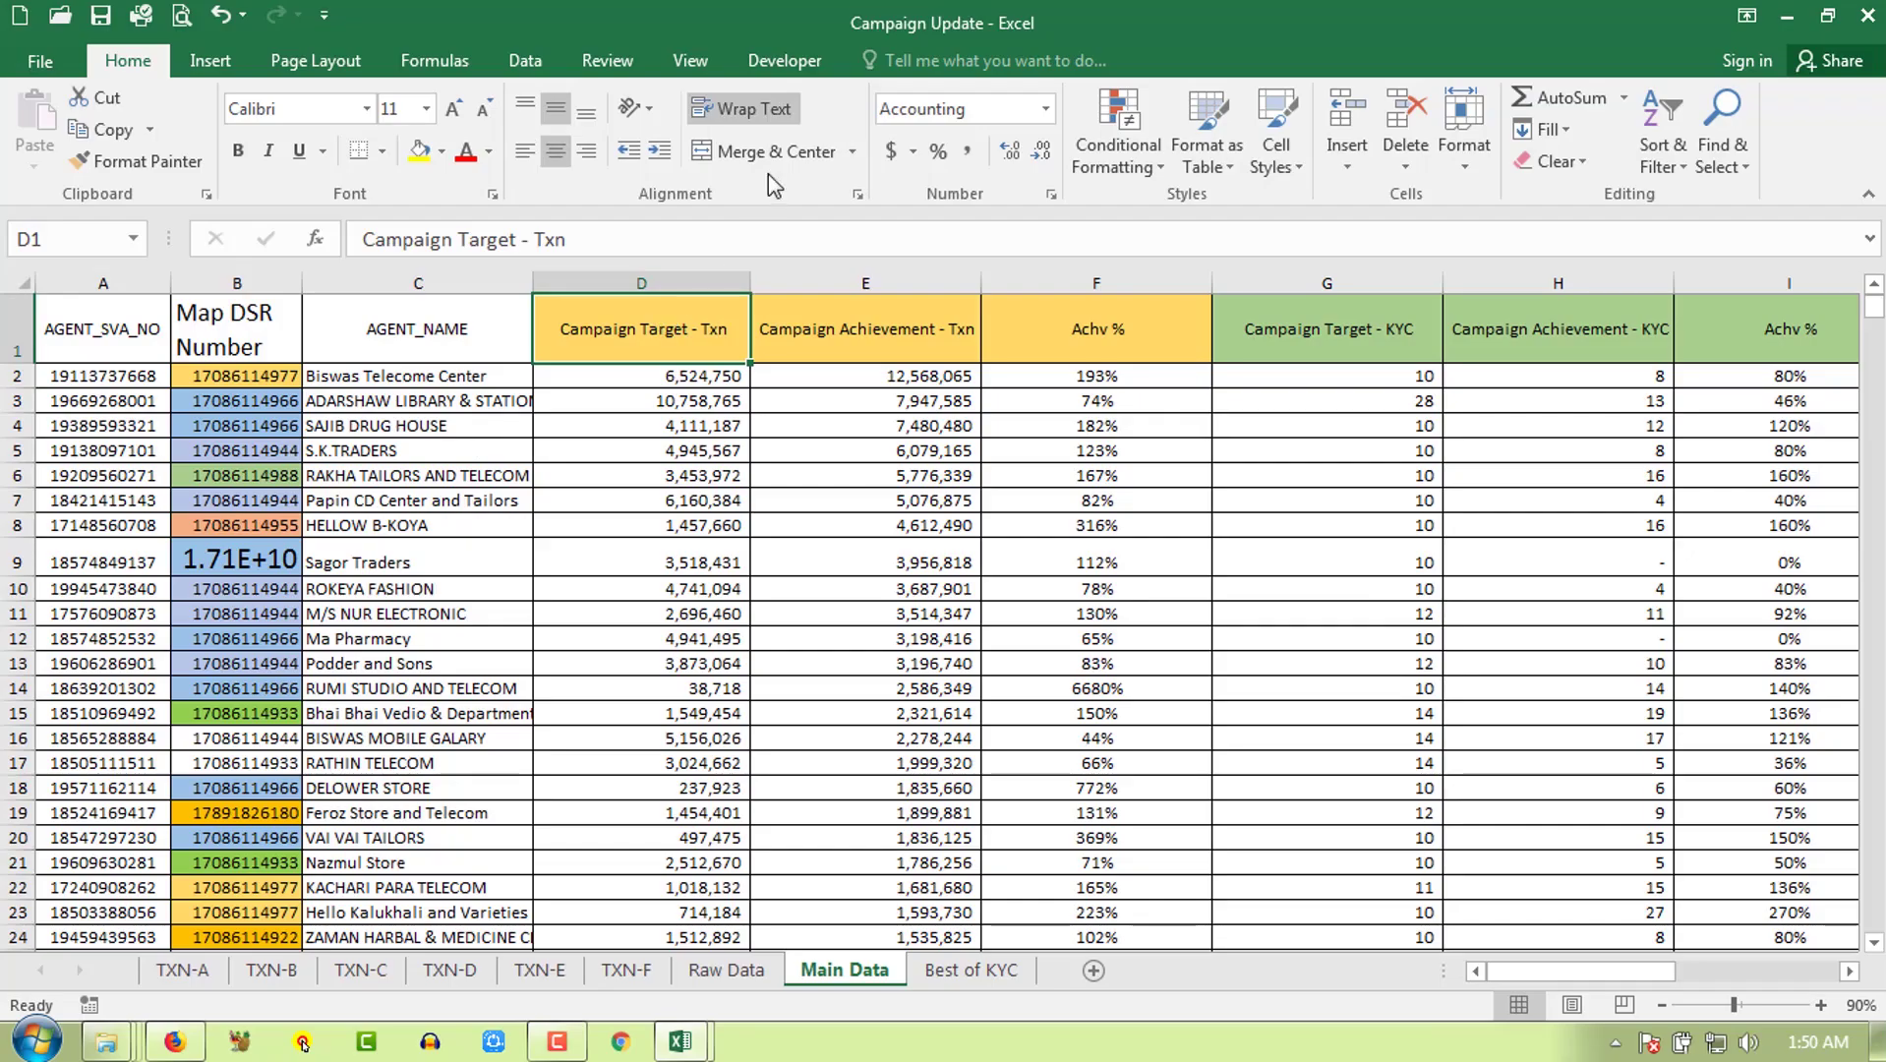
Step: Narrow column D and toggle Wrap Text so the Campaign Target - Txn header wraps
{"action": "left_click", "coordinate": [732, 283]}
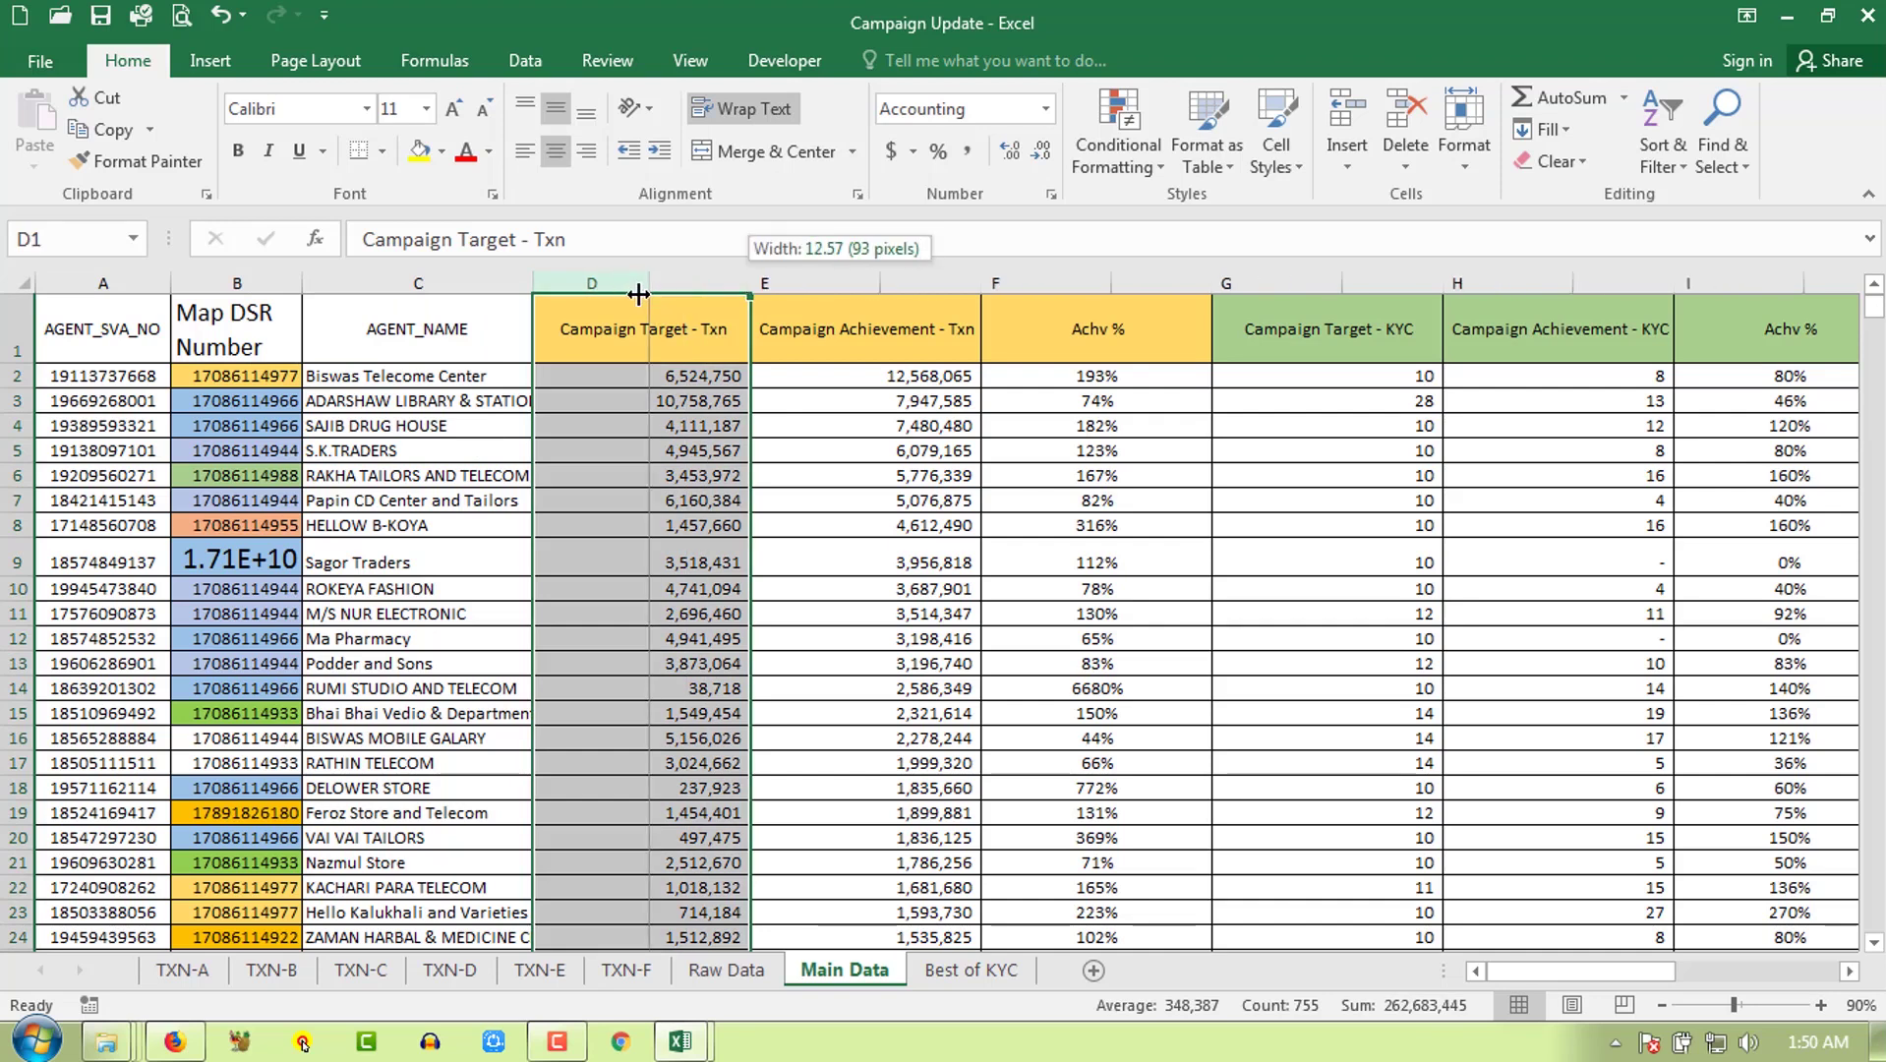
{"action": "left_click_drag", "start_coordinate": [747, 282], "coordinate": [640, 282]}
{"action": "left_click", "coordinate": [590, 329]}
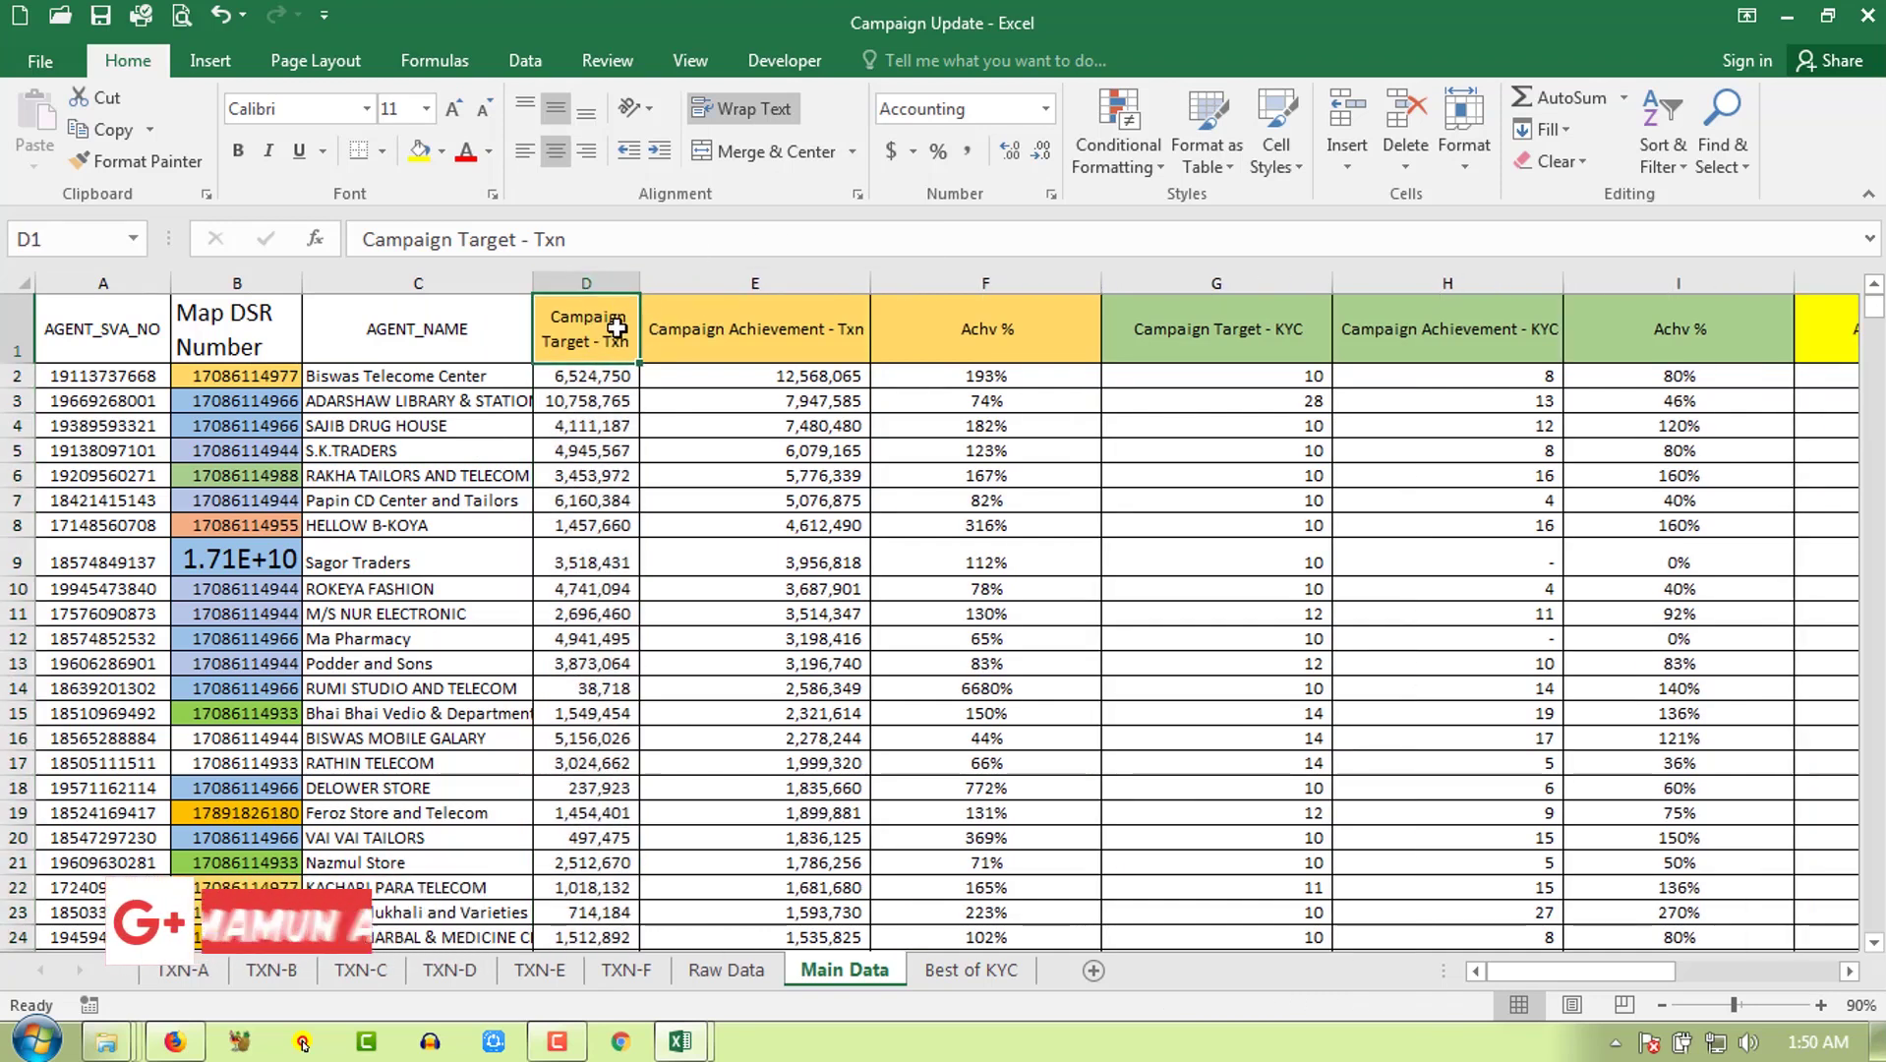
{"action": "left_click", "coordinate": [745, 108]}
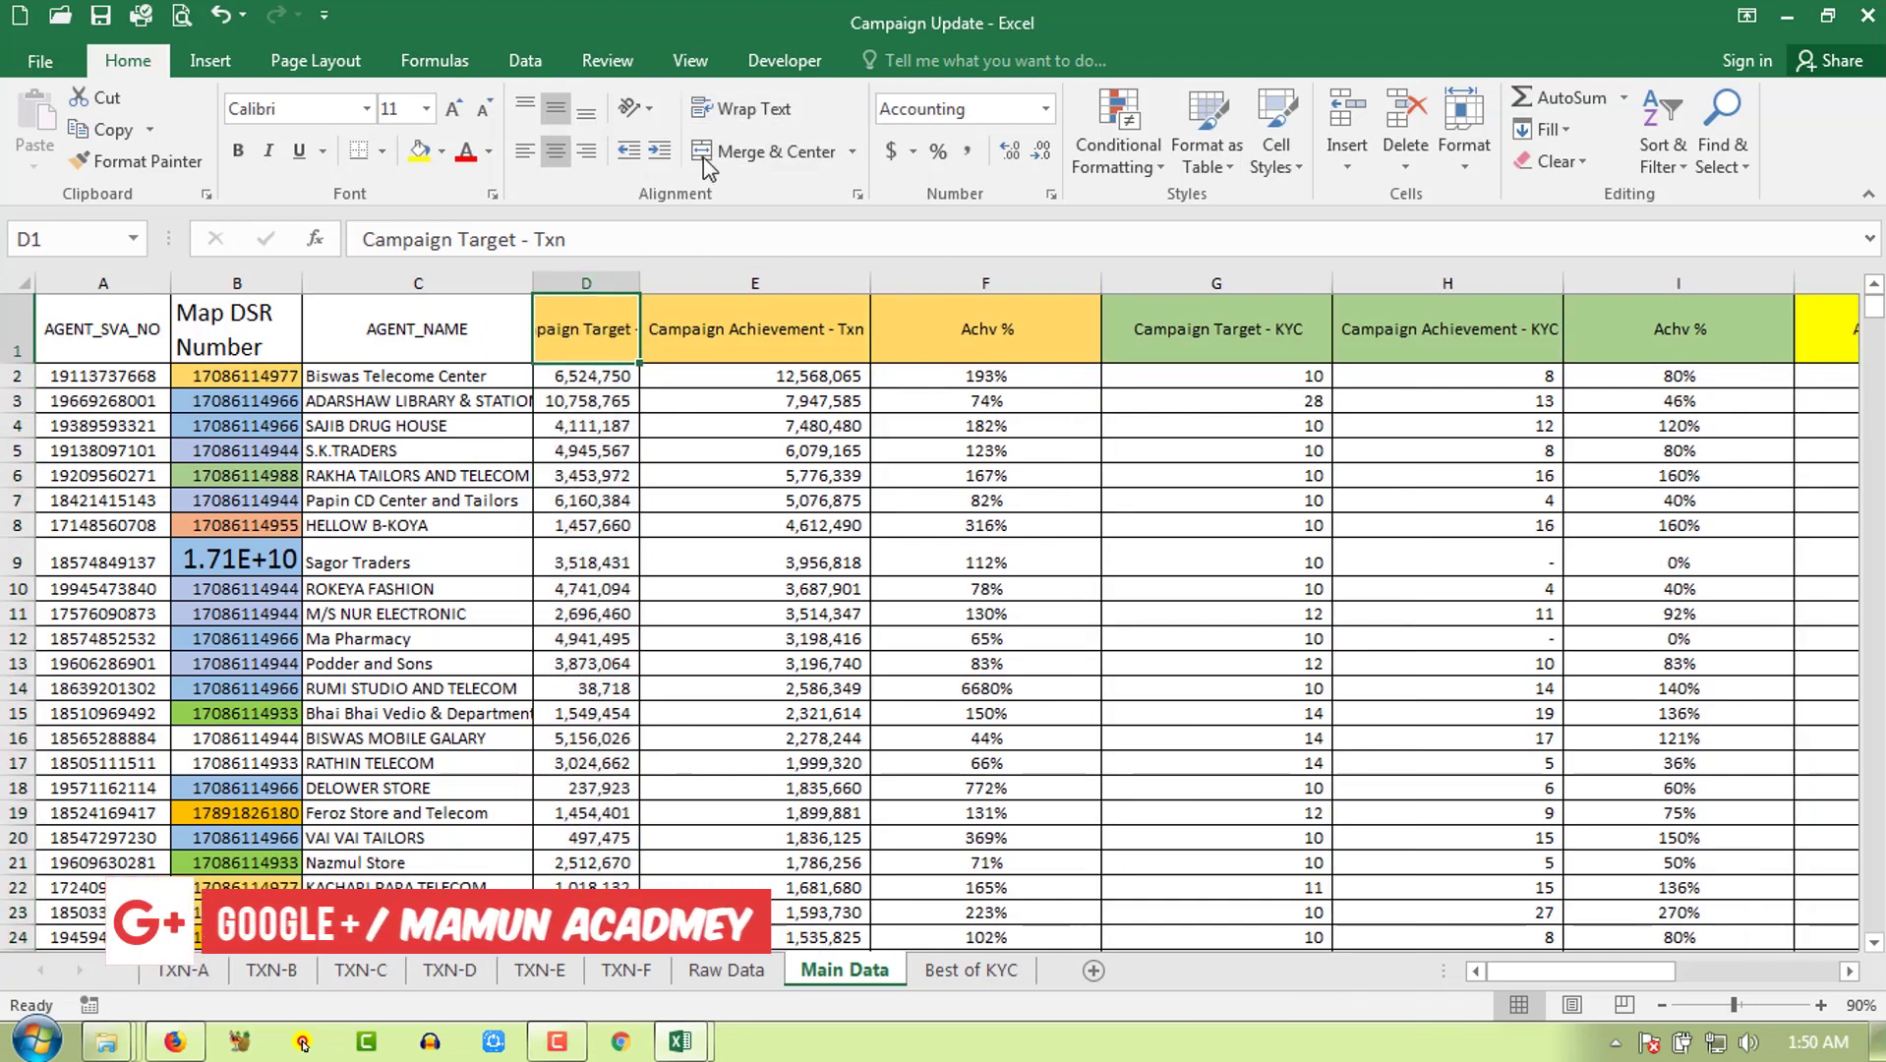
{"action": "left_click", "coordinate": [718, 108]}
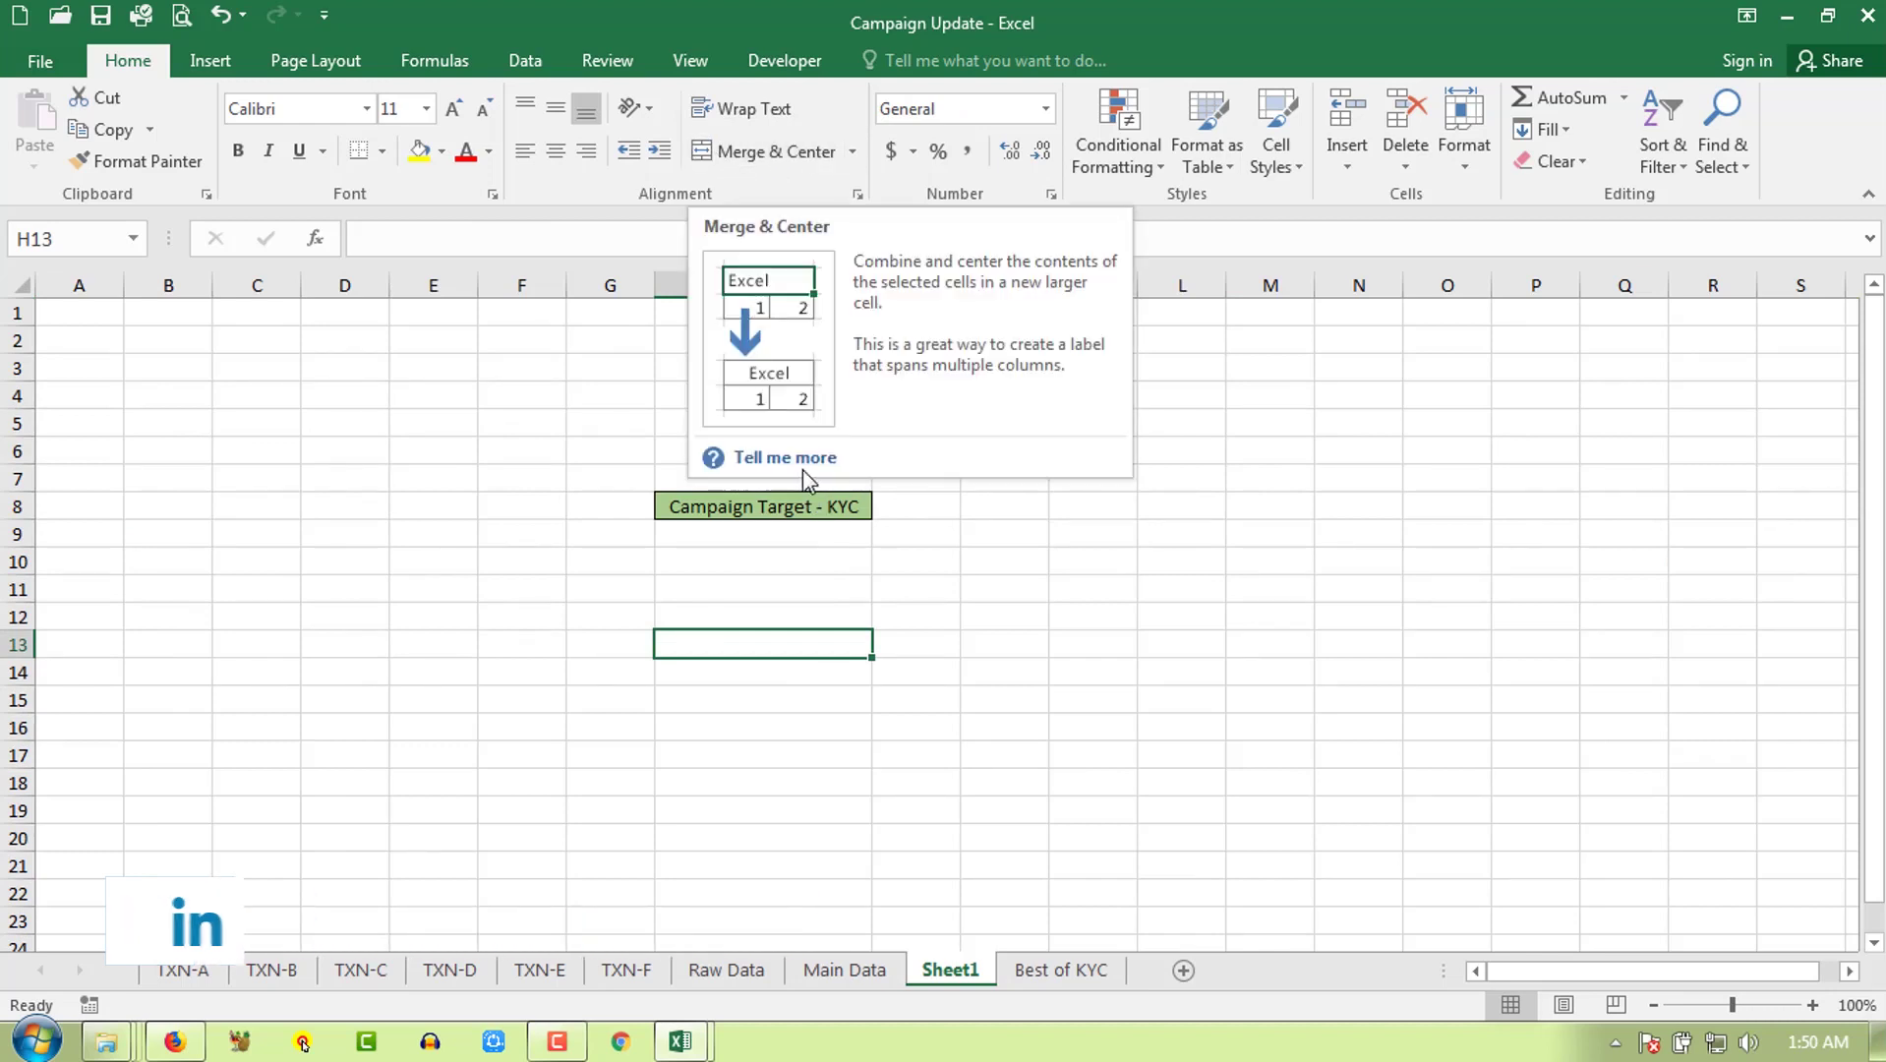
Step: Enlarge the Campaign Target - KYC title in H8 to 24 pt, make it bold, and autofit column H
{"action": "left_click", "coordinate": [814, 507]}
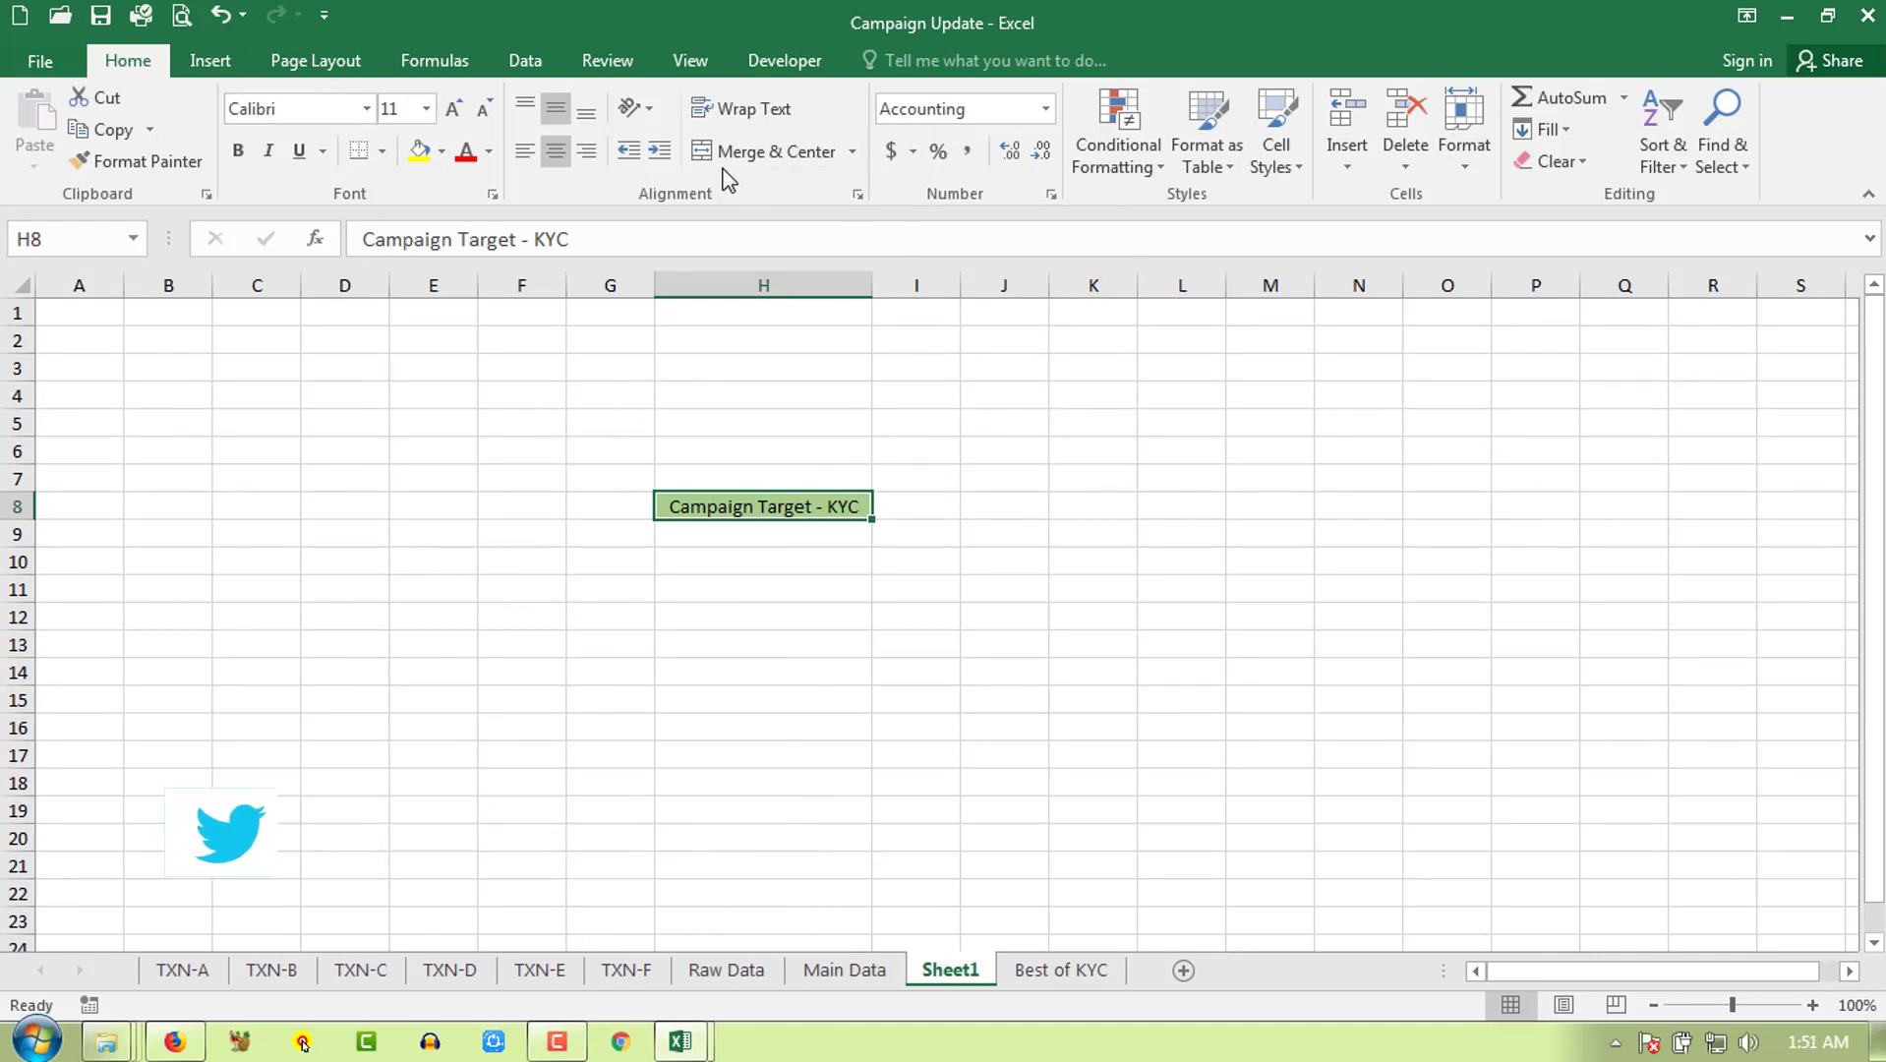
{"action": "left_click", "coordinate": [973, 653]}
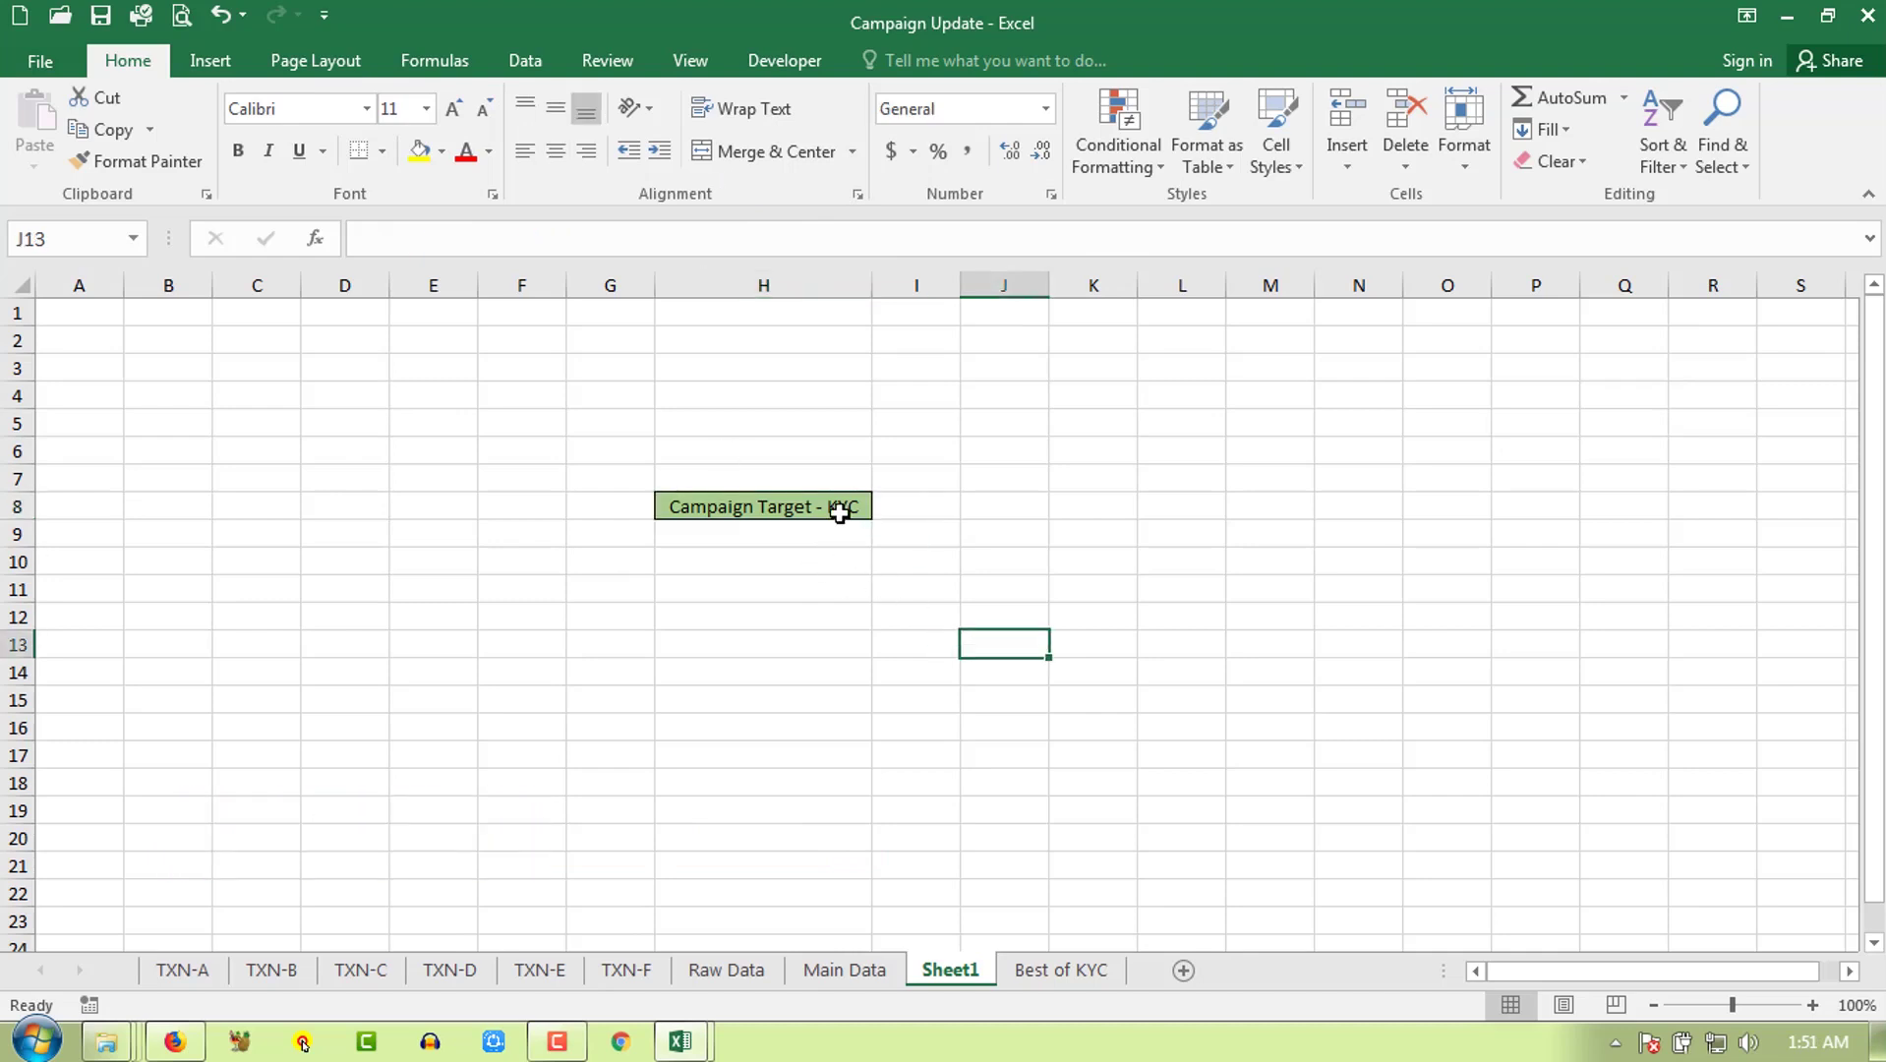
{"action": "left_click", "coordinate": [839, 511]}
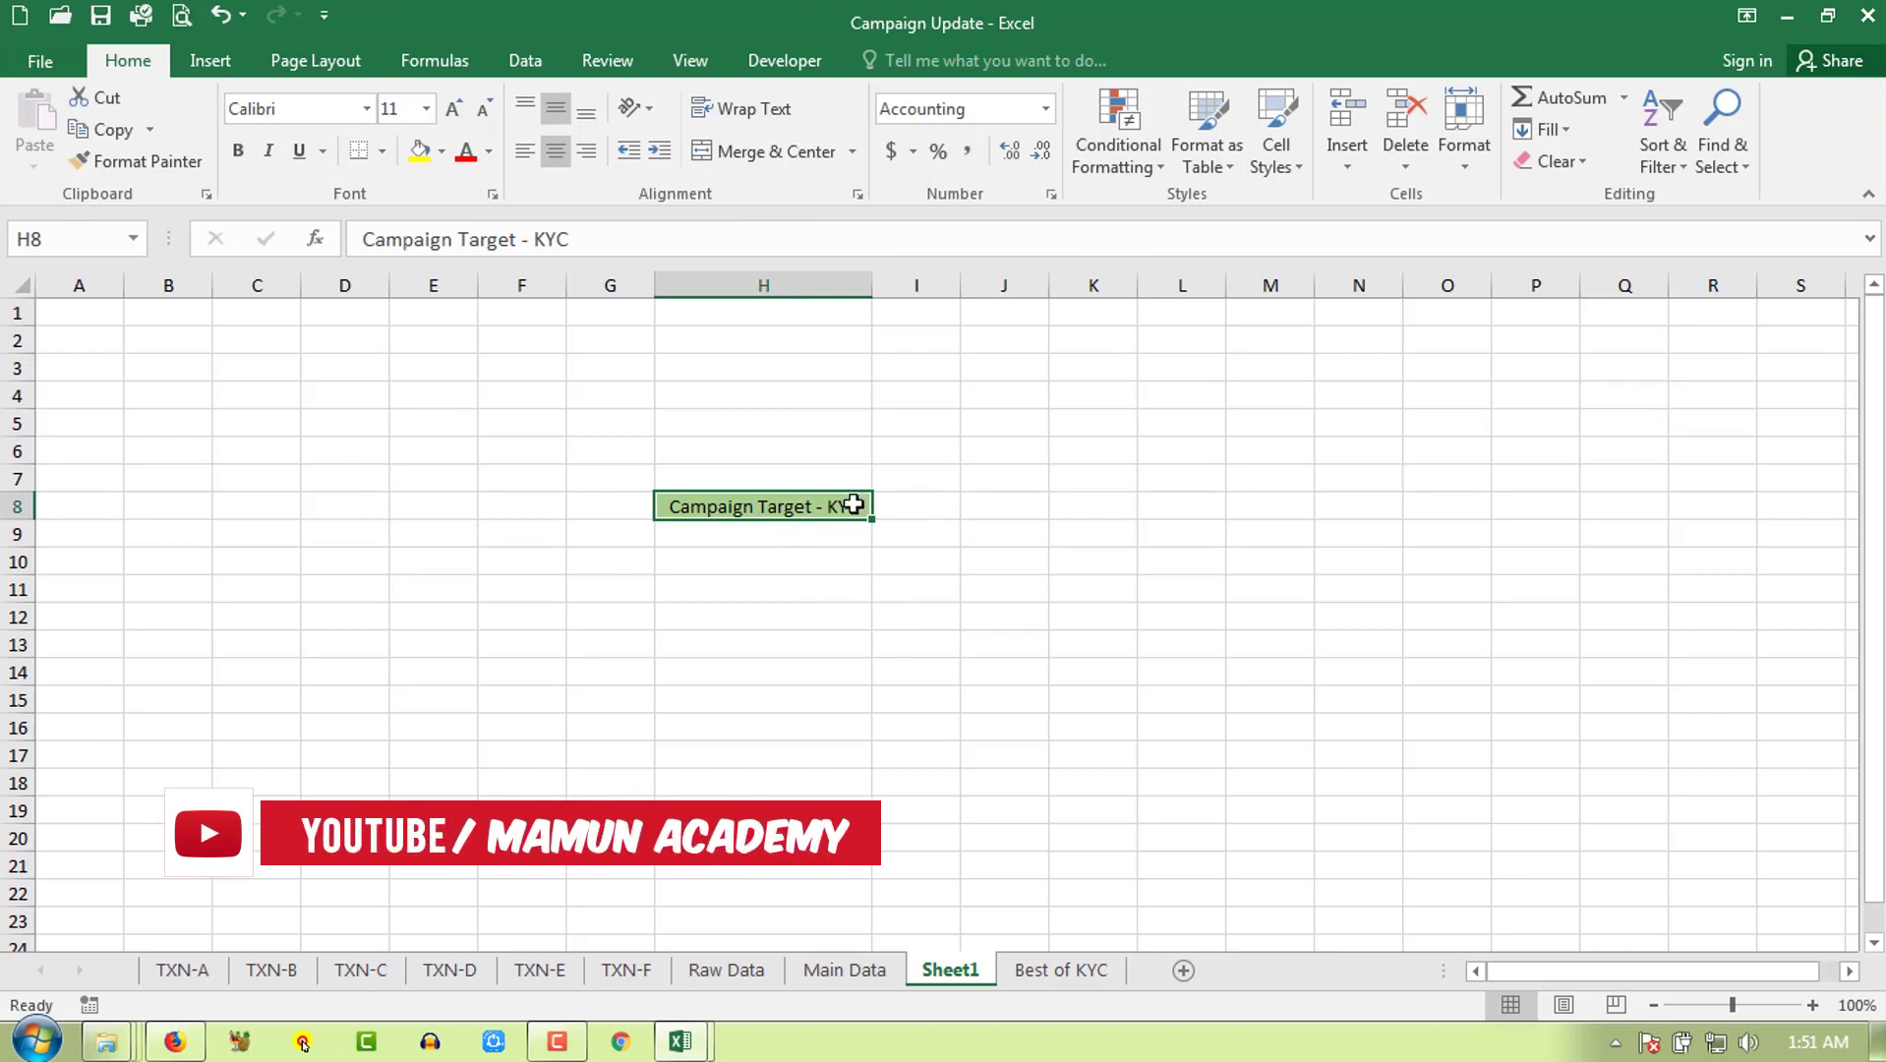
{"action": "left_click", "coordinate": [452, 110]}
{"action": "left_click", "coordinate": [452, 110]}
{"action": "left_click", "coordinate": [451, 110]}
{"action": "left_click", "coordinate": [452, 110]}
{"action": "left_click", "coordinate": [237, 150]}
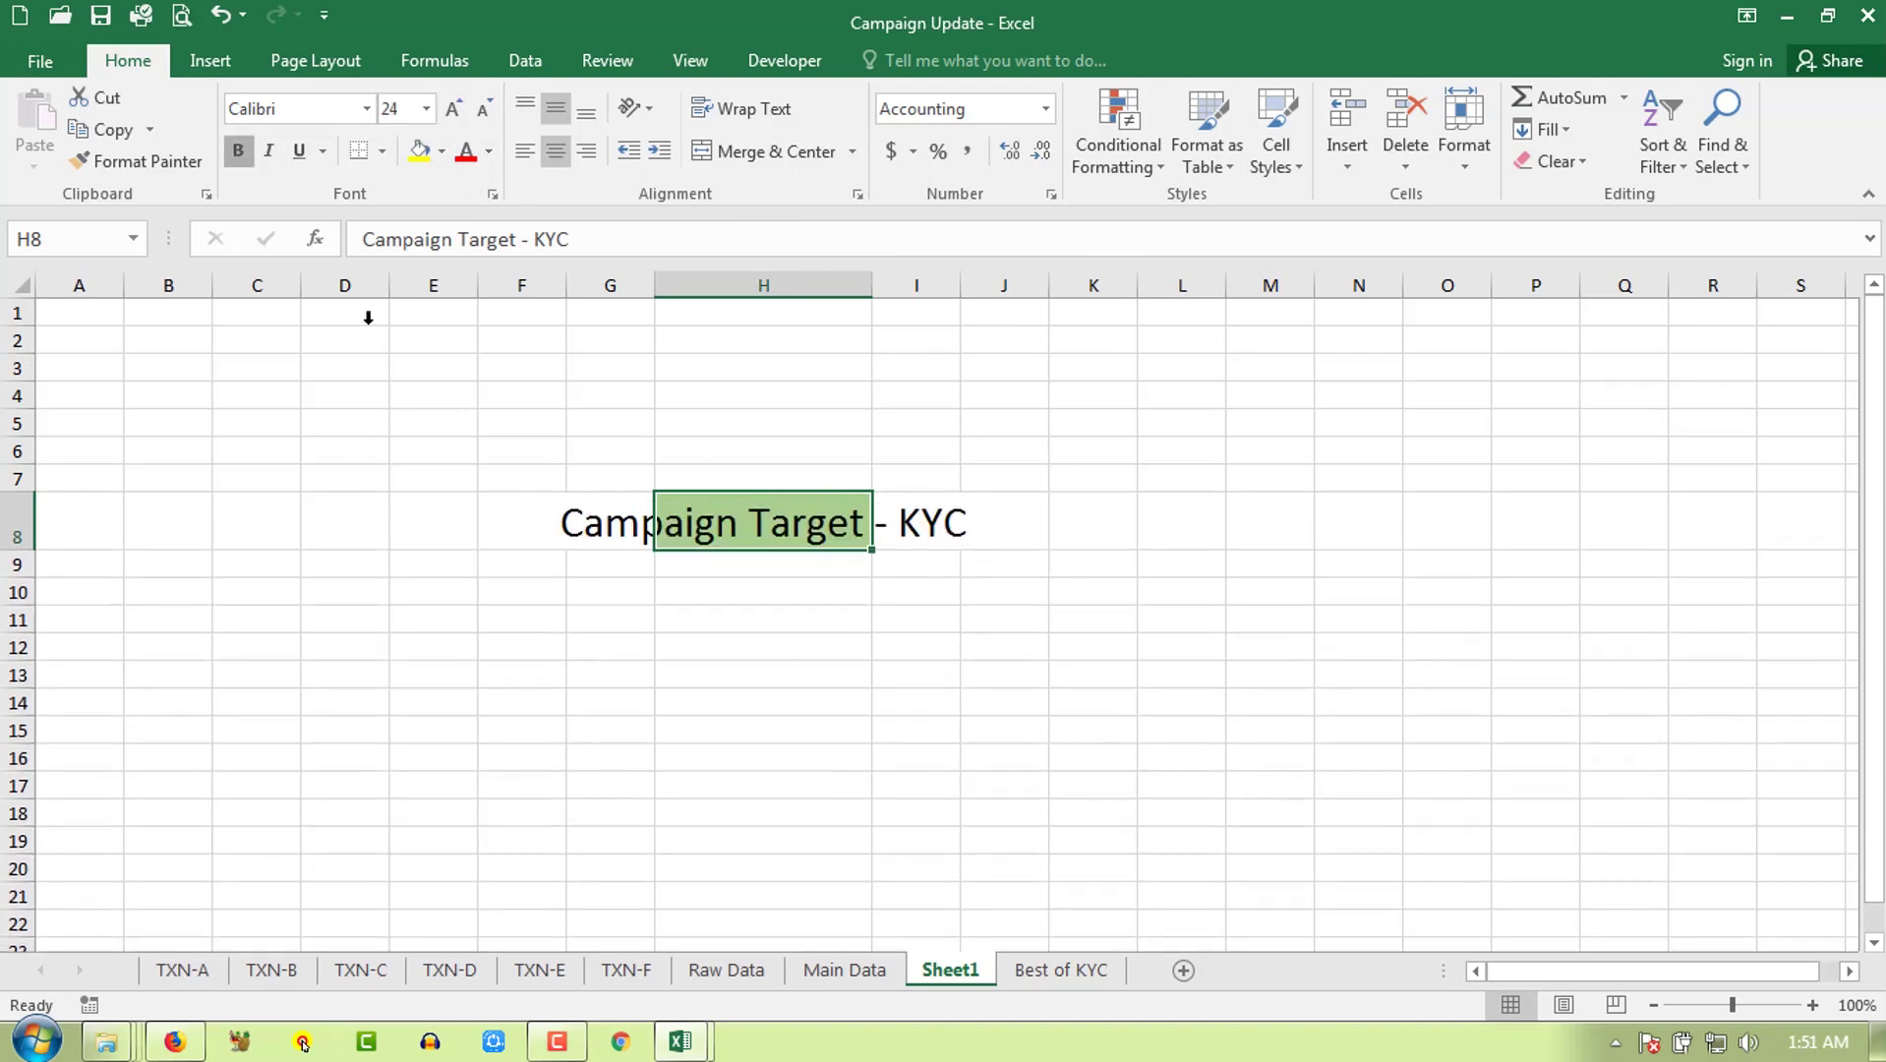
{"action": "left_click", "coordinate": [762, 729]}
{"action": "left_click", "coordinate": [787, 515]}
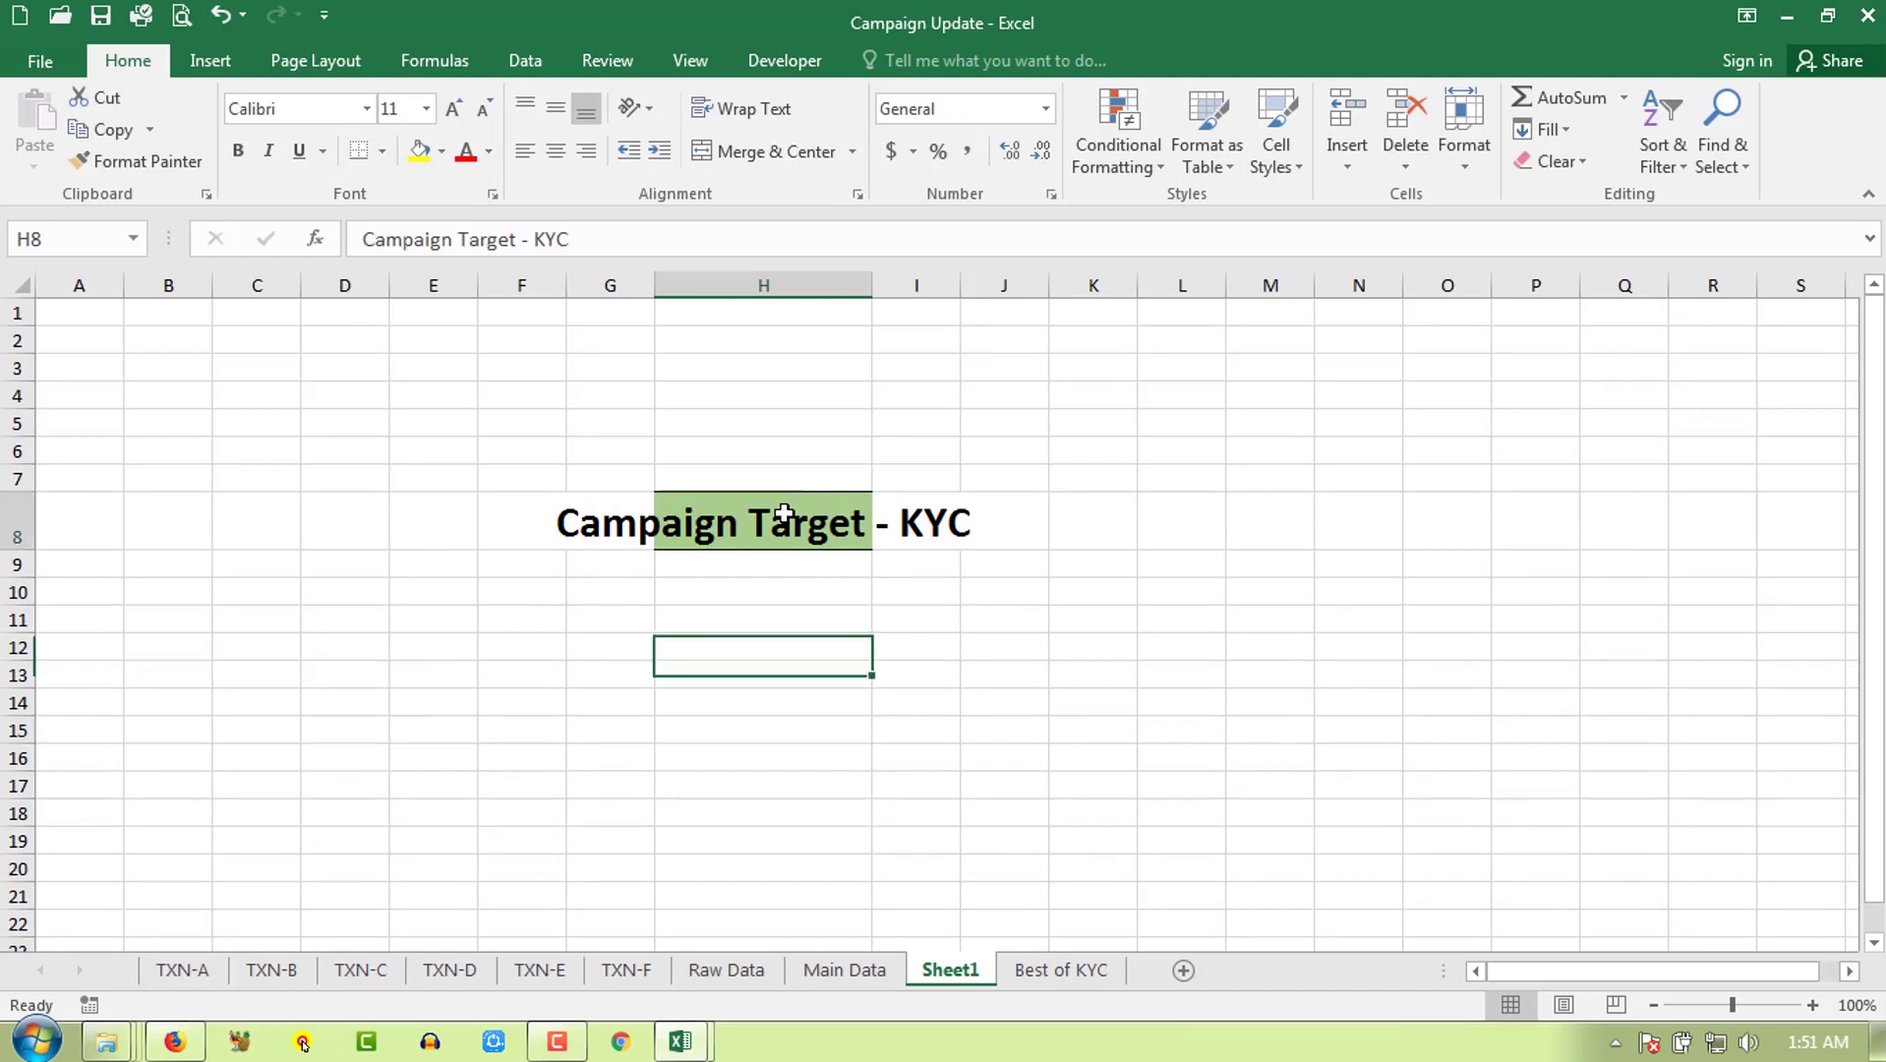
{"action": "double_click", "coordinate": [872, 284]}
{"action": "left_click", "coordinate": [1070, 624]}
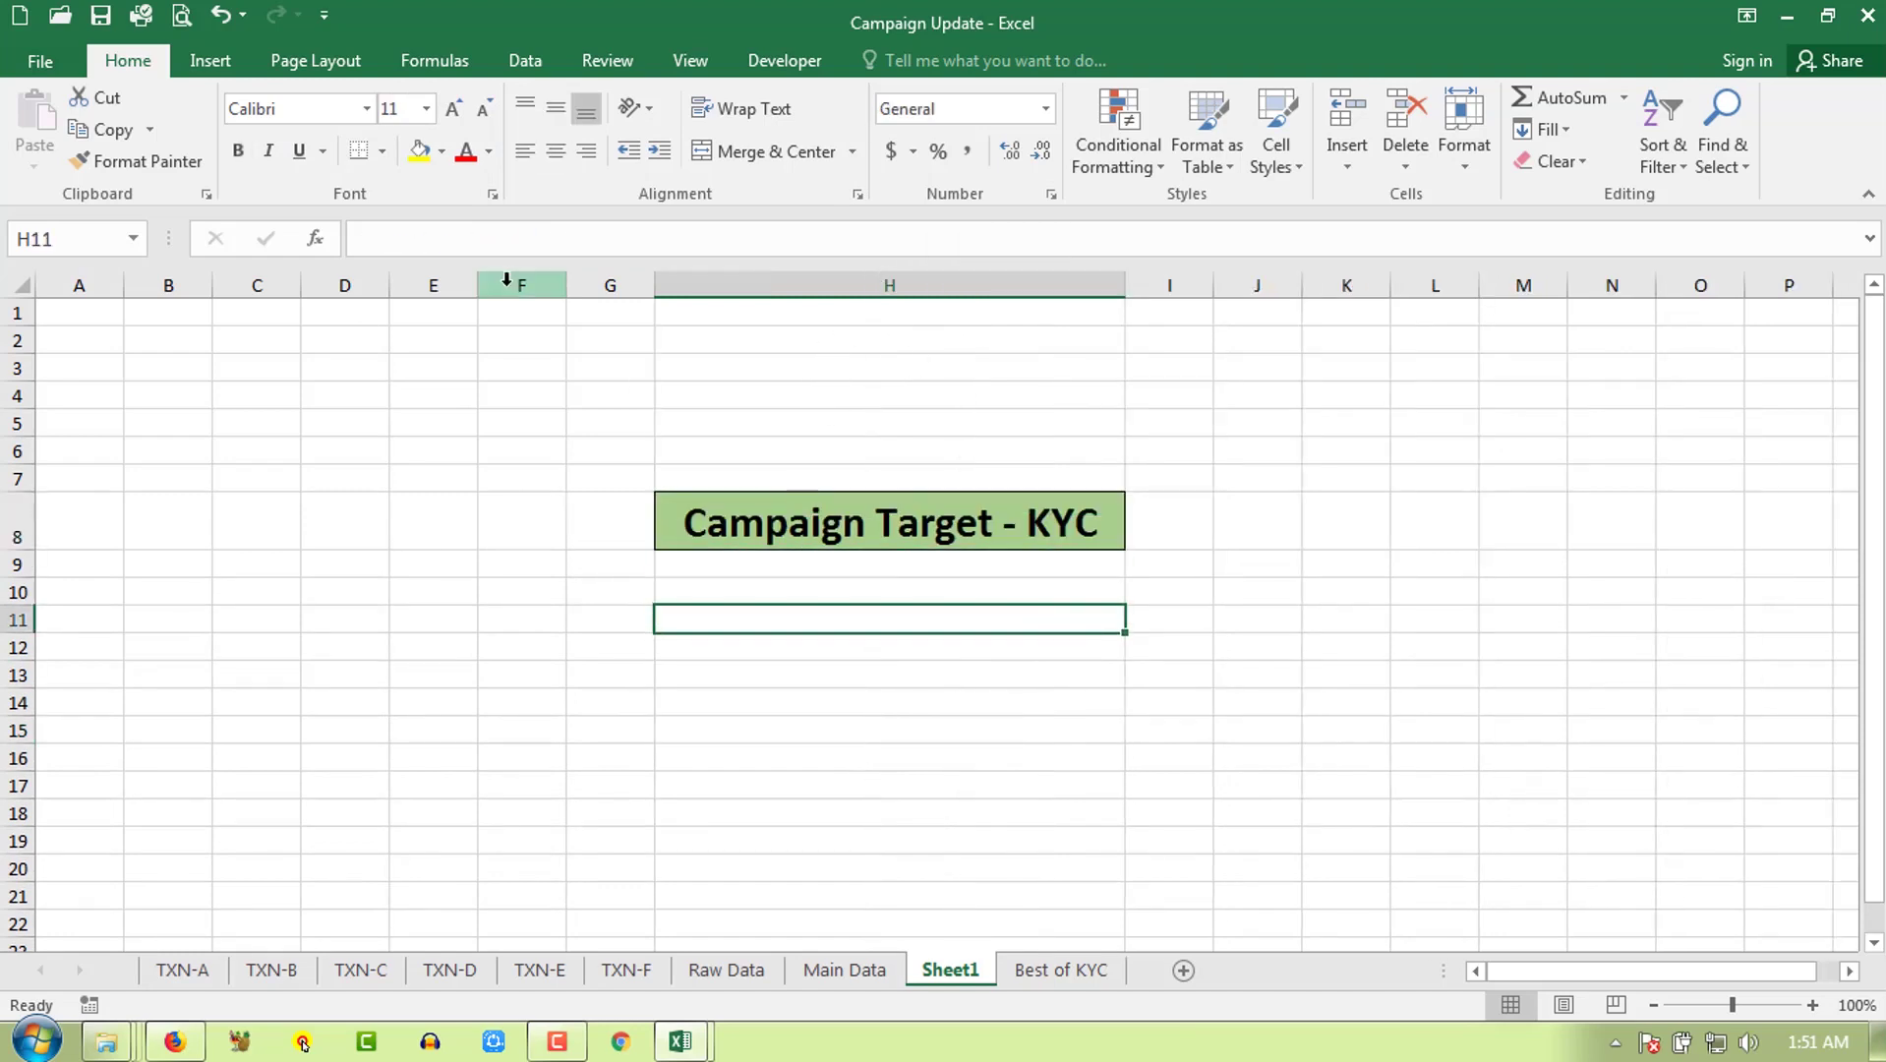
Step: Select B8:H8 and merge and centre the title across the range
{"action": "left_click_drag", "start_coordinate": [980, 521], "coordinate": [184, 505]}
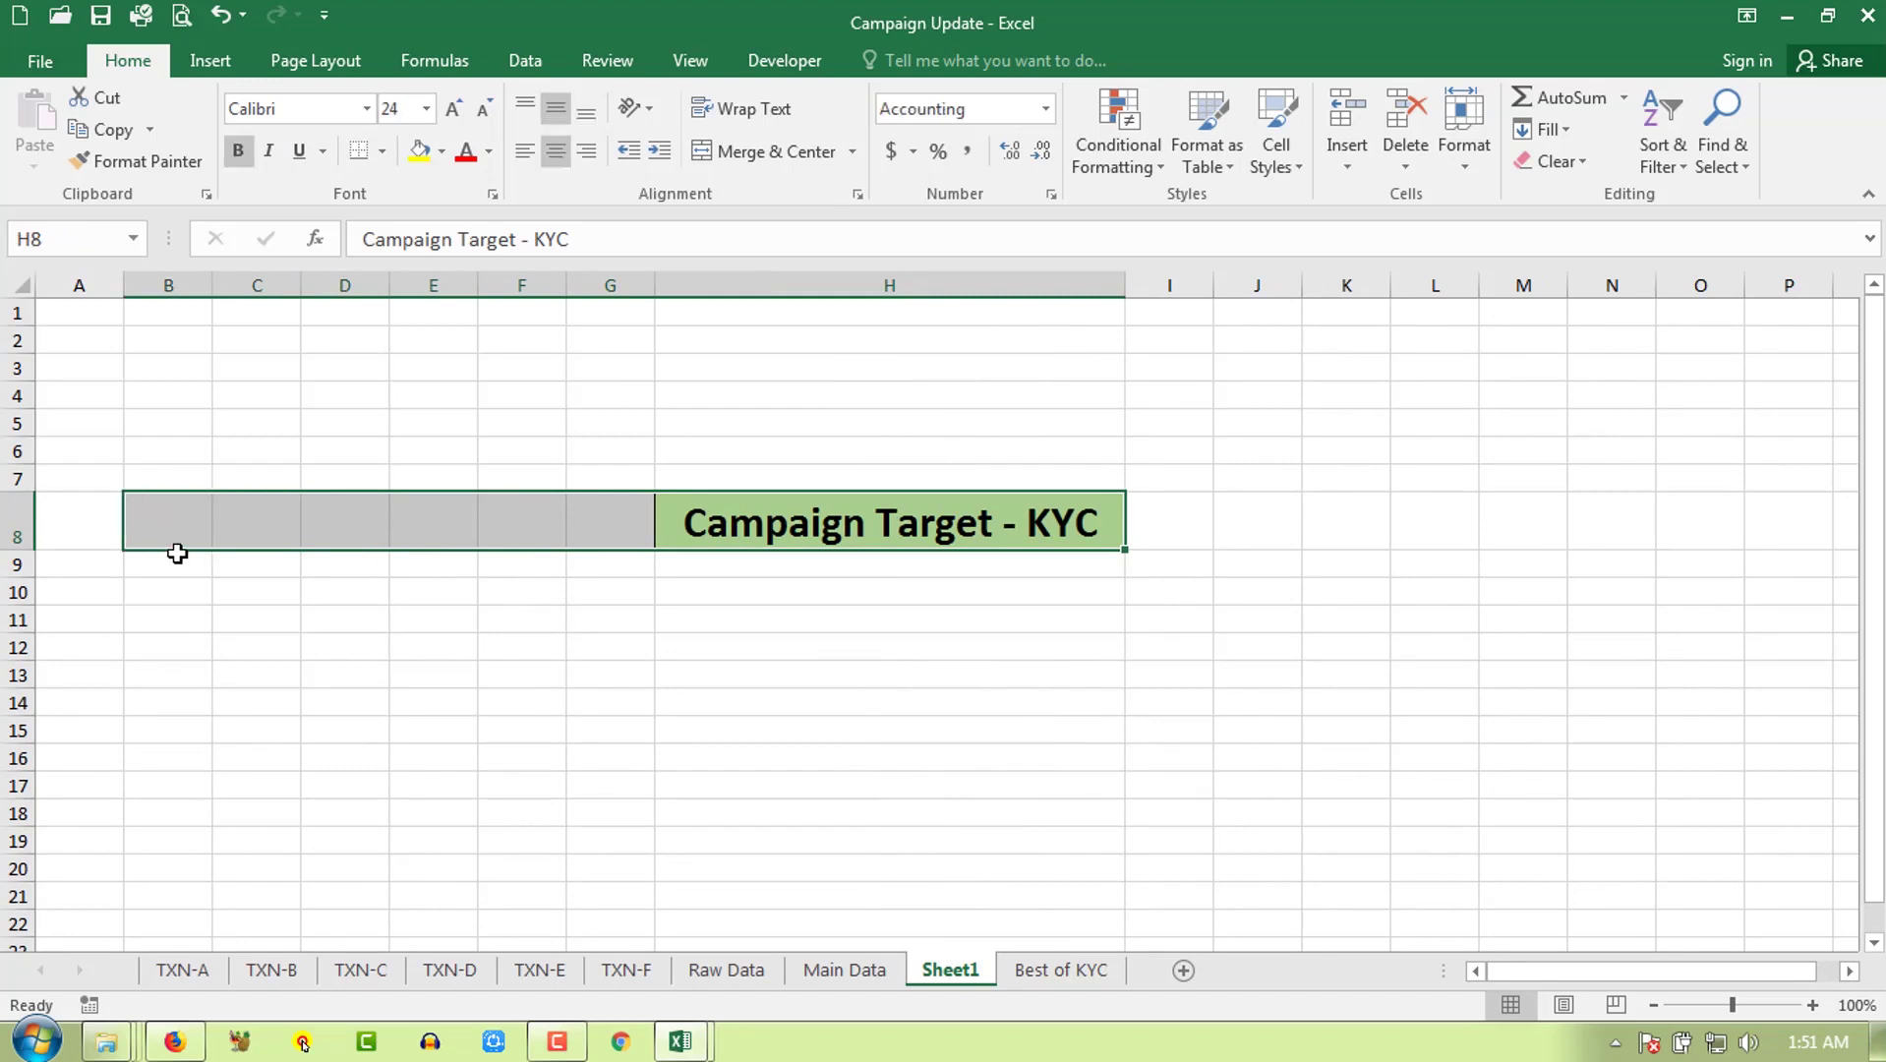
{"action": "left_click_drag", "start_coordinate": [182, 525], "coordinate": [771, 526]}
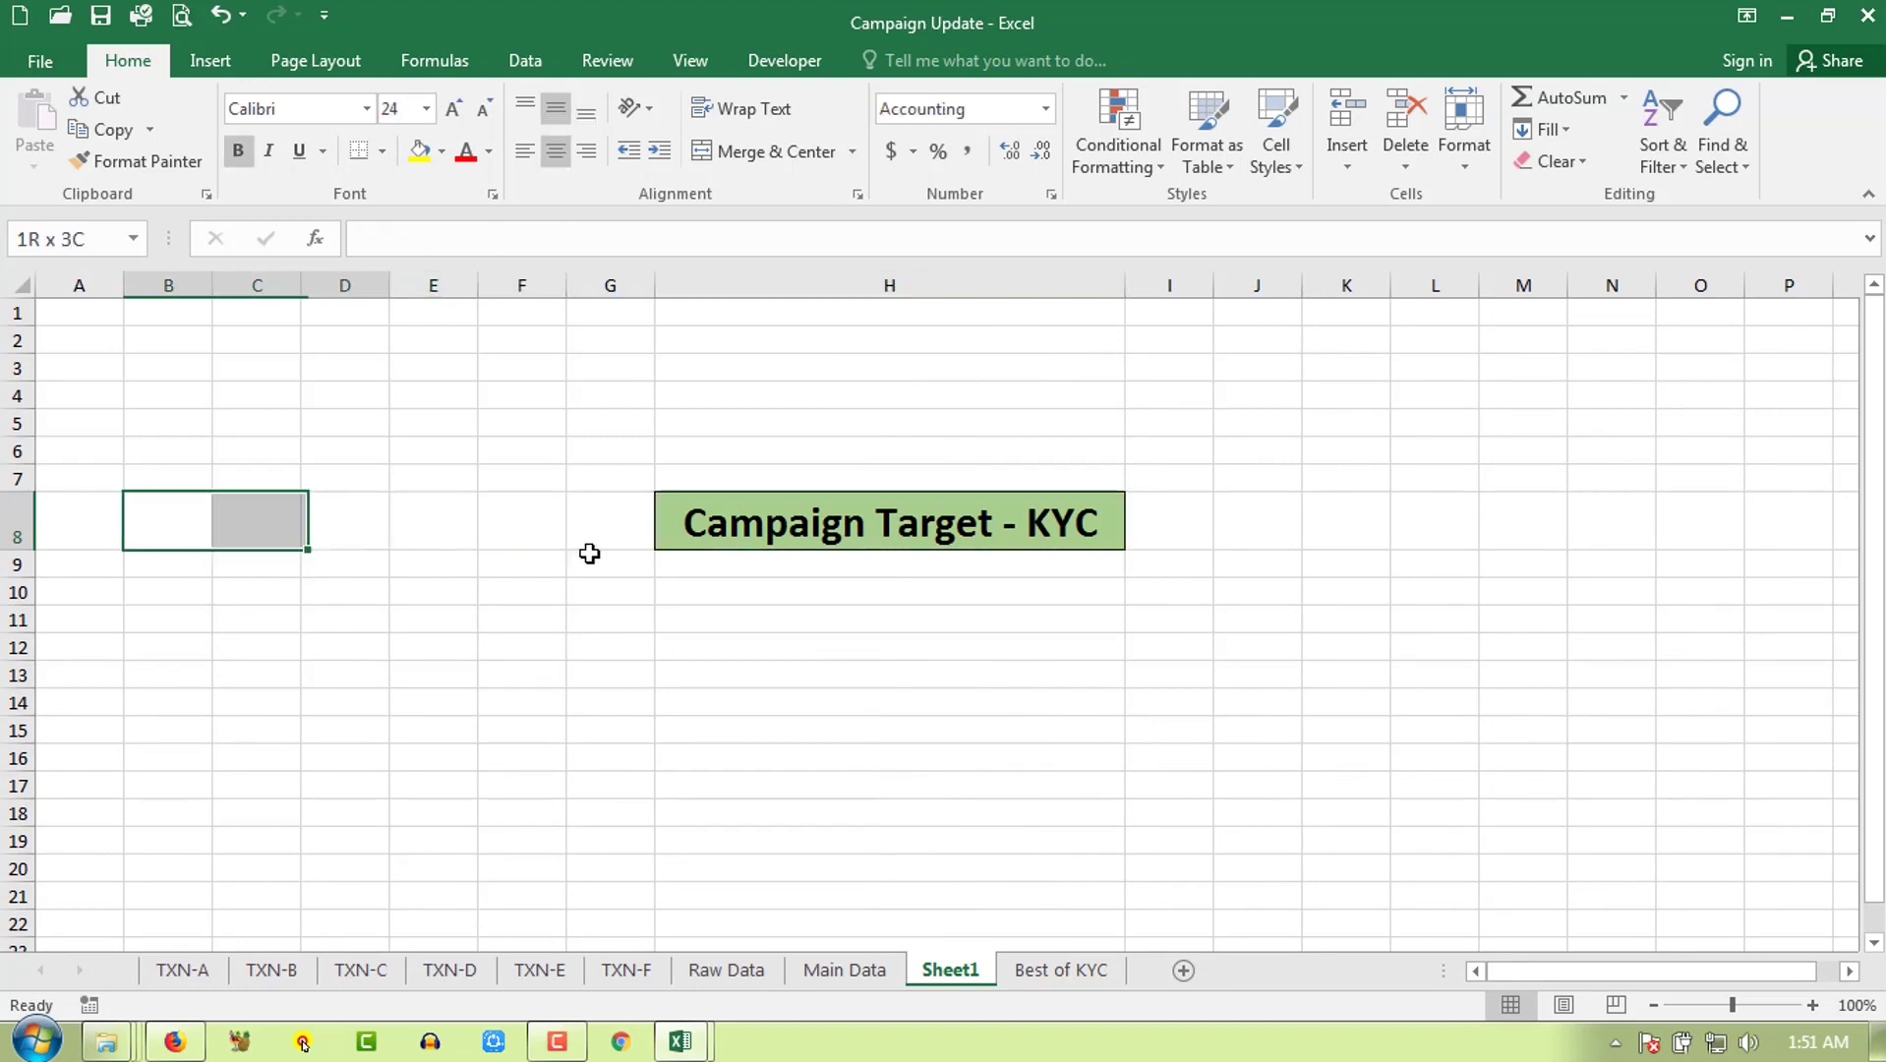
{"action": "left_click", "coordinate": [824, 148]}
{"action": "left_click", "coordinate": [903, 663]}
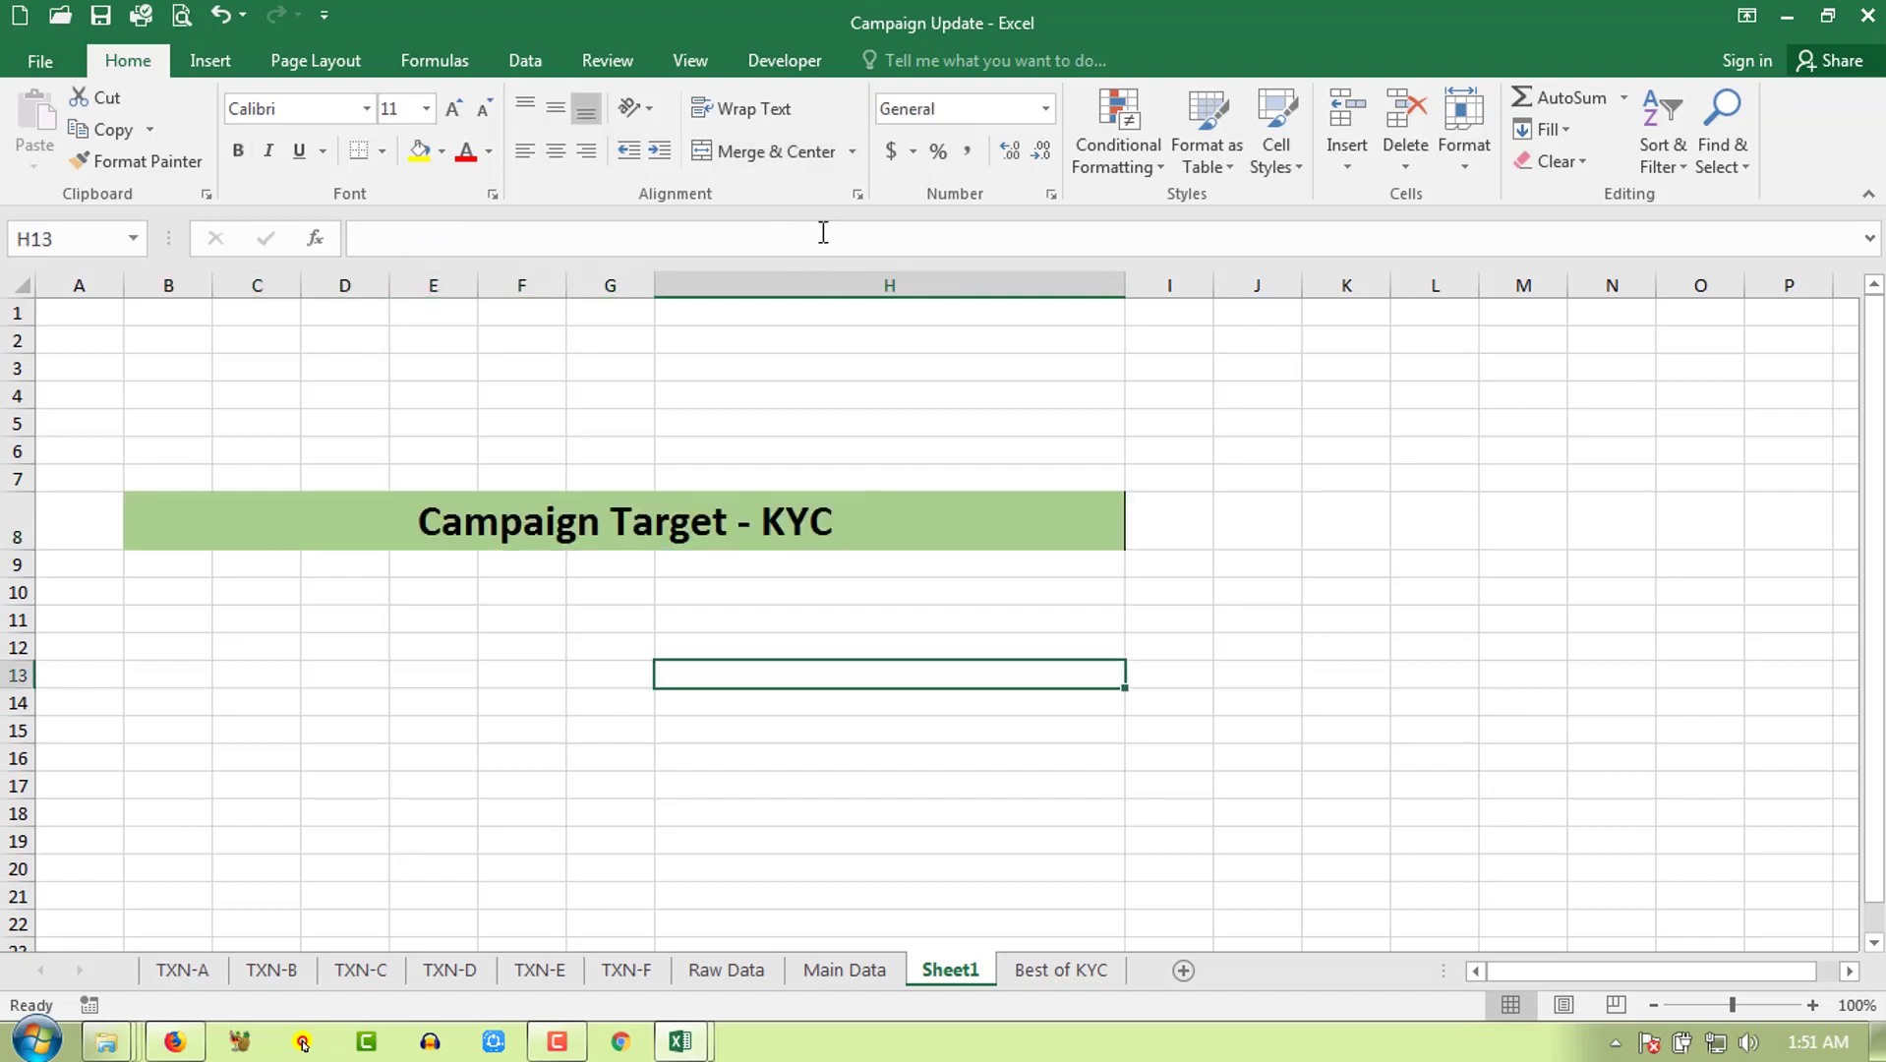
{"action": "left_click", "coordinate": [742, 522]}
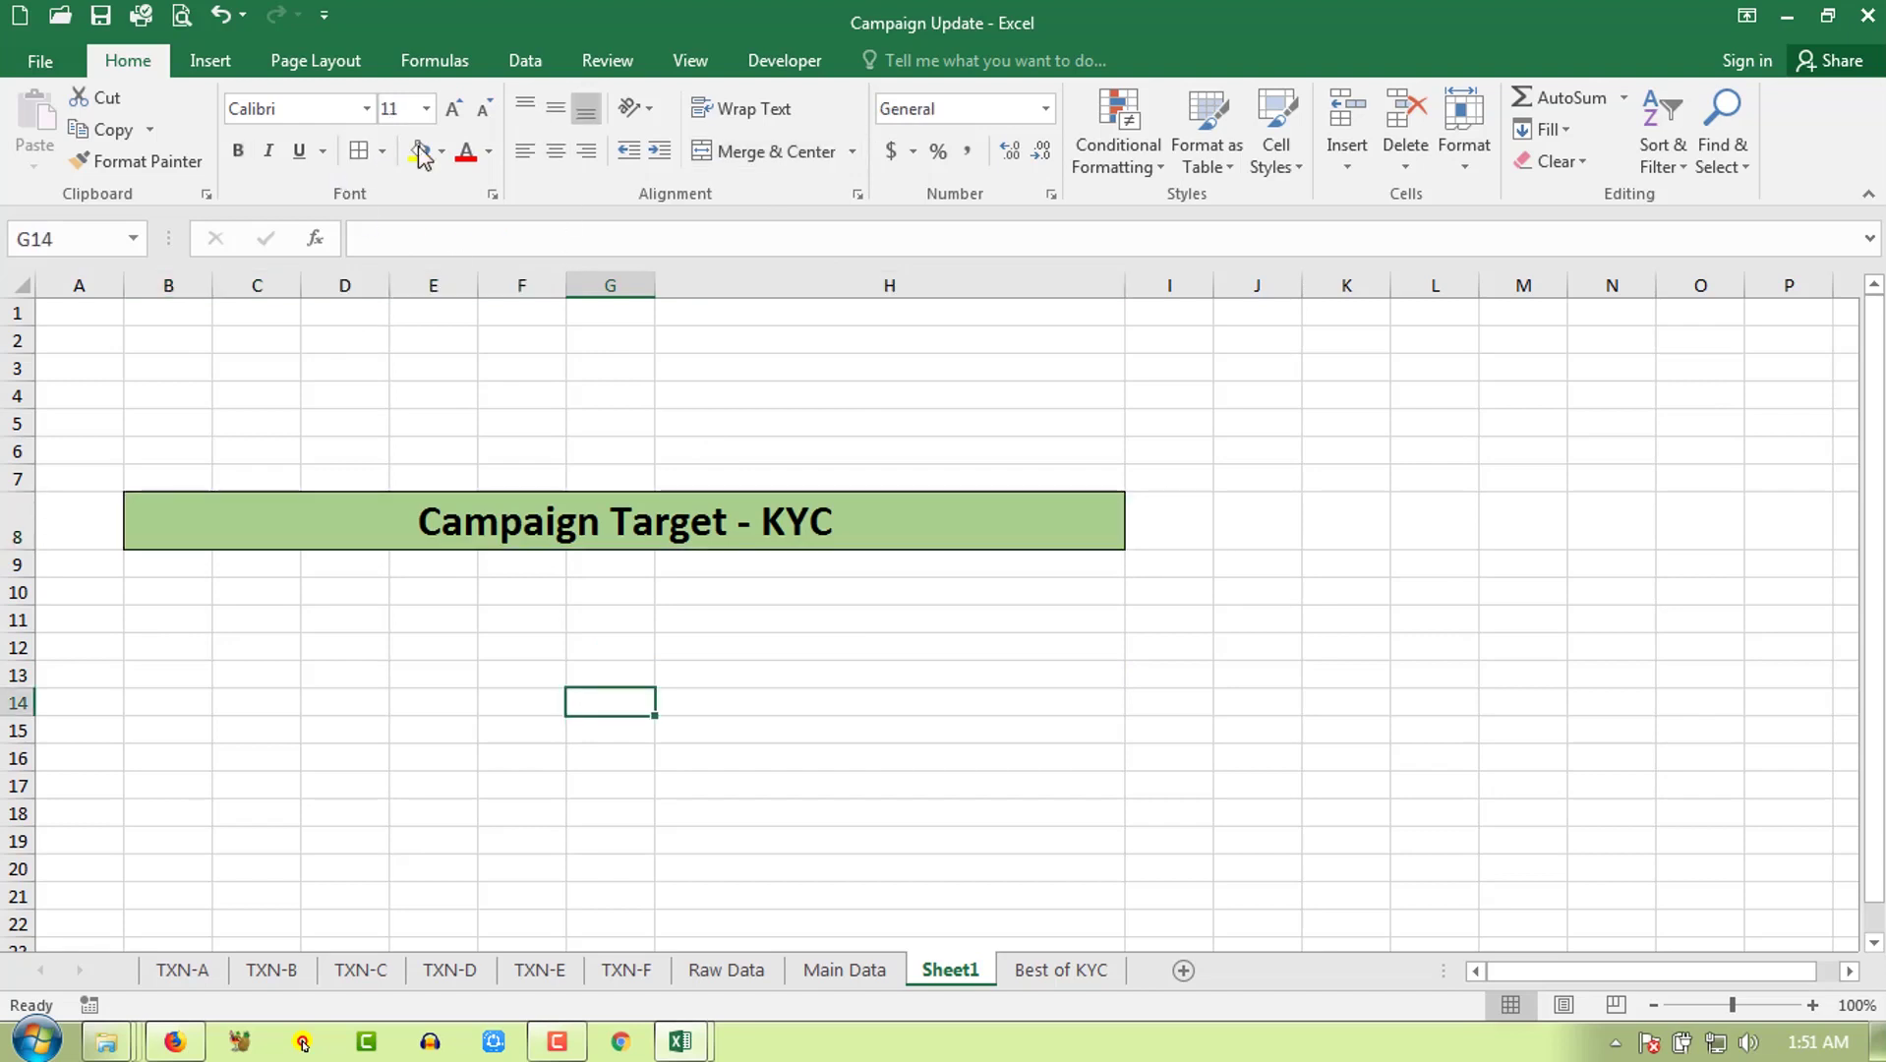
{"action": "left_click", "coordinate": [795, 522]}
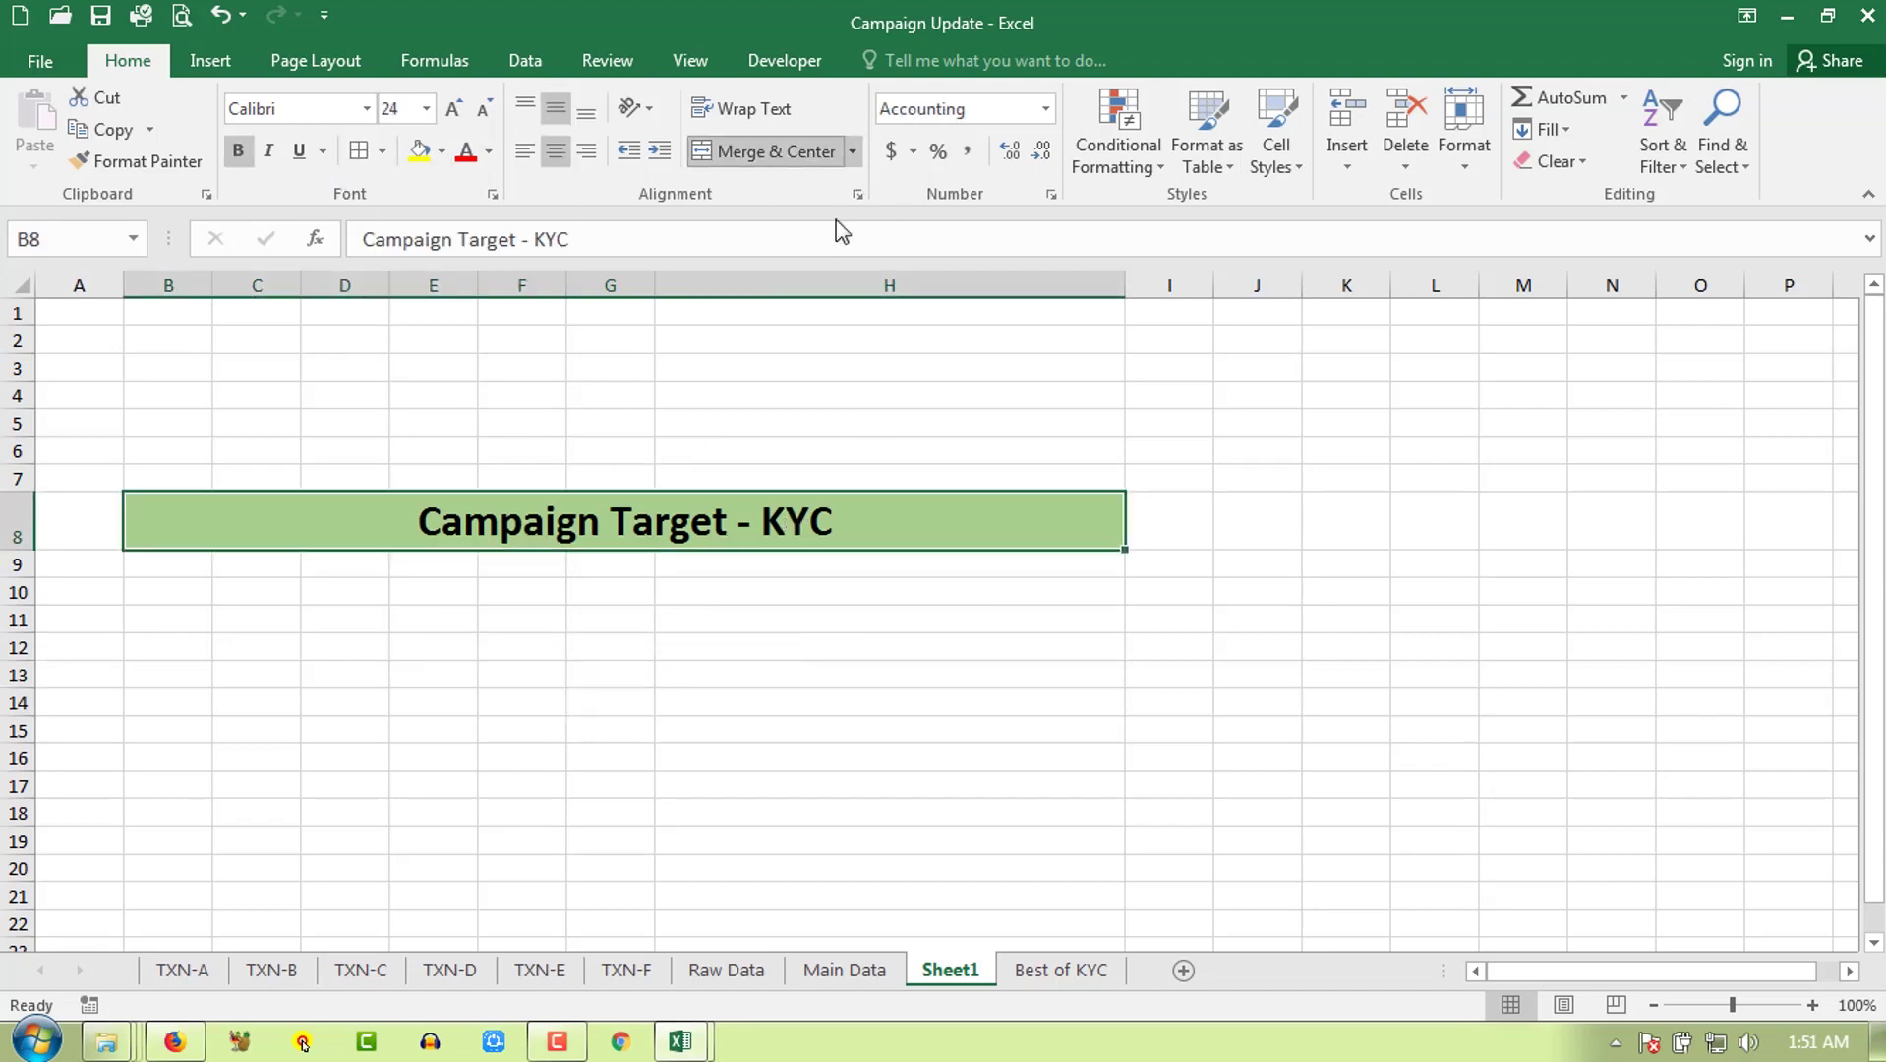
Step: Unmerge the Campaign Target - KYC title cells
{"action": "mouse_move", "coordinate": [931, 549]}
{"action": "left_mouse_down"}
{"action": "mouse_move", "coordinate": [931, 643]}
{"action": "mouse_move", "coordinate": [936, 506]}
{"action": "left_mouse_up"}
{"action": "left_click", "coordinate": [817, 599]}
{"action": "left_click", "coordinate": [855, 514]}
{"action": "left_click", "coordinate": [853, 152]}
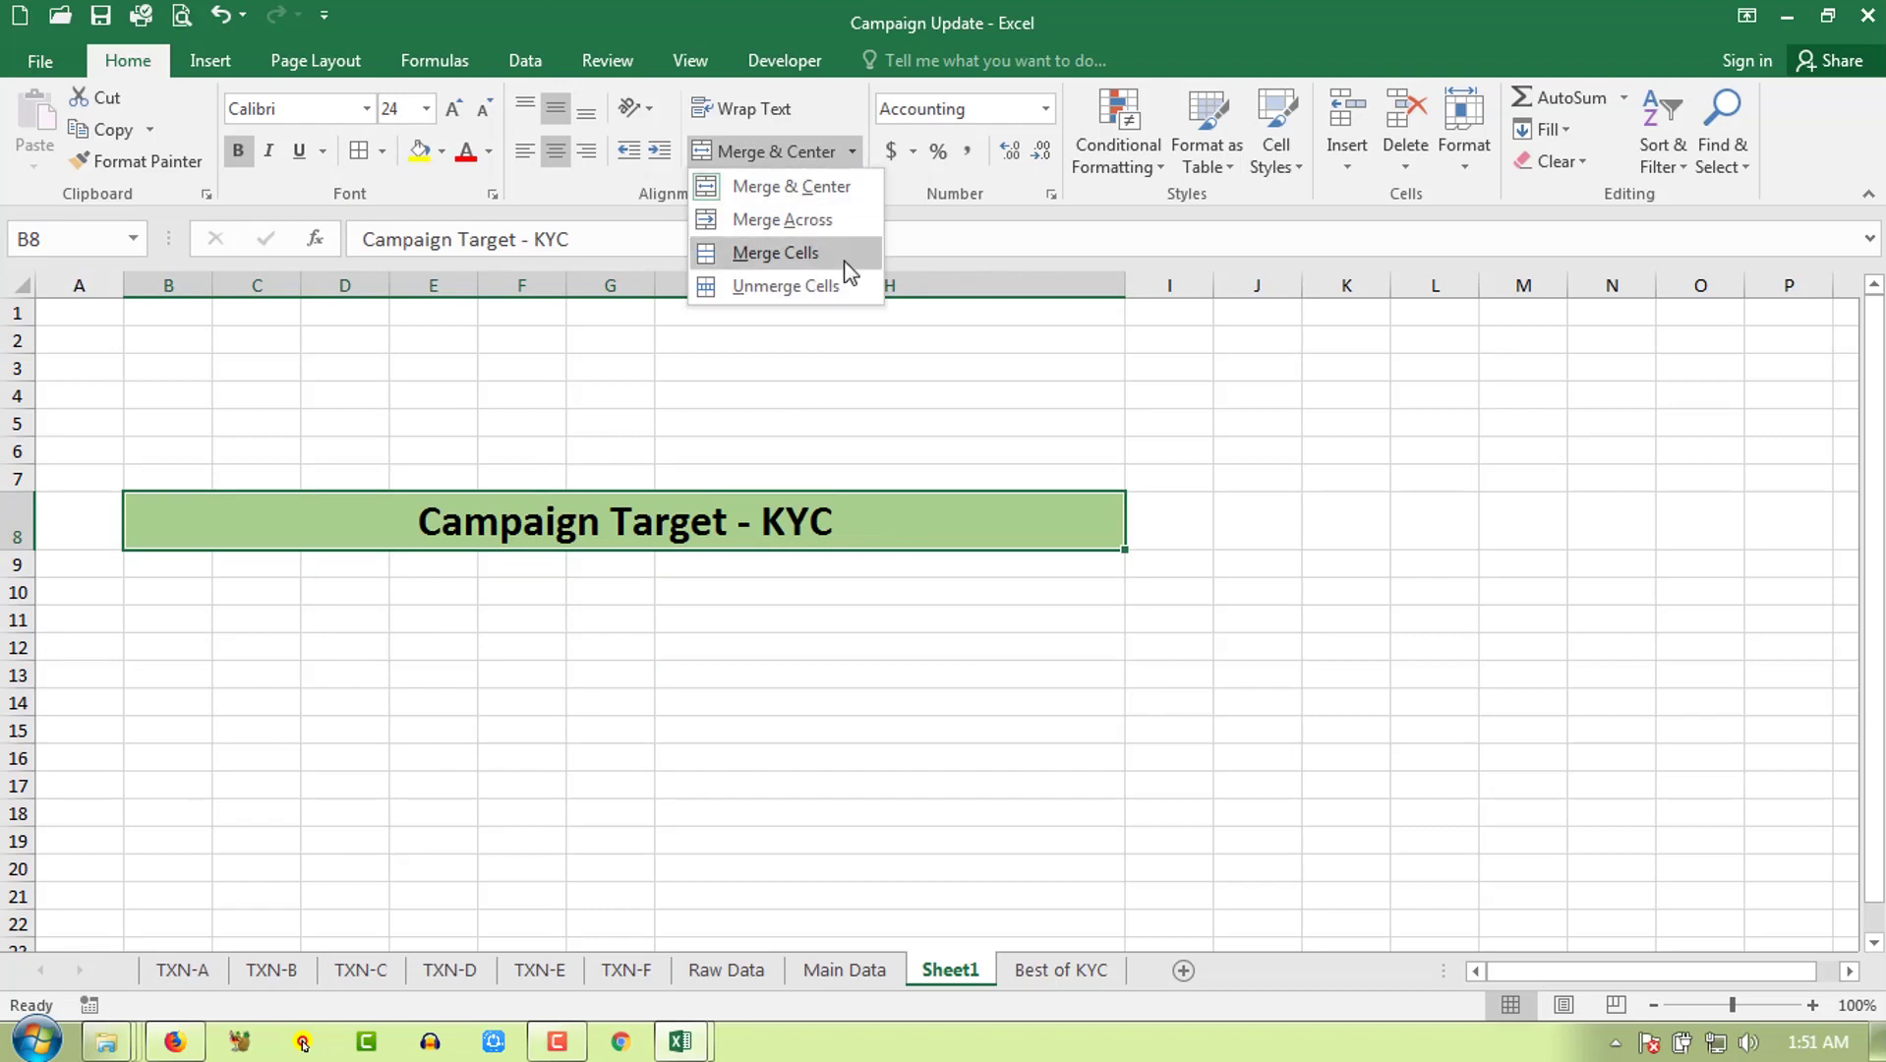
{"action": "left_click", "coordinate": [841, 286]}
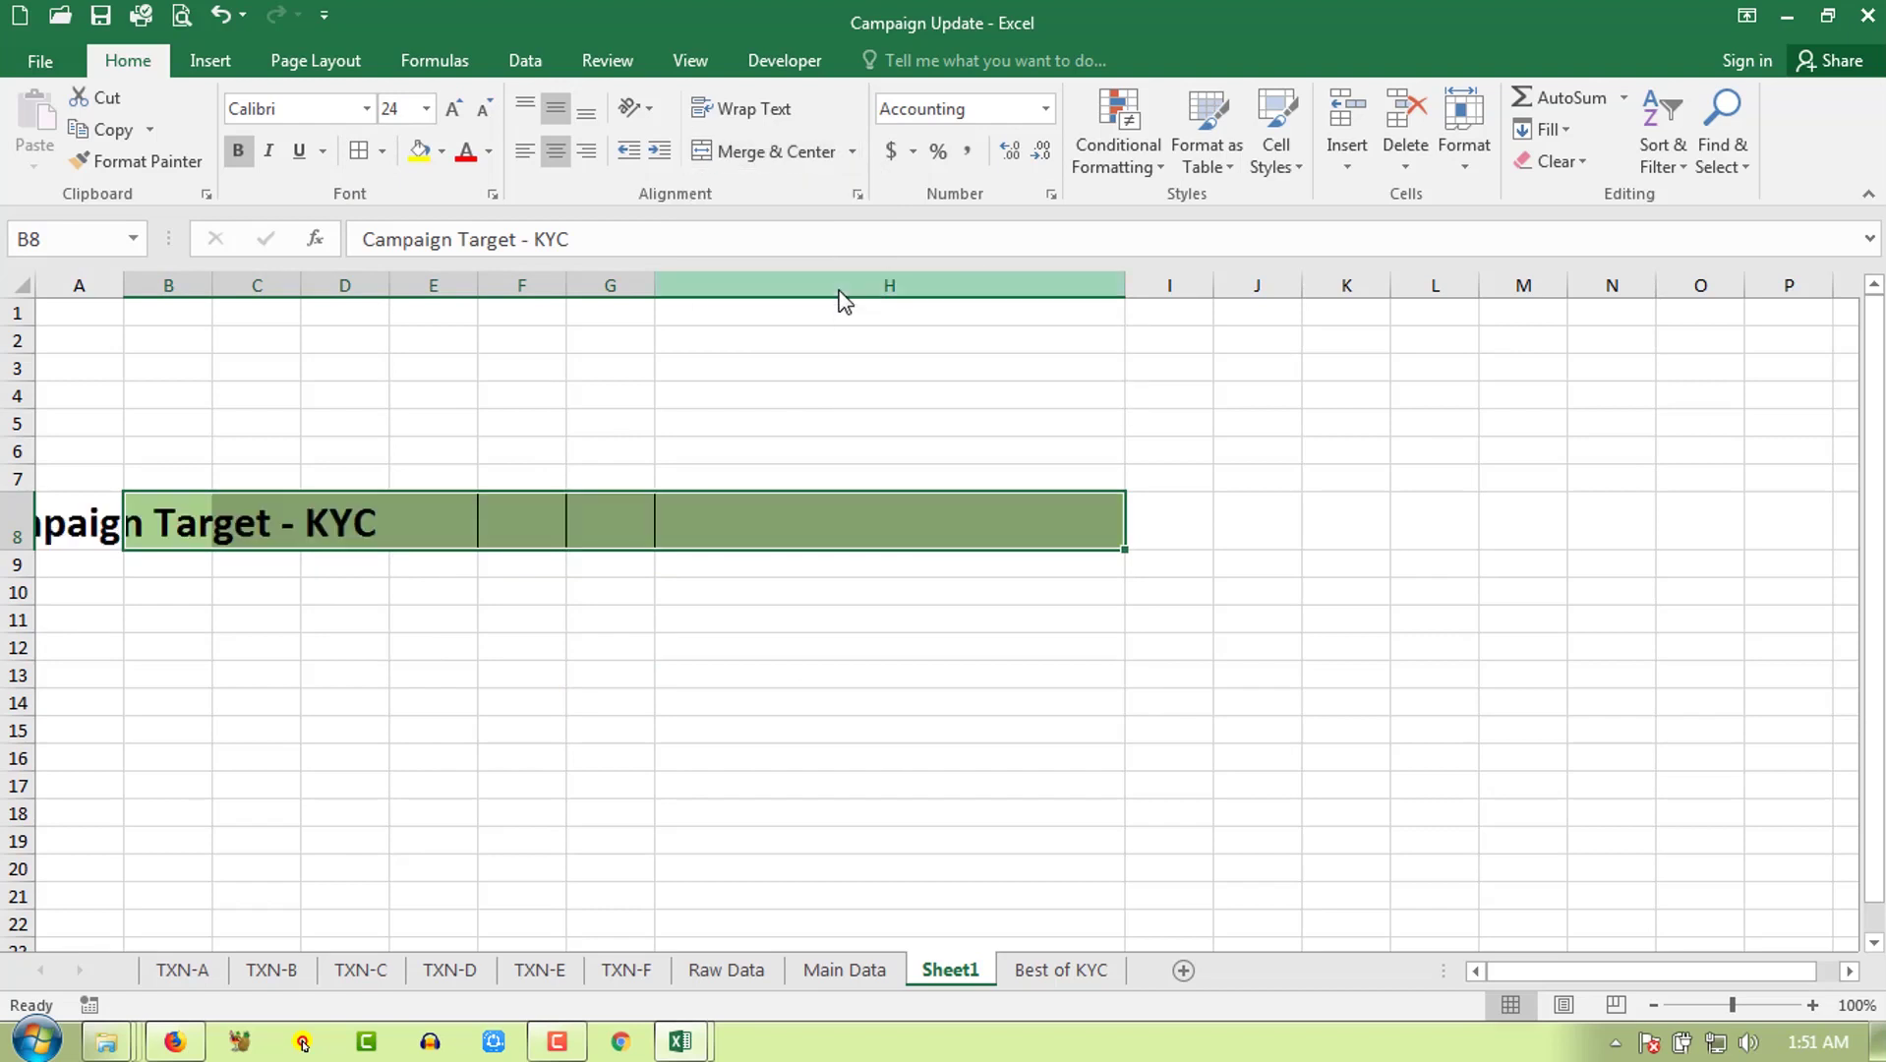
Step: Autofit column B to the width of the title text
{"action": "left_click", "coordinate": [749, 622]}
{"action": "left_click", "coordinate": [59, 518]}
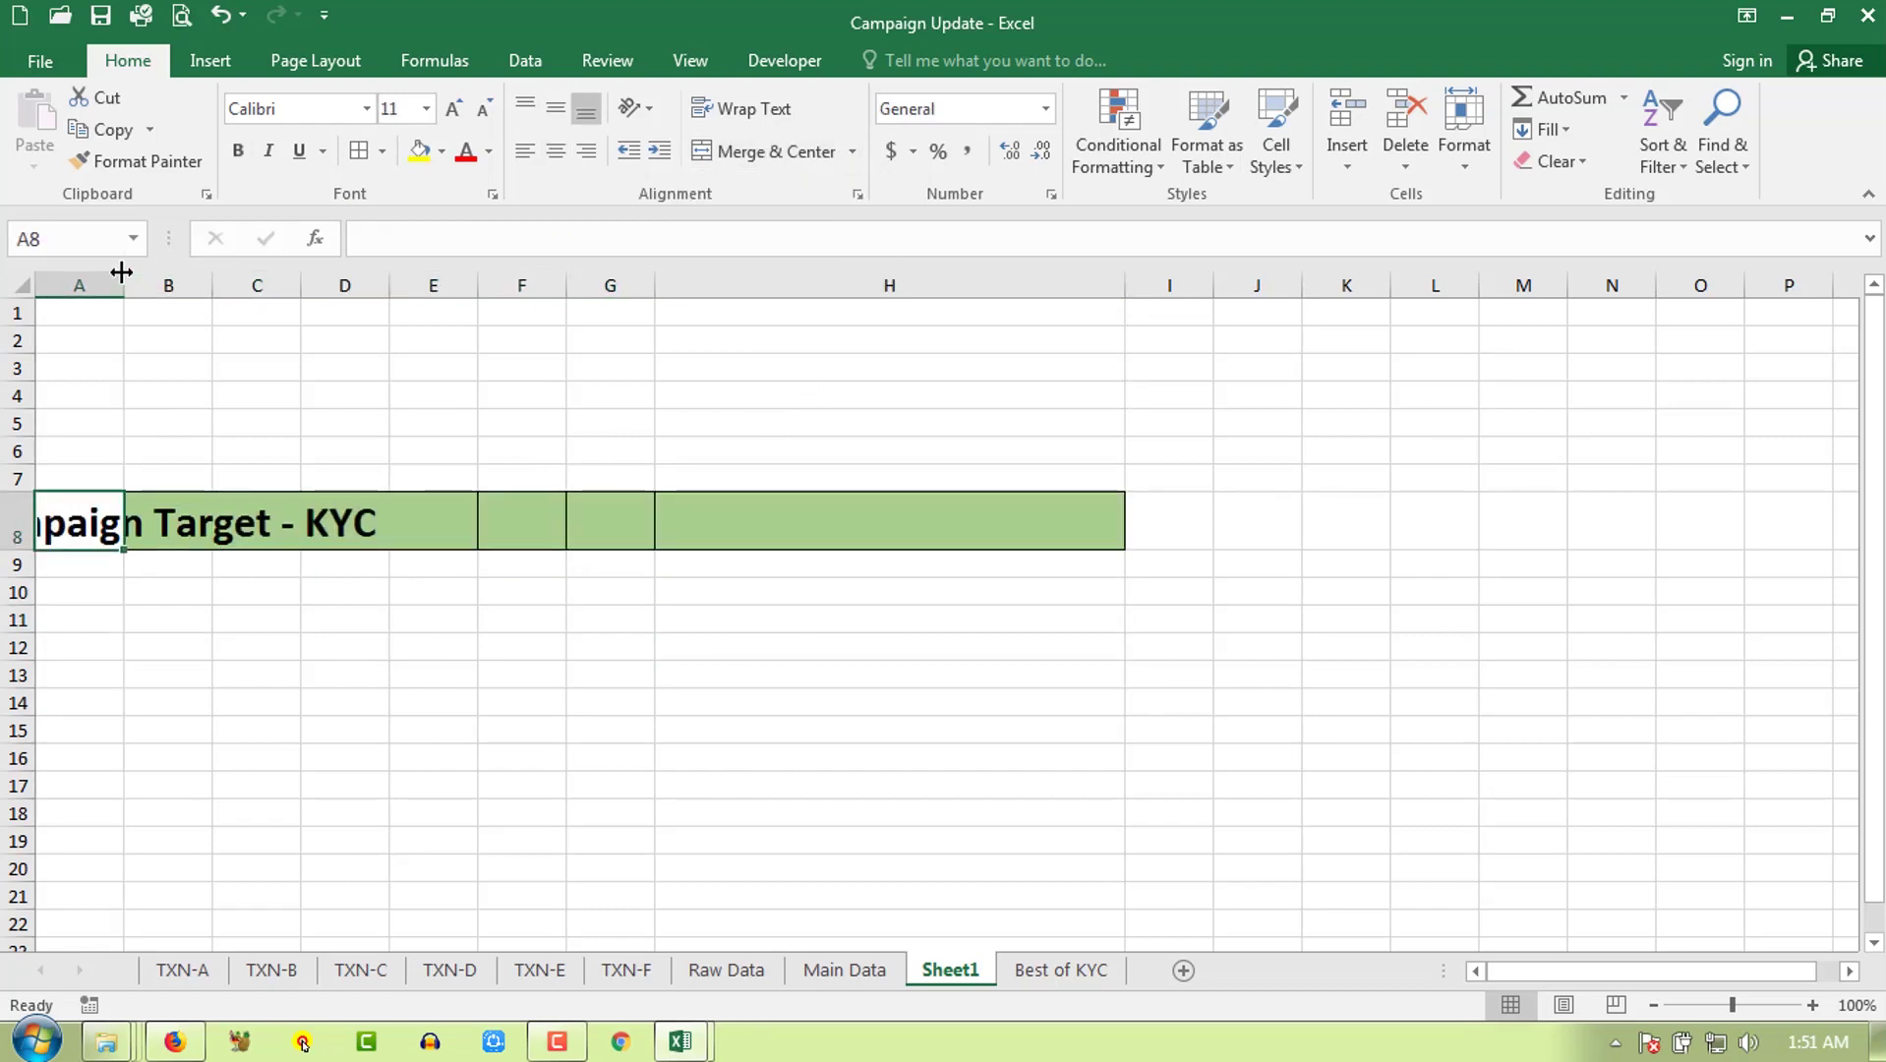
{"action": "double_click", "coordinate": [211, 285]}
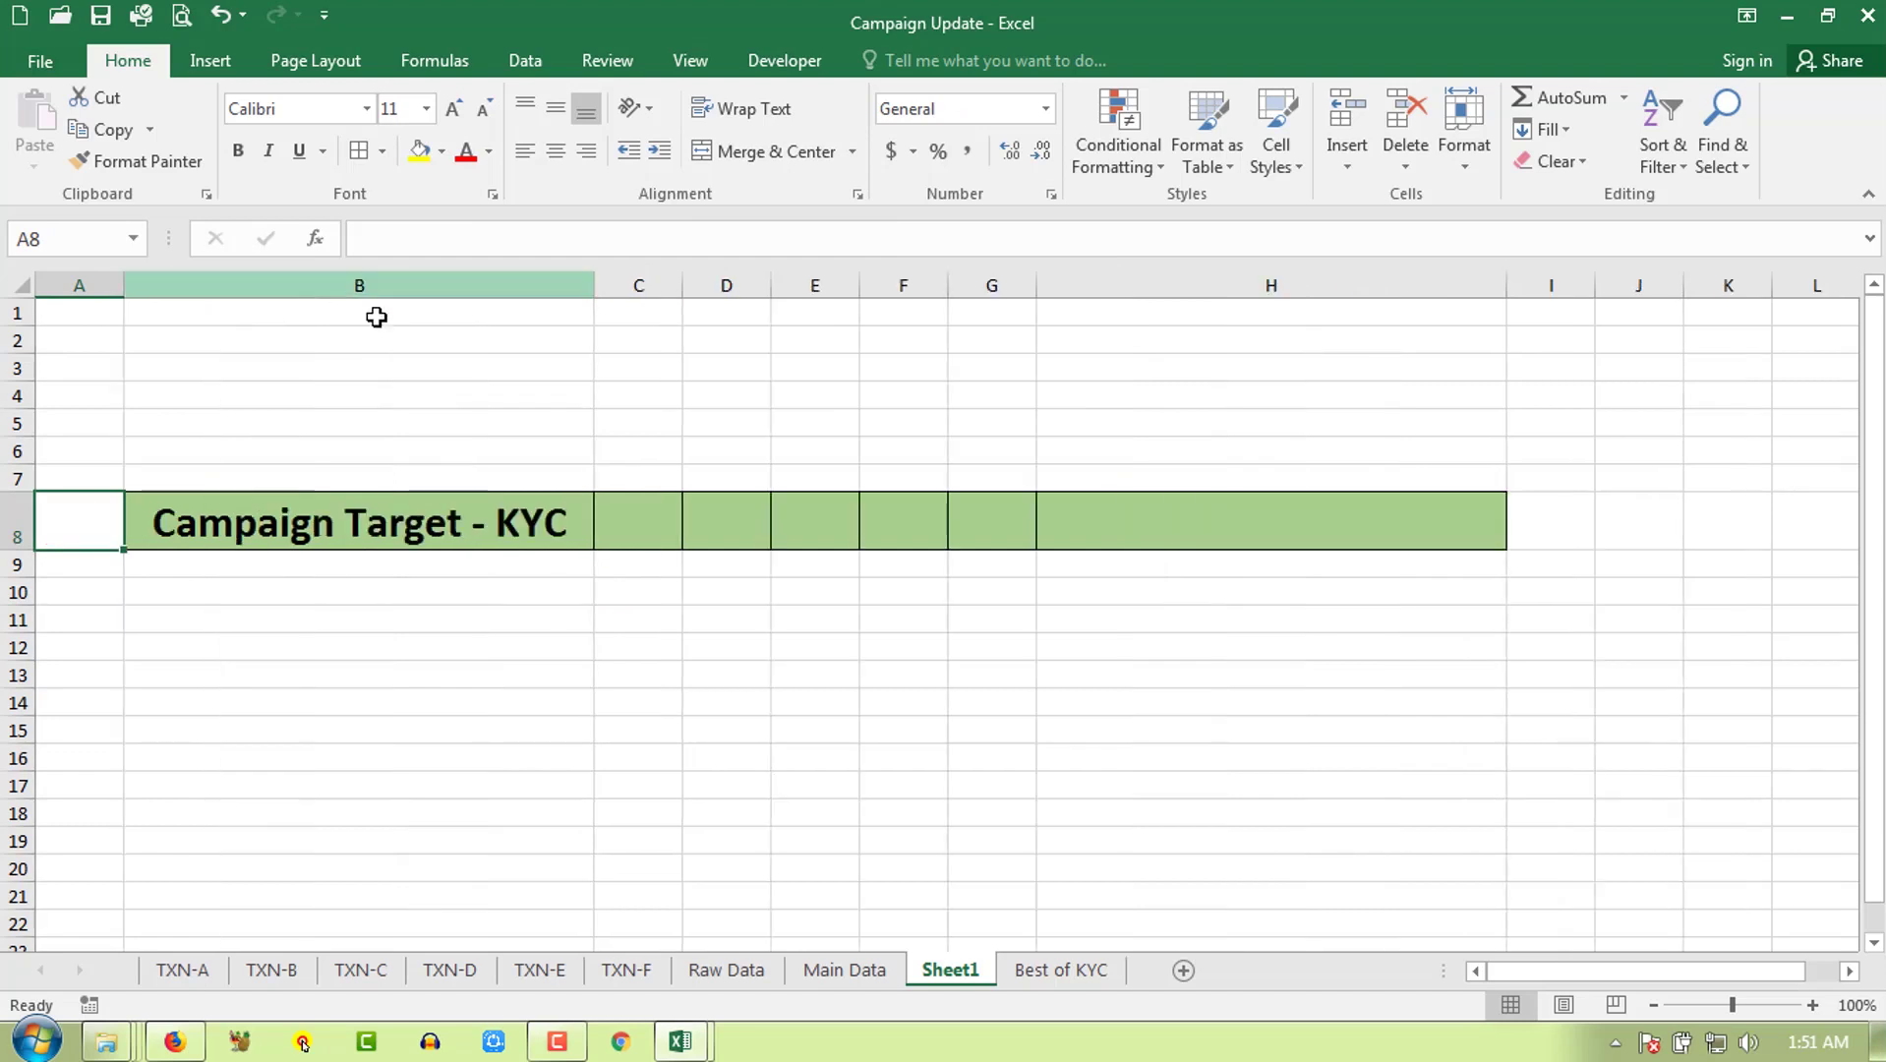
Step: Merge and center the title across B8:H8 again
{"action": "left_click", "coordinate": [481, 518]}
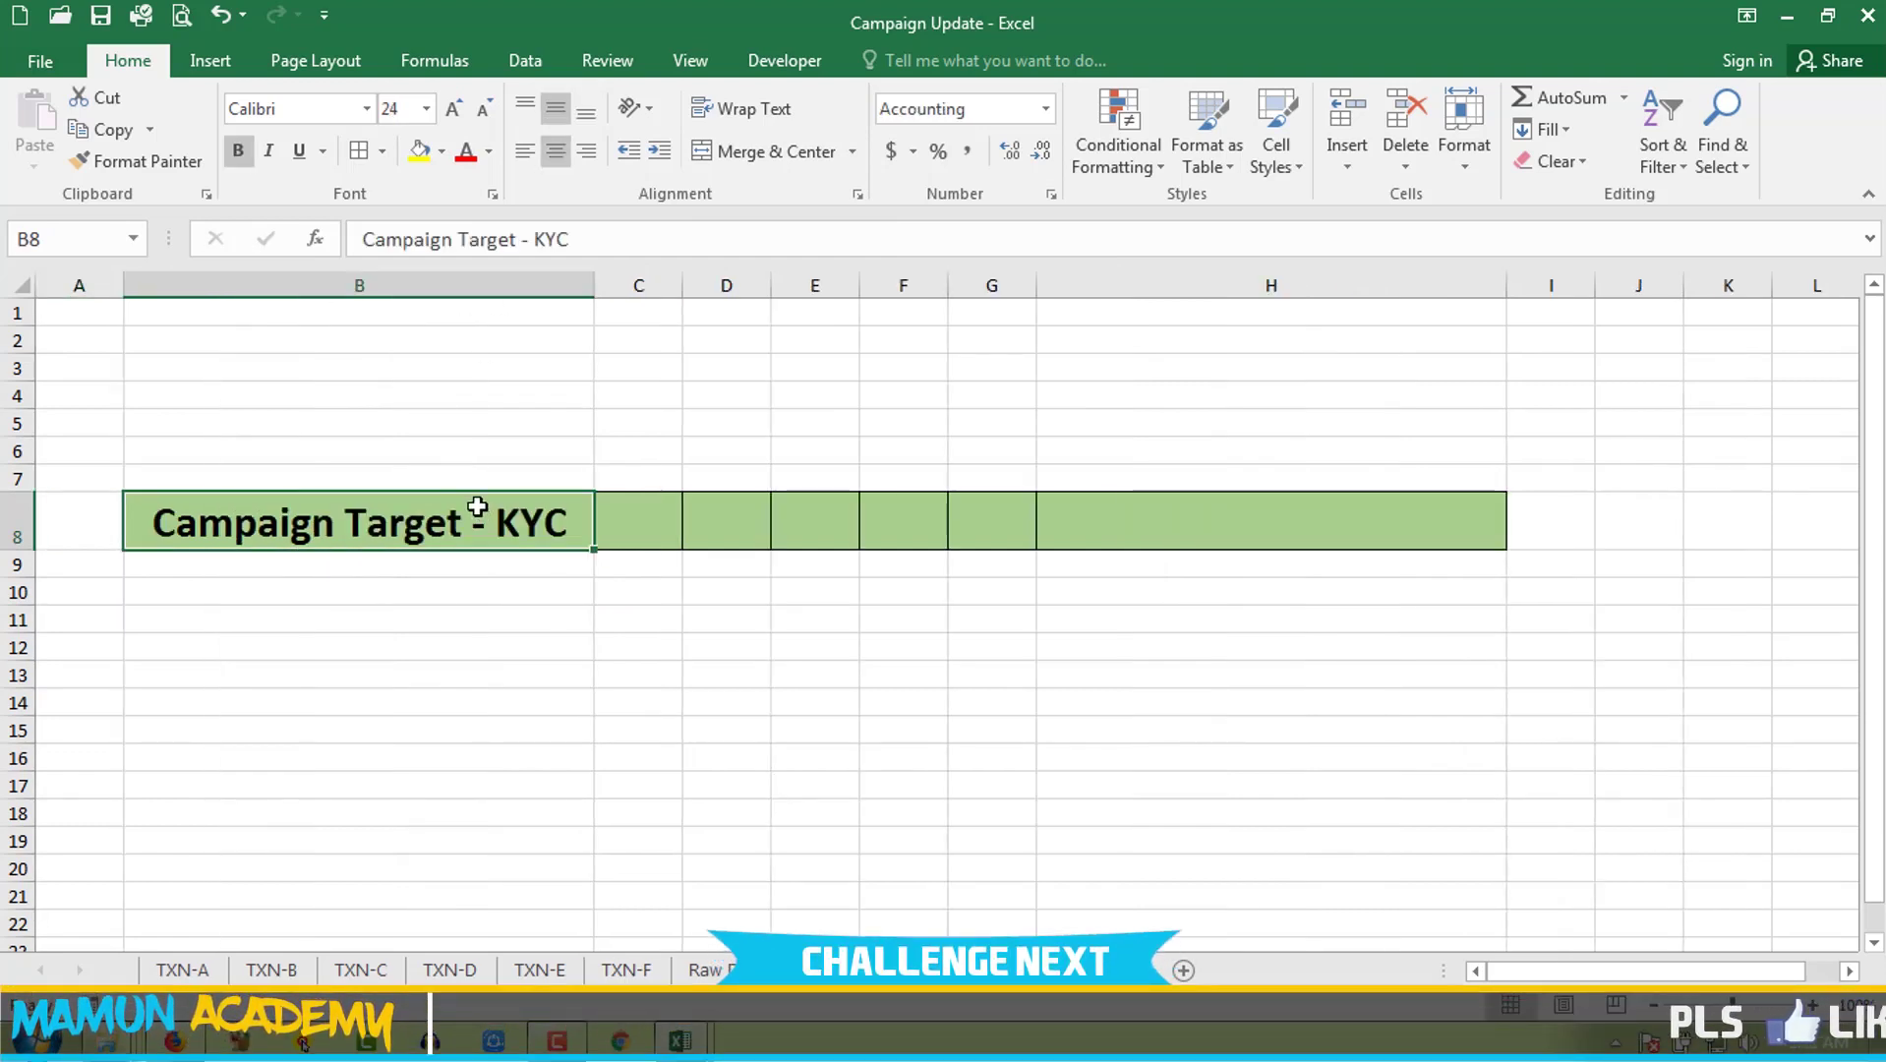
{"action": "left_click_drag", "start_coordinate": [518, 516], "coordinate": [1082, 524]}
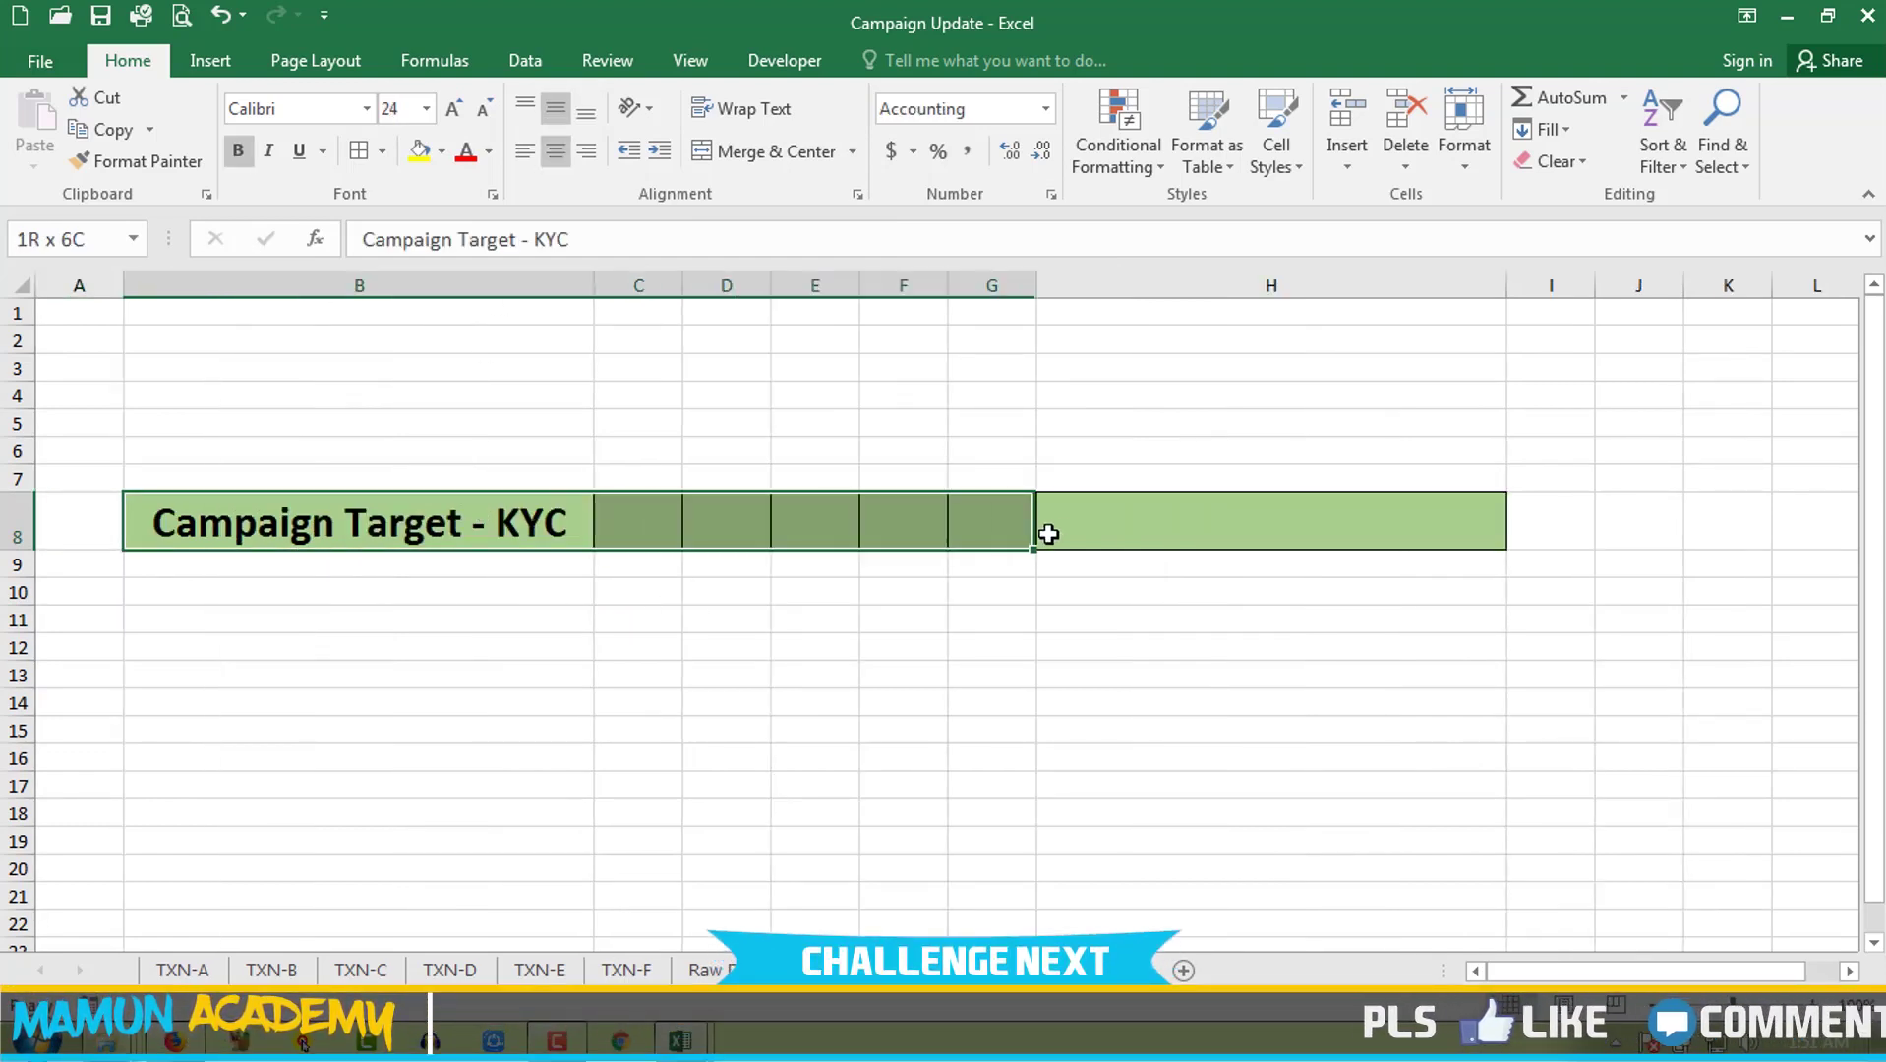
{"action": "left_click", "coordinate": [765, 152]}
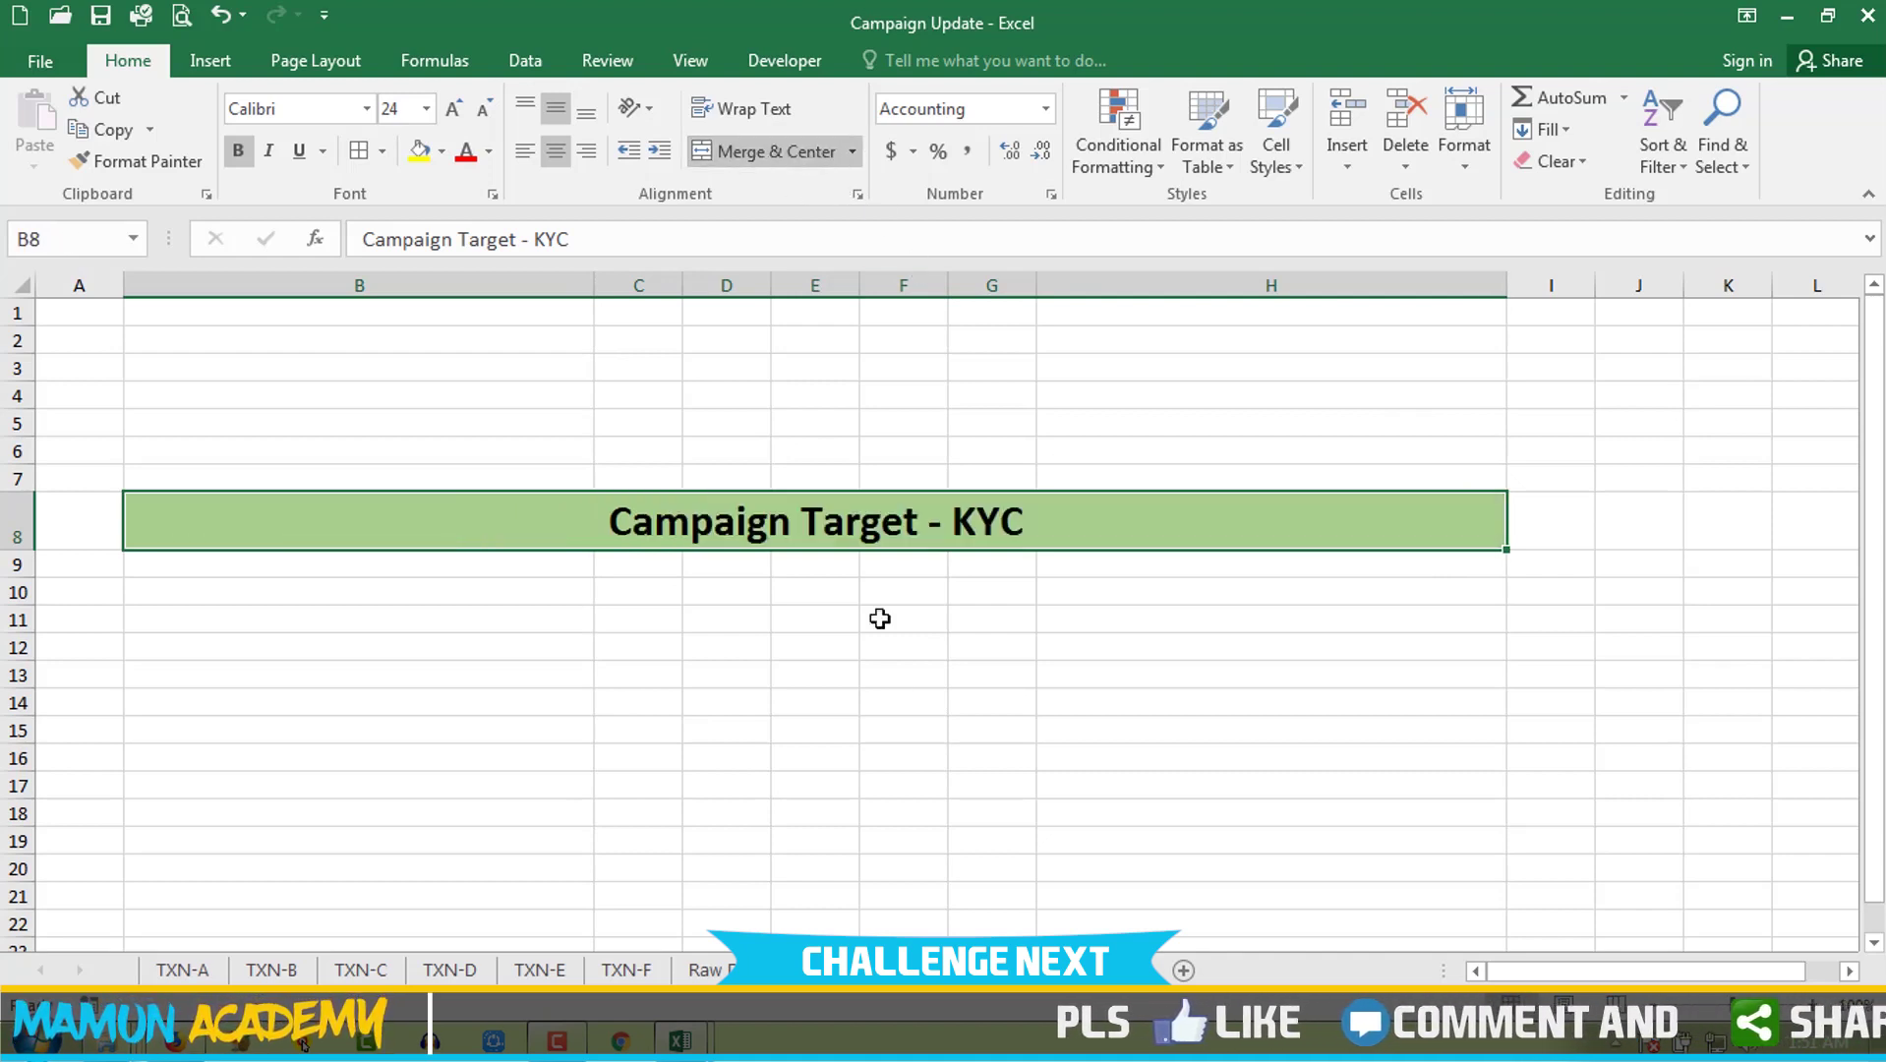
{"action": "left_click", "coordinate": [903, 756]}
{"action": "left_click", "coordinate": [797, 522]}
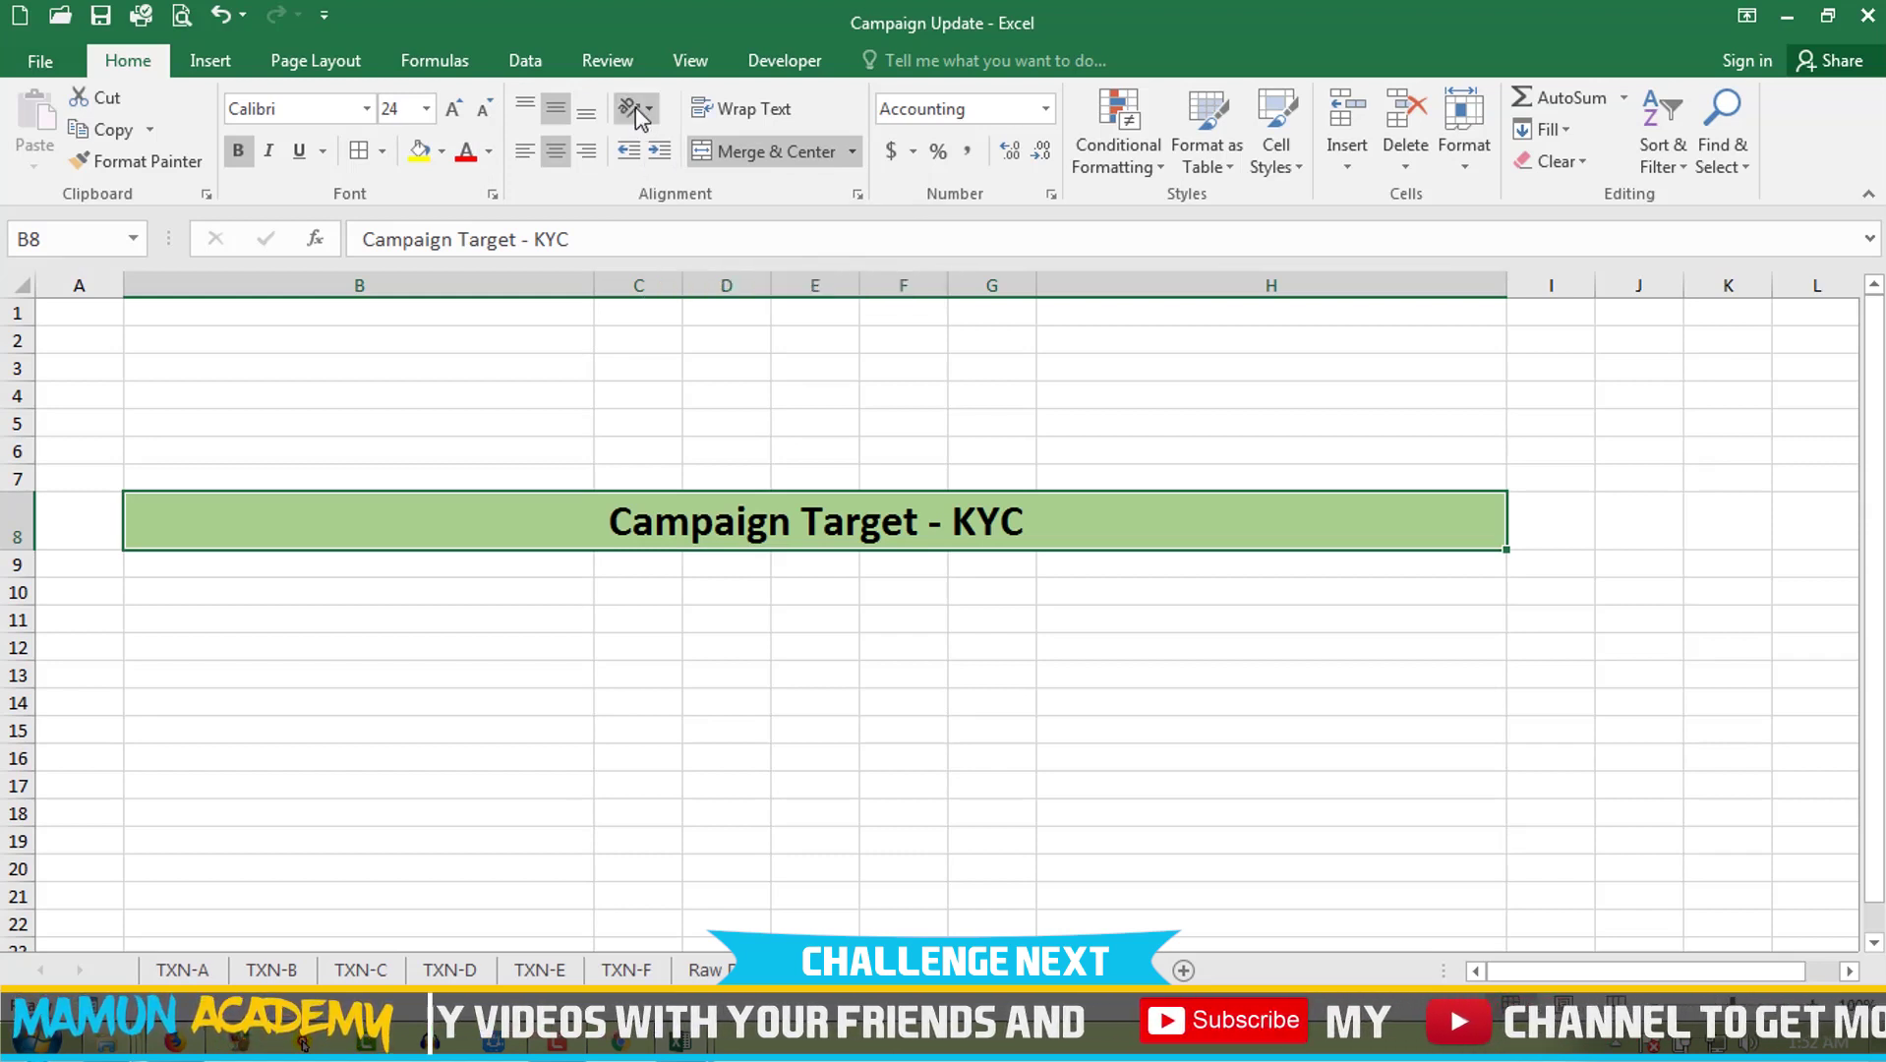
{"action": "left_click", "coordinate": [756, 110]}
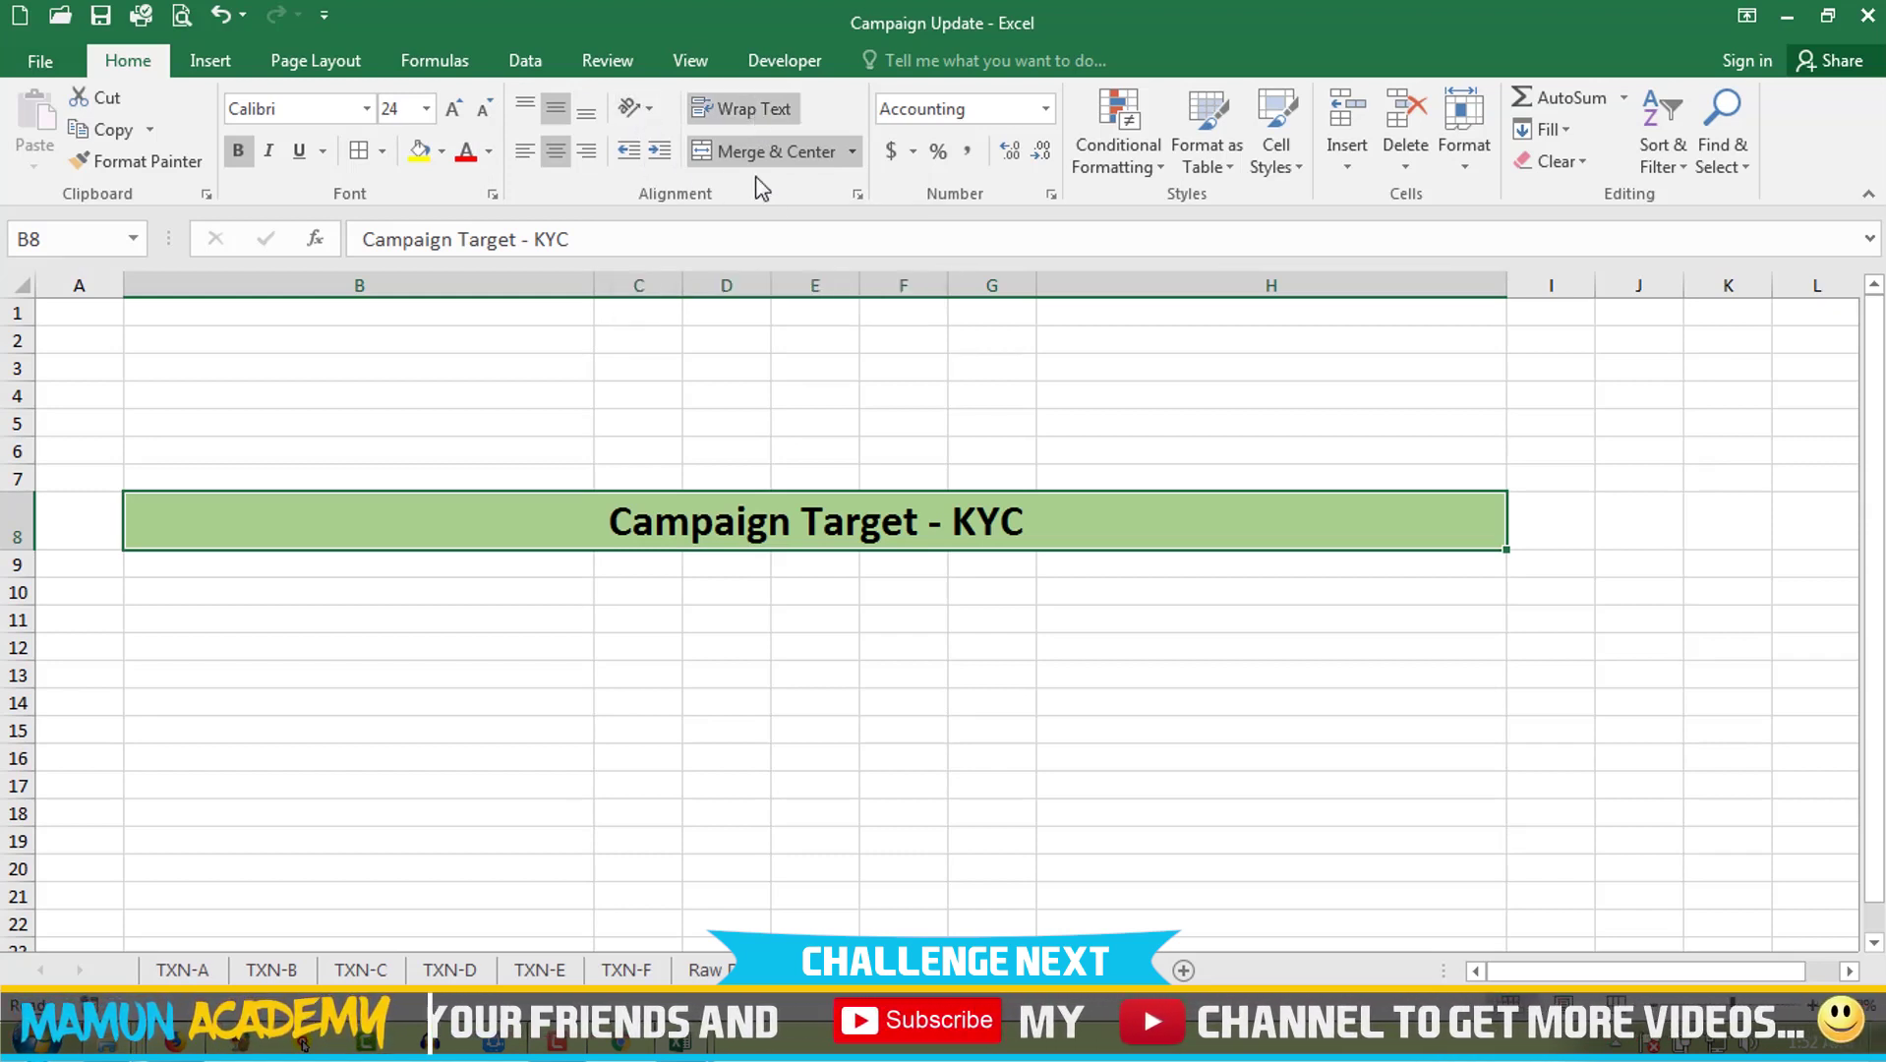